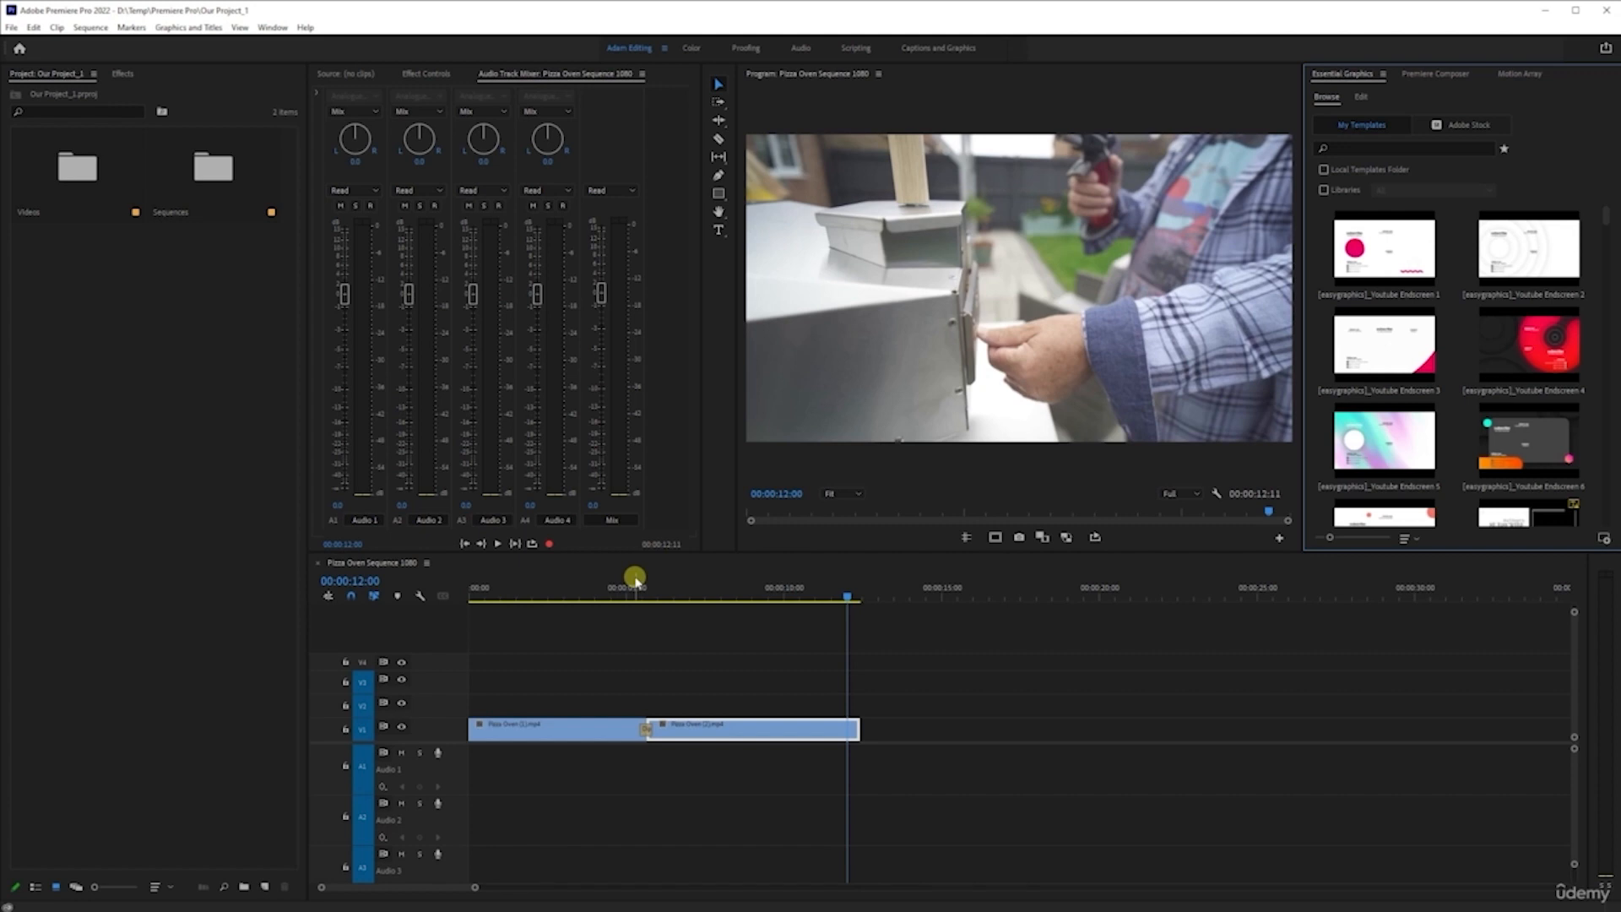
# Play the sequence across the transition between the two Pizza Oven clips, stopping shortly after it
pyautogui.press('=')
pyautogui.press('=')
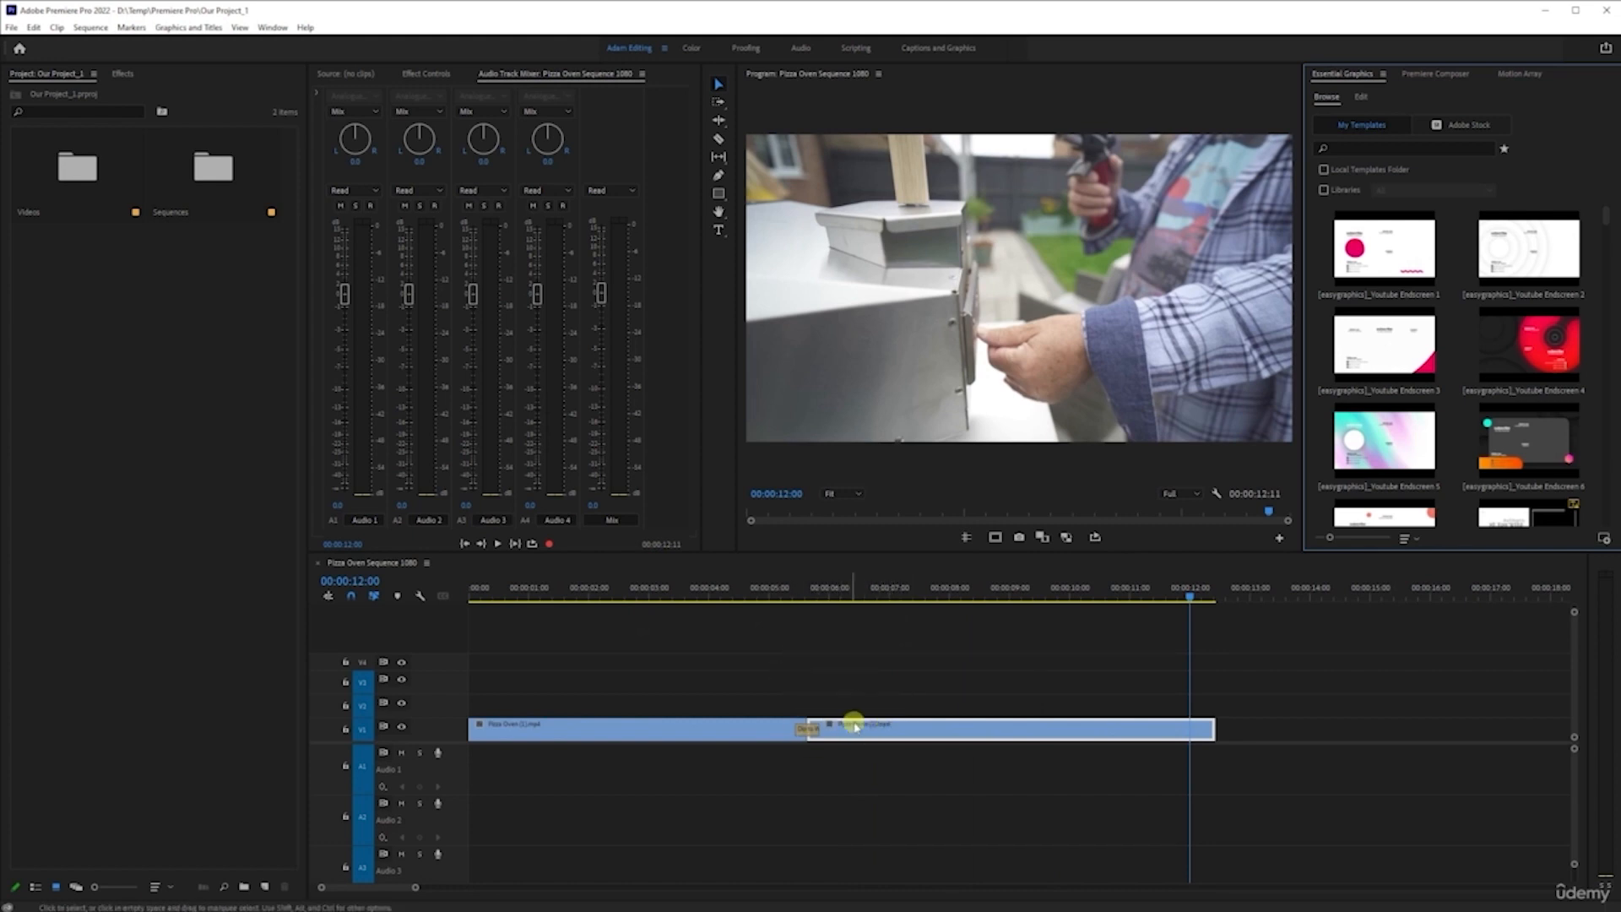
pyautogui.click(885, 726)
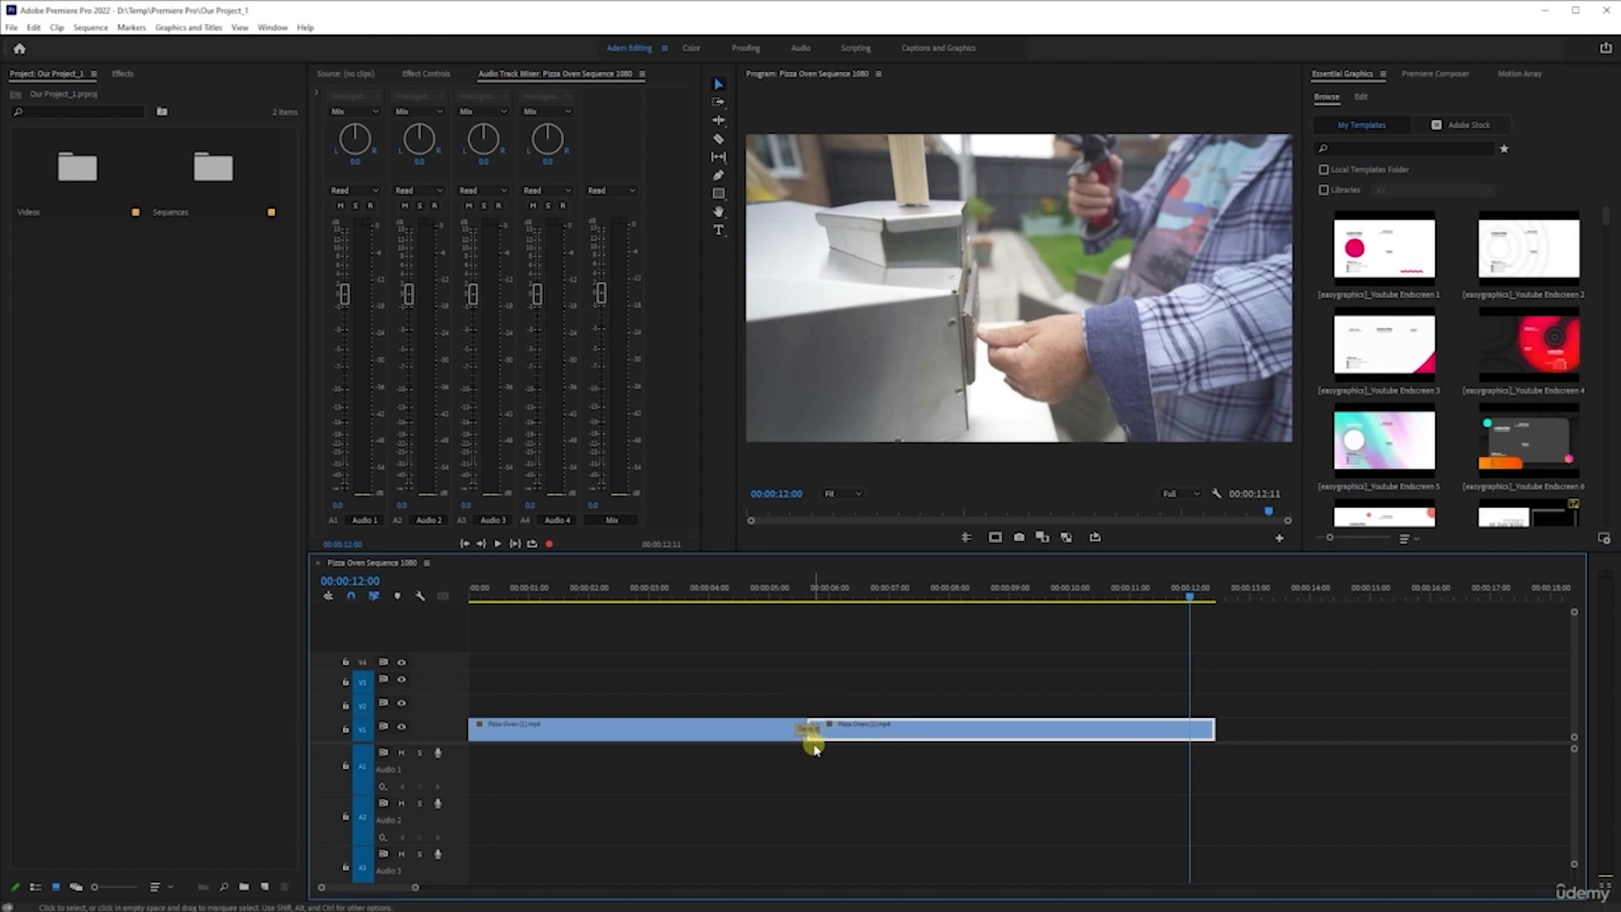
pyautogui.scroll(2, 802, 663)
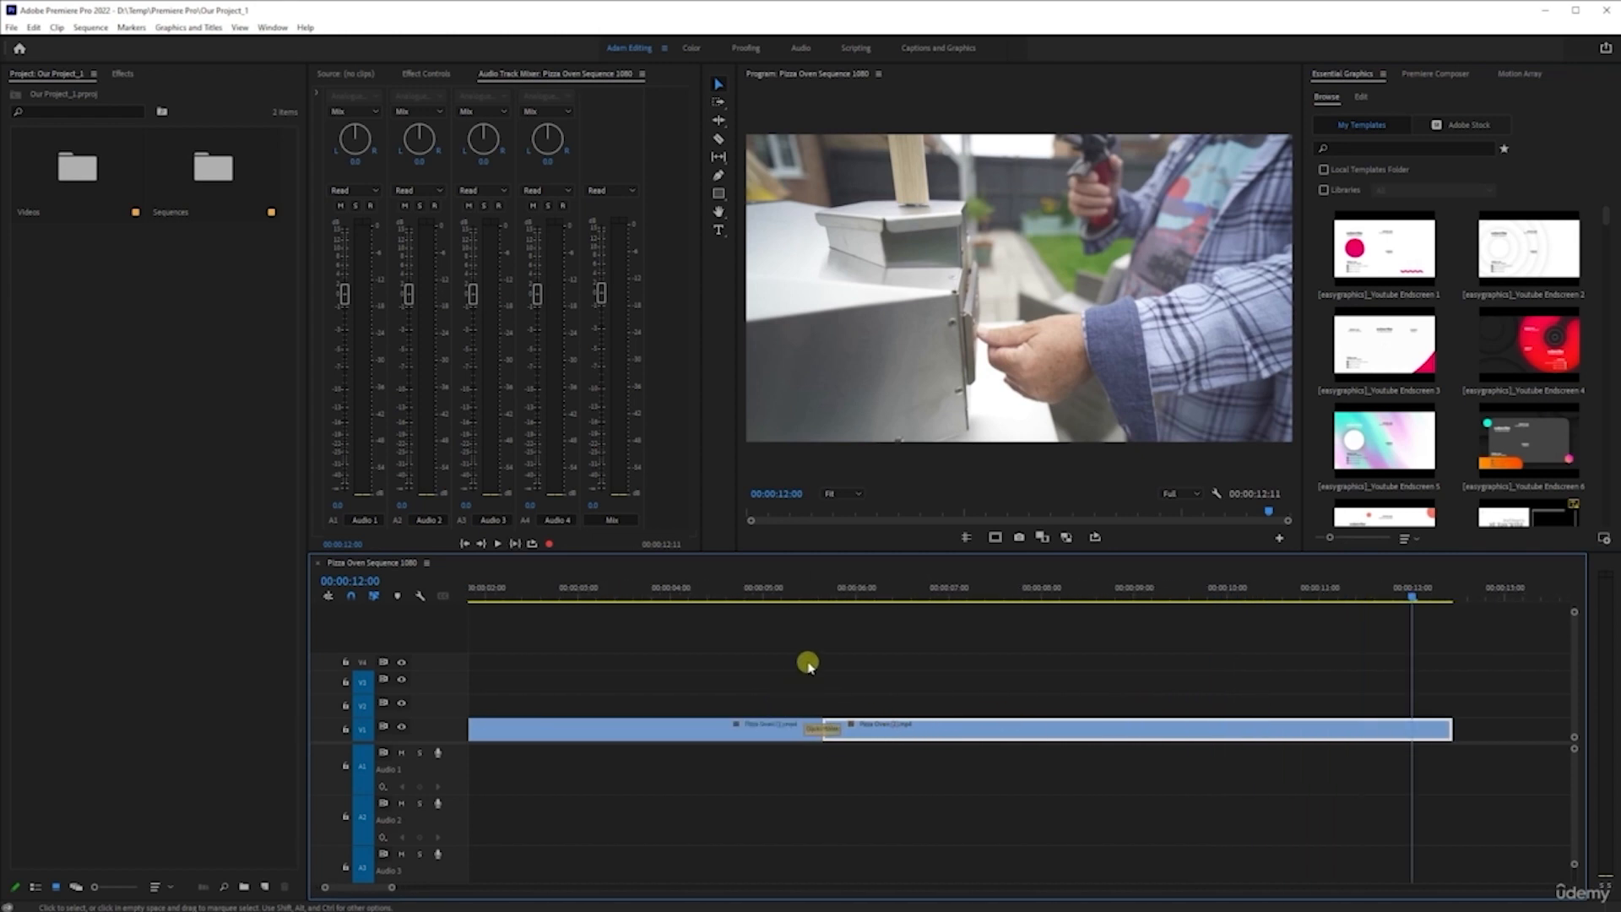
pyautogui.click(803, 597)
pyautogui.press('space')
pyautogui.press('space')
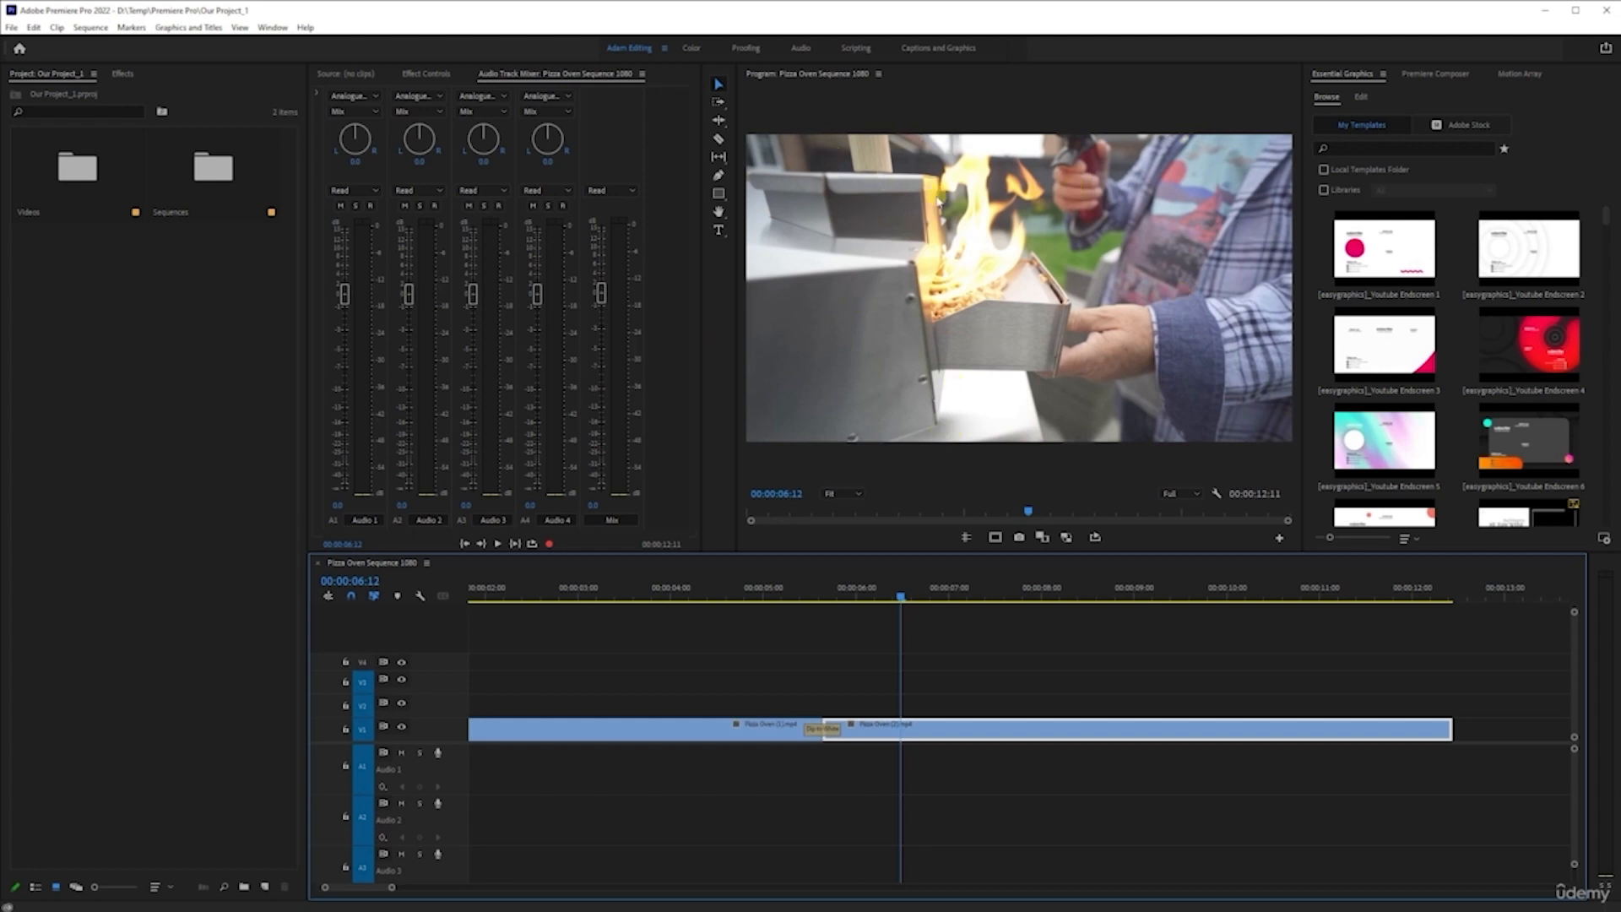
# Move the playhead to 00:00:01:18 on the first Pizza Oven clip and show its effect controls
pyautogui.click(912, 239)
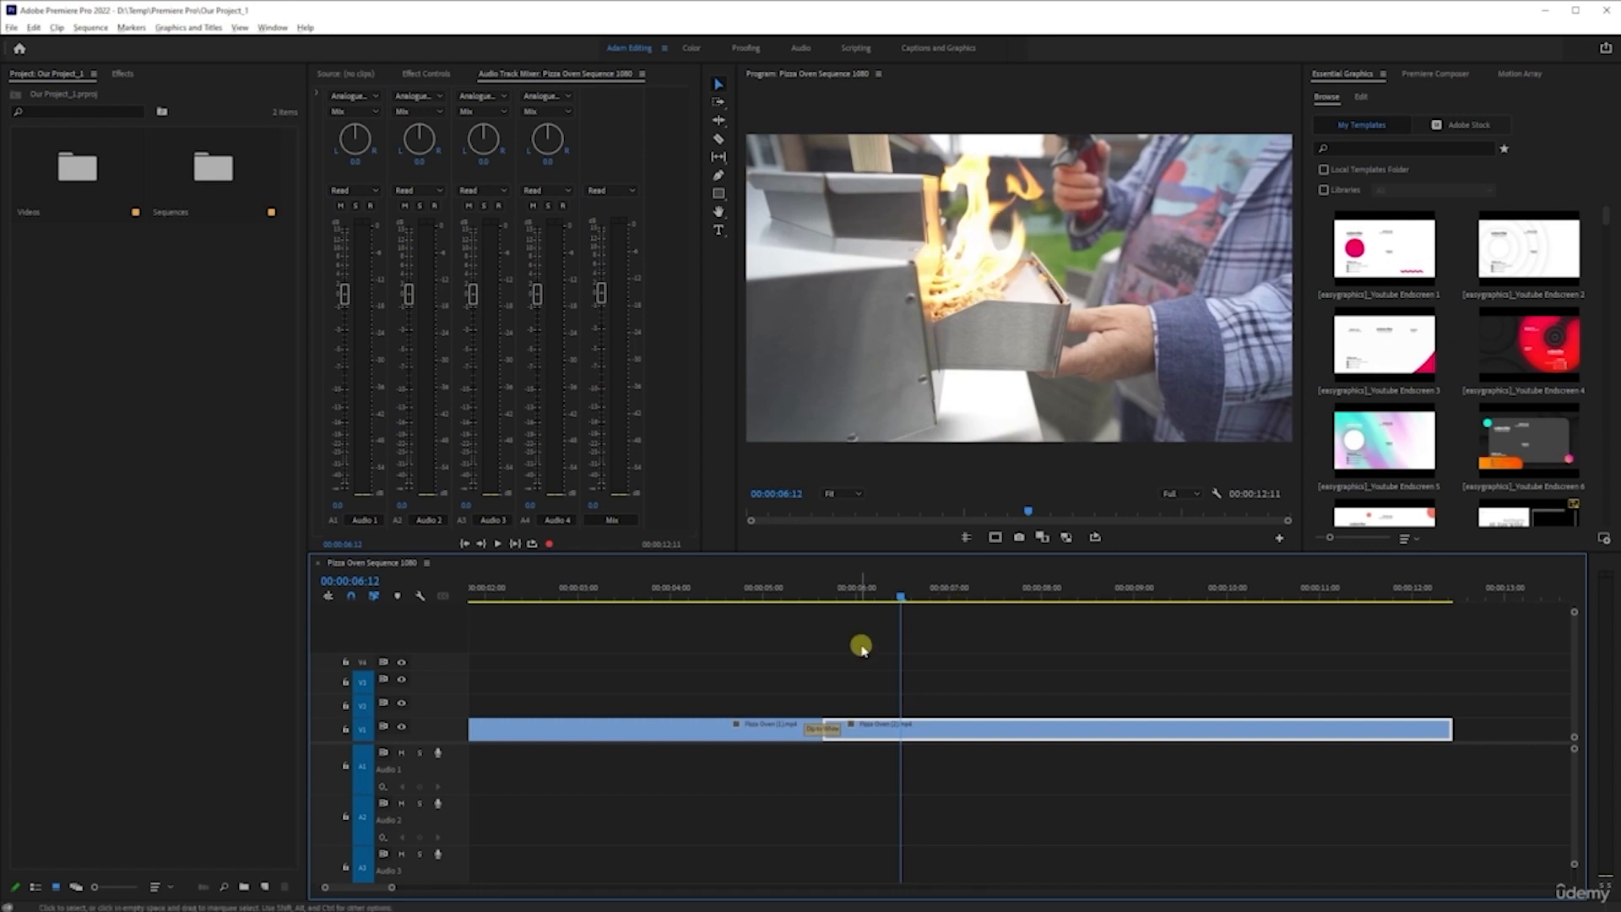
pyautogui.press('-')
pyautogui.press('-')
pyautogui.press('-')
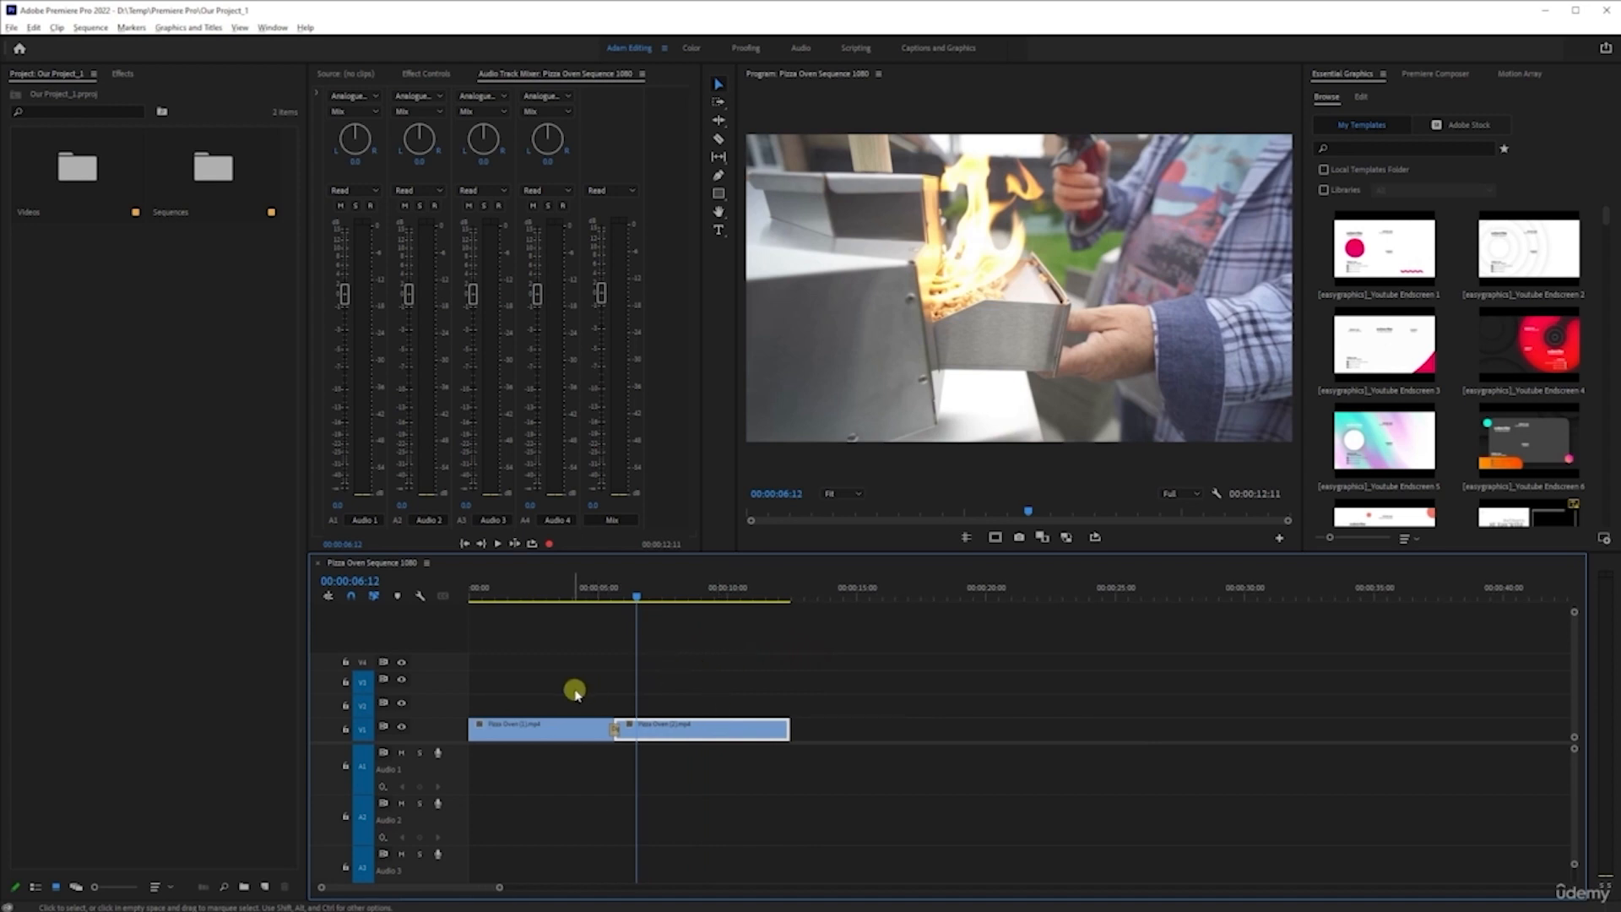
pyautogui.press('=')
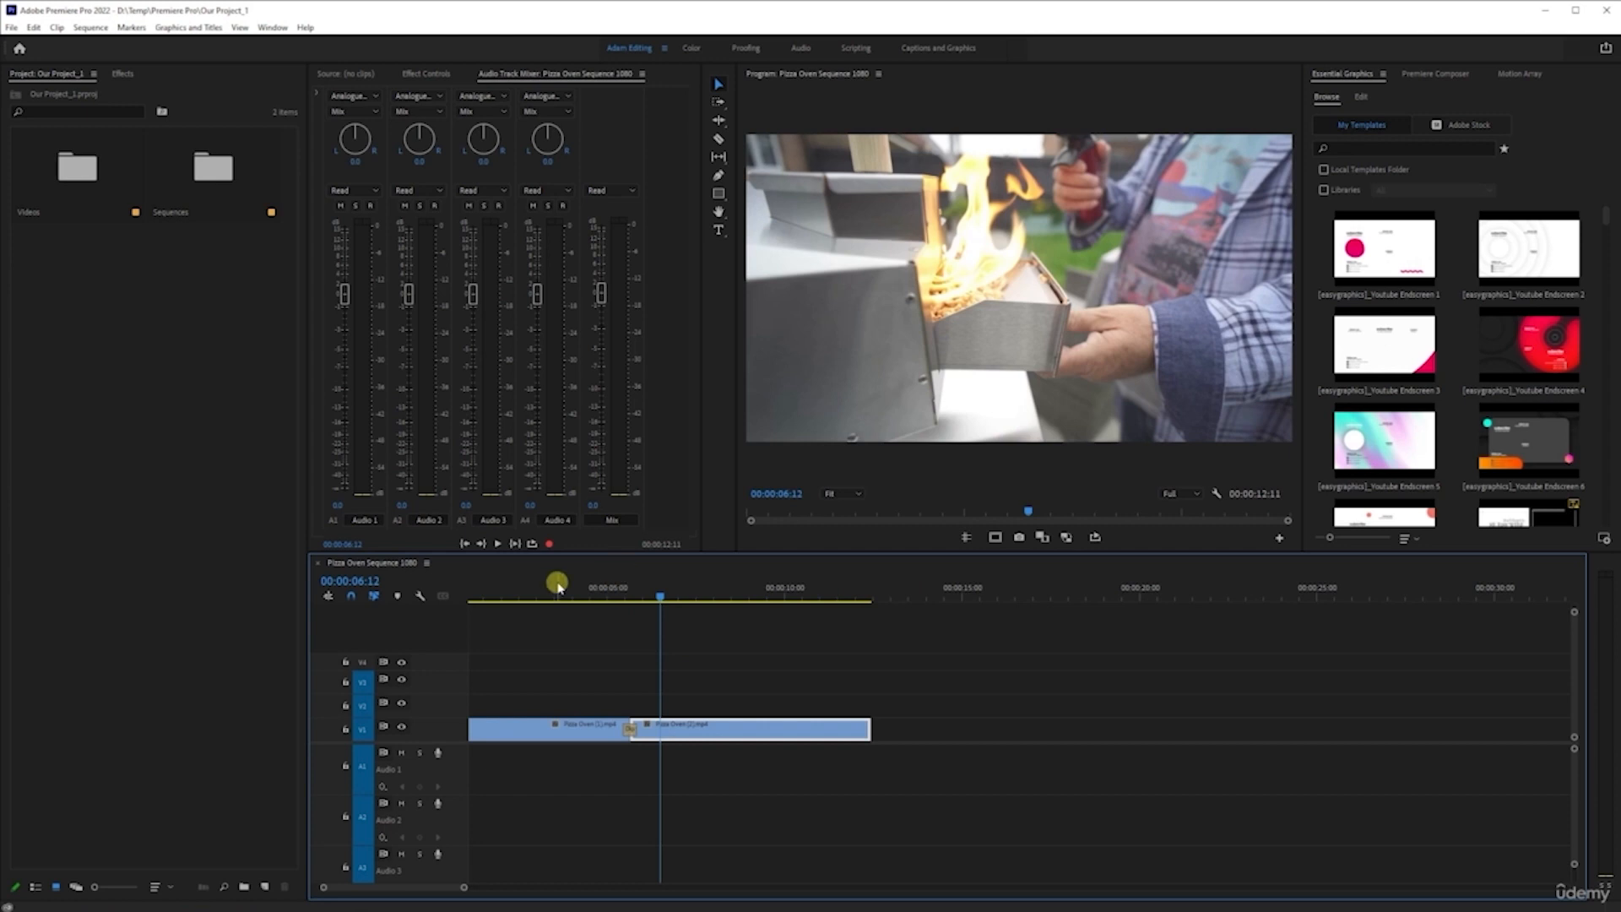
pyautogui.click(556, 583)
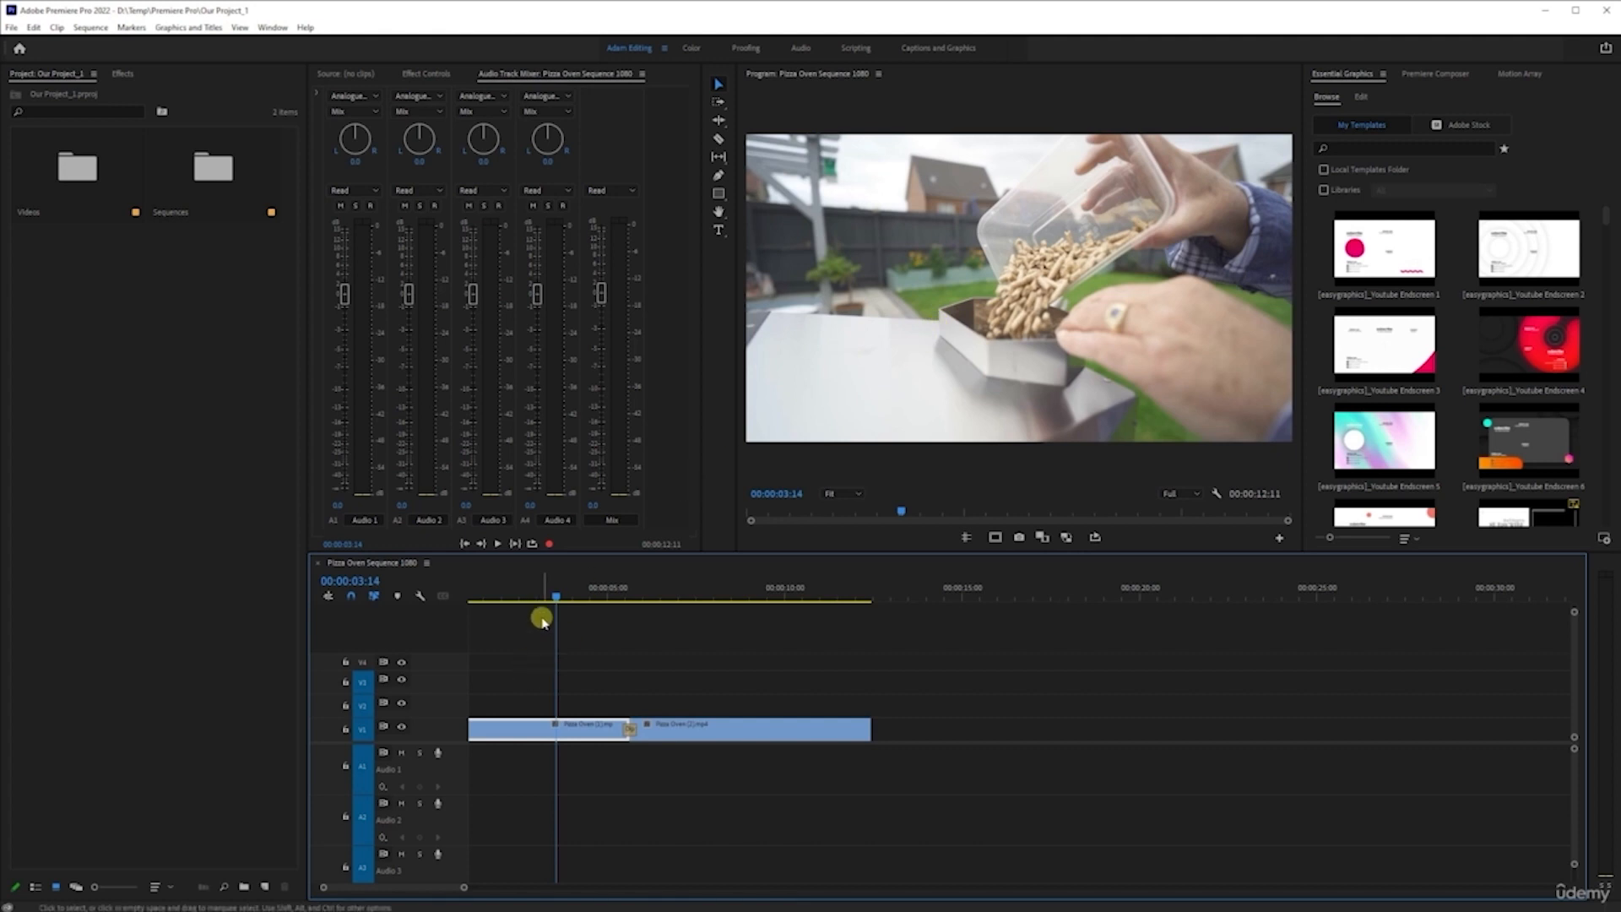
pyautogui.moveTo(524, 590); pyautogui.dragTo(564, 596)
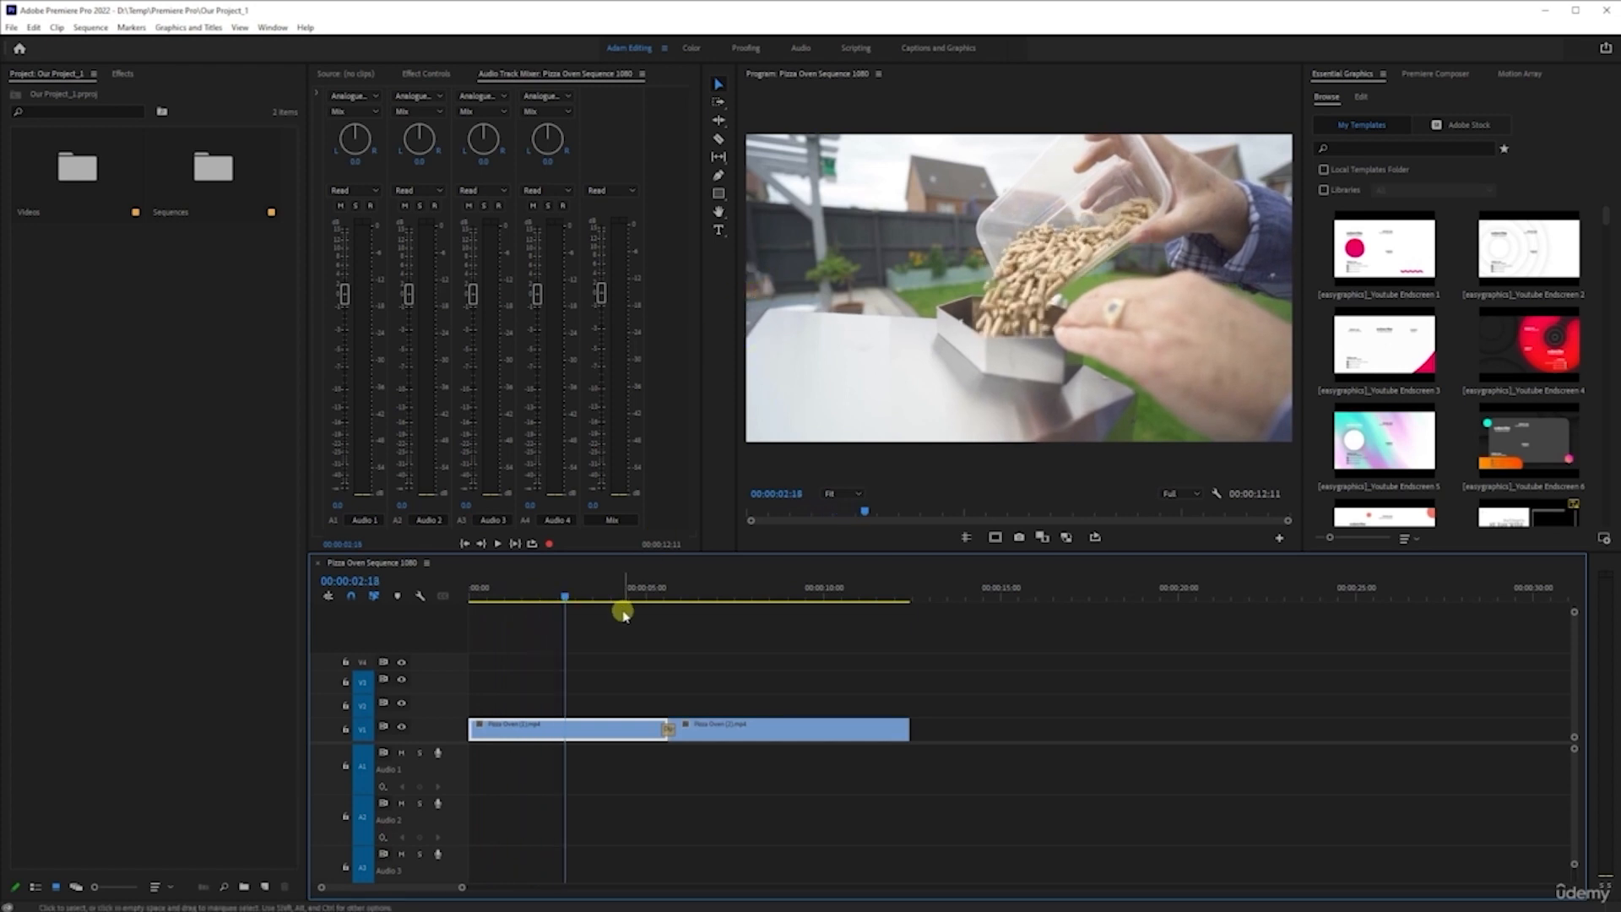
pyautogui.moveTo(565, 591); pyautogui.dragTo(529, 597)
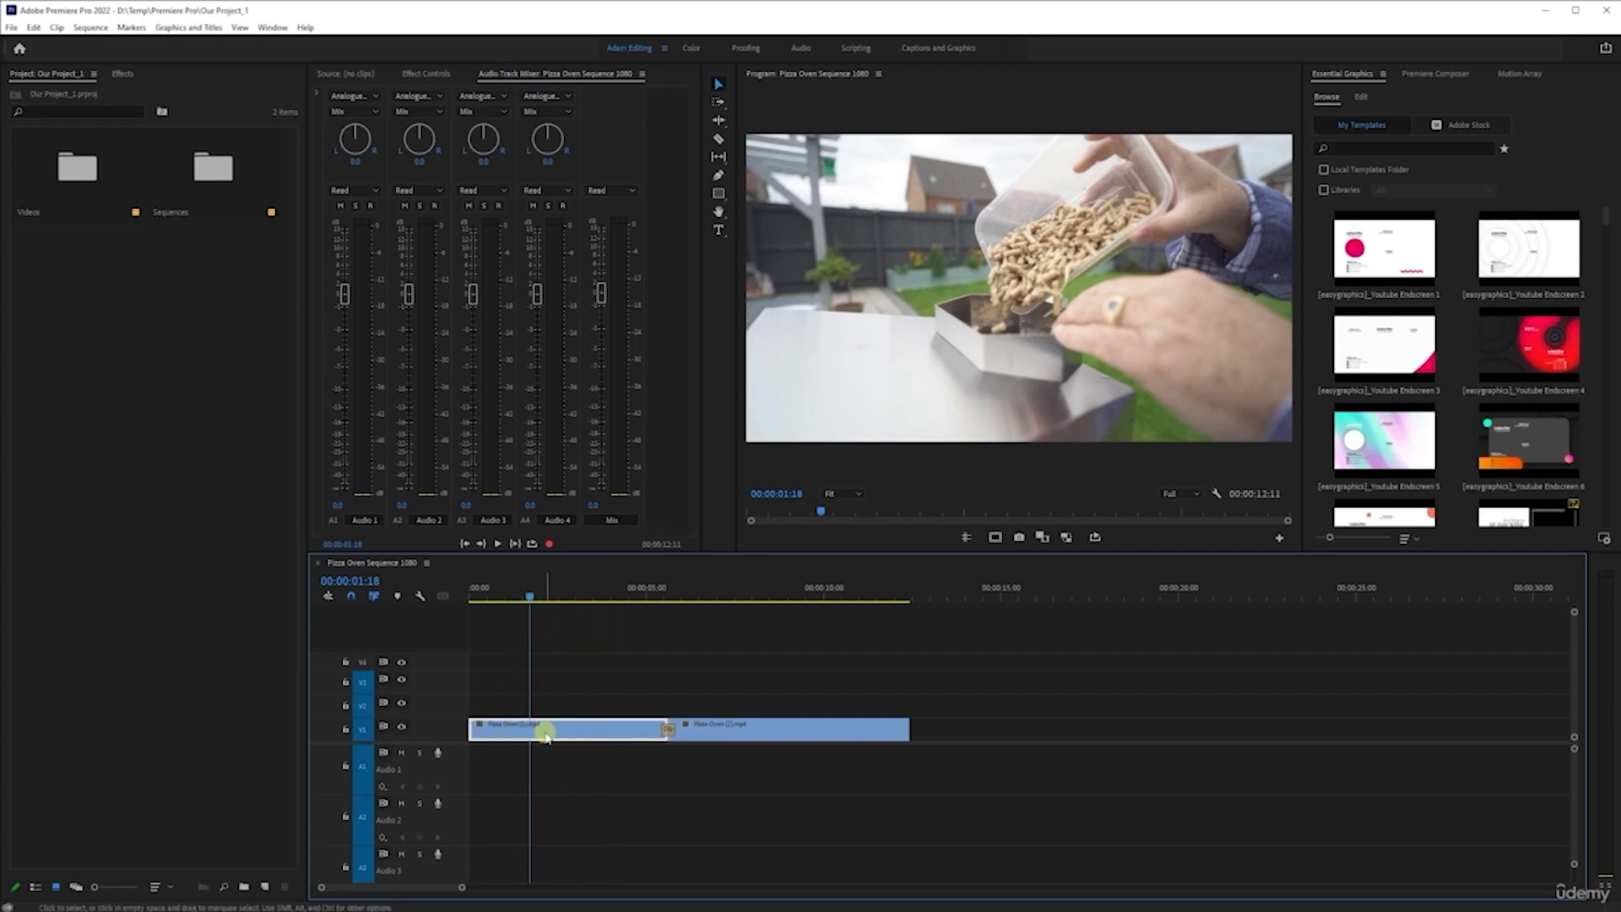
pyautogui.click(417, 74)
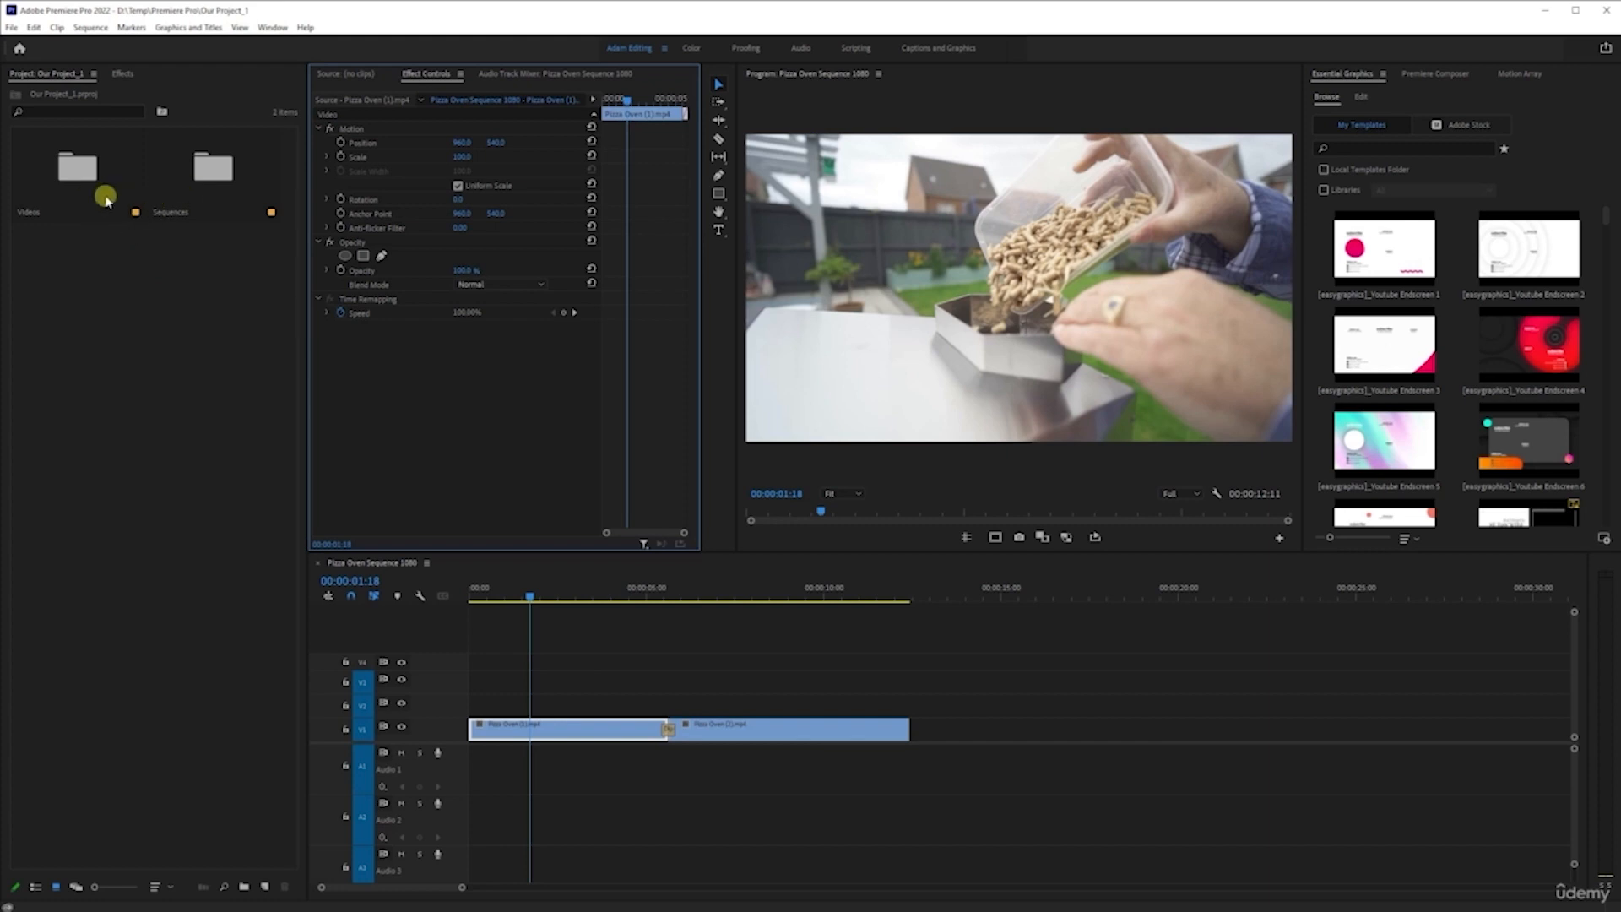
# Look through the label options of the Sequences bin and of a clip inside the Videos bin, assigning no label
pyautogui.rightClick(188, 173)
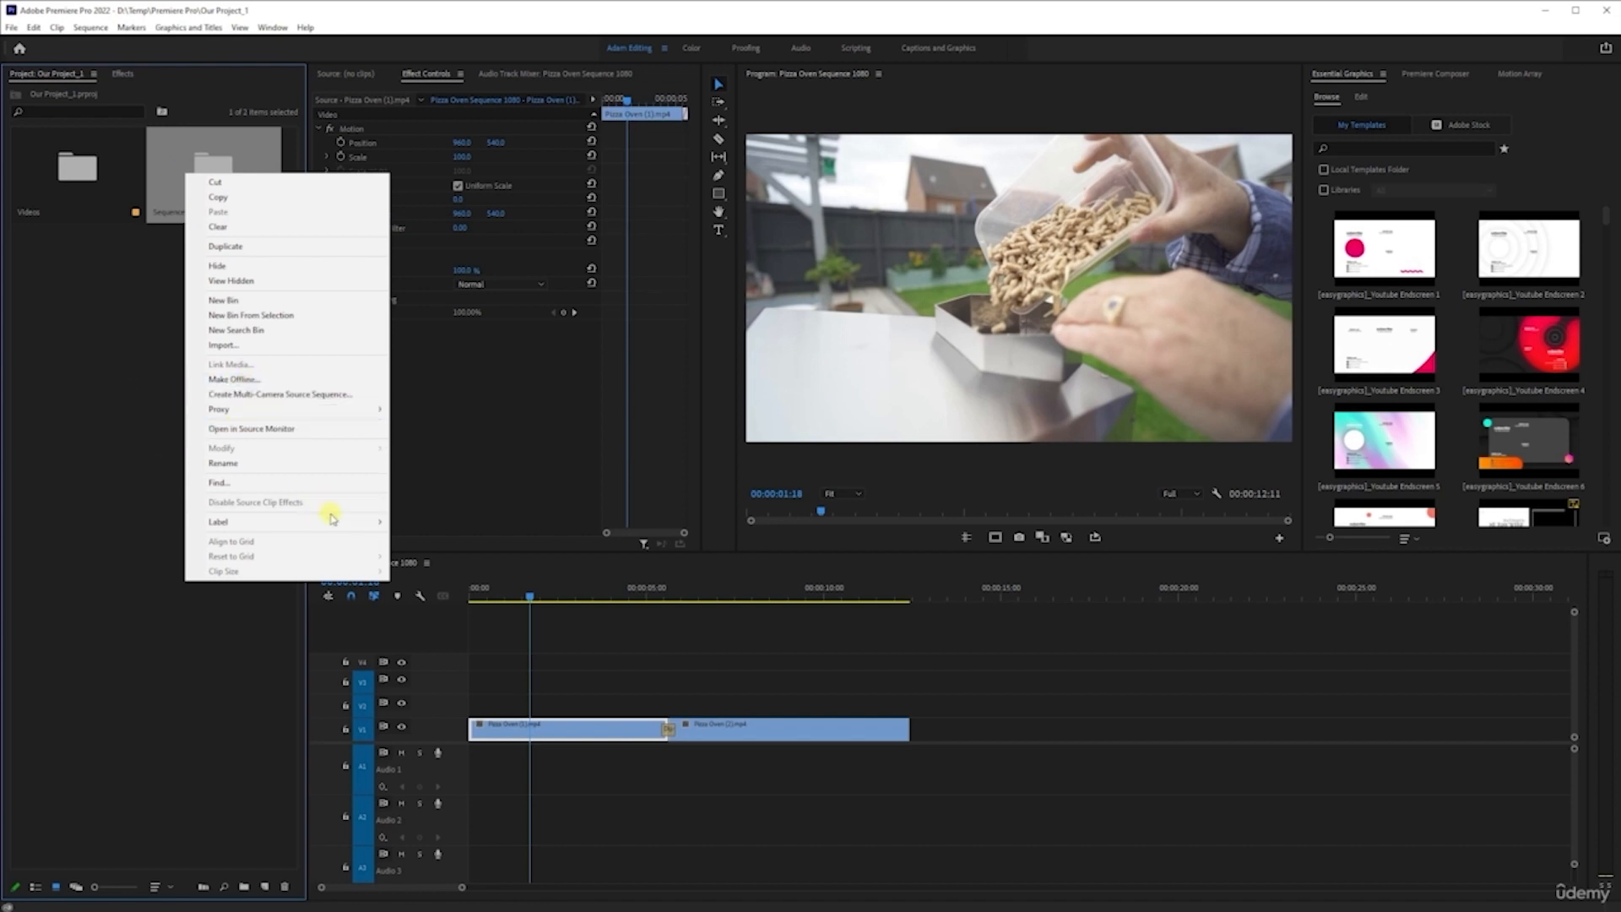
pyautogui.moveTo(333, 520)
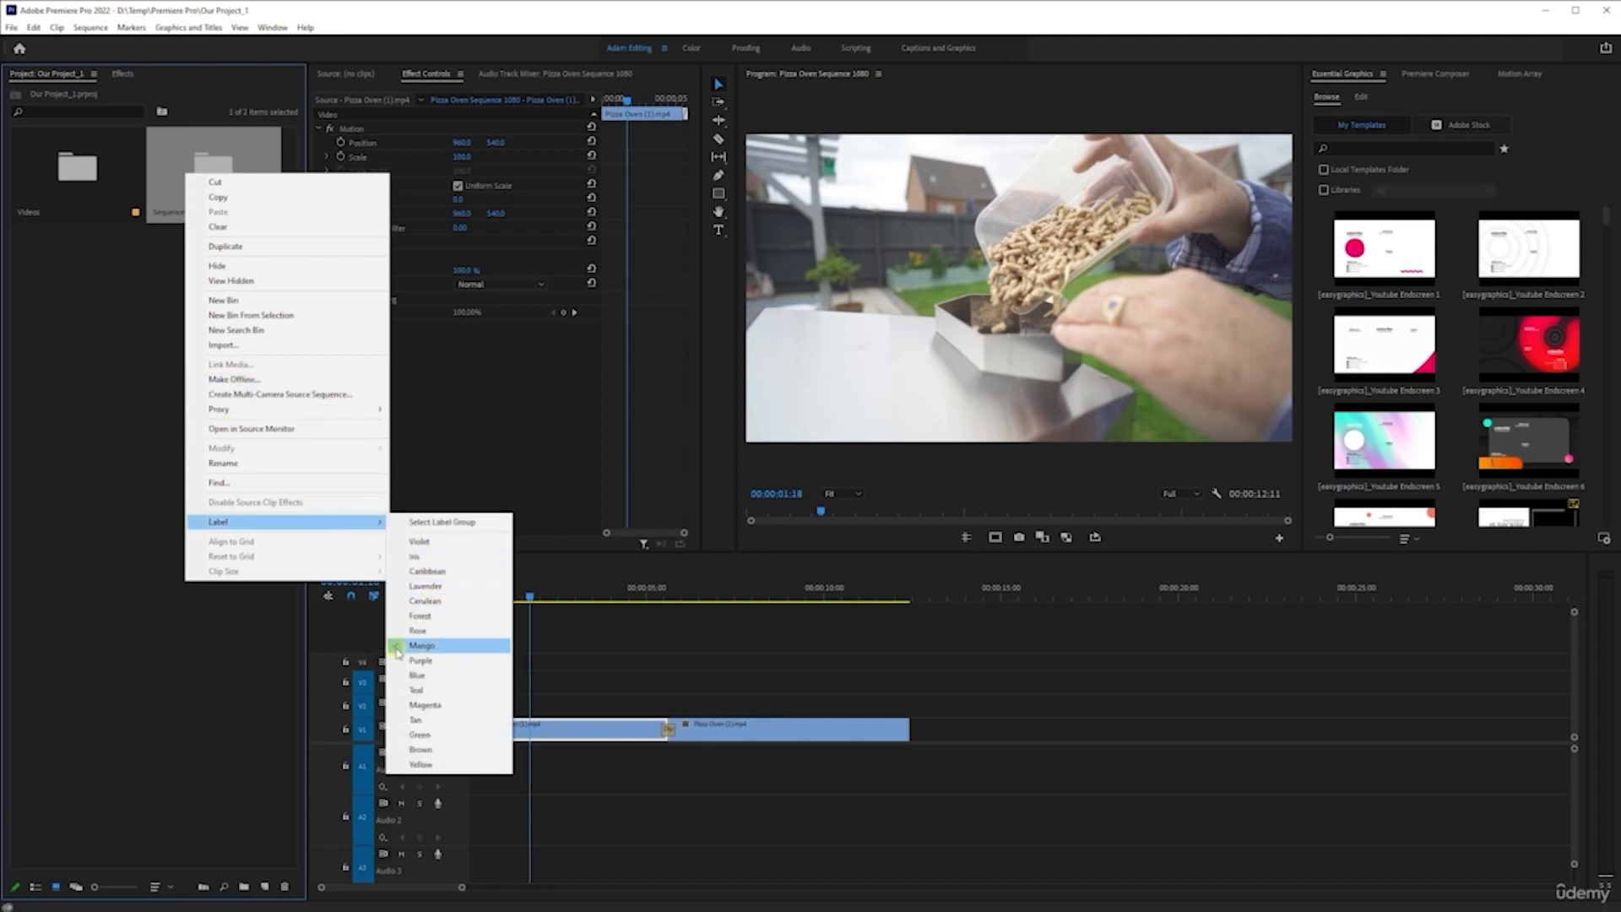
pyautogui.click(75, 314)
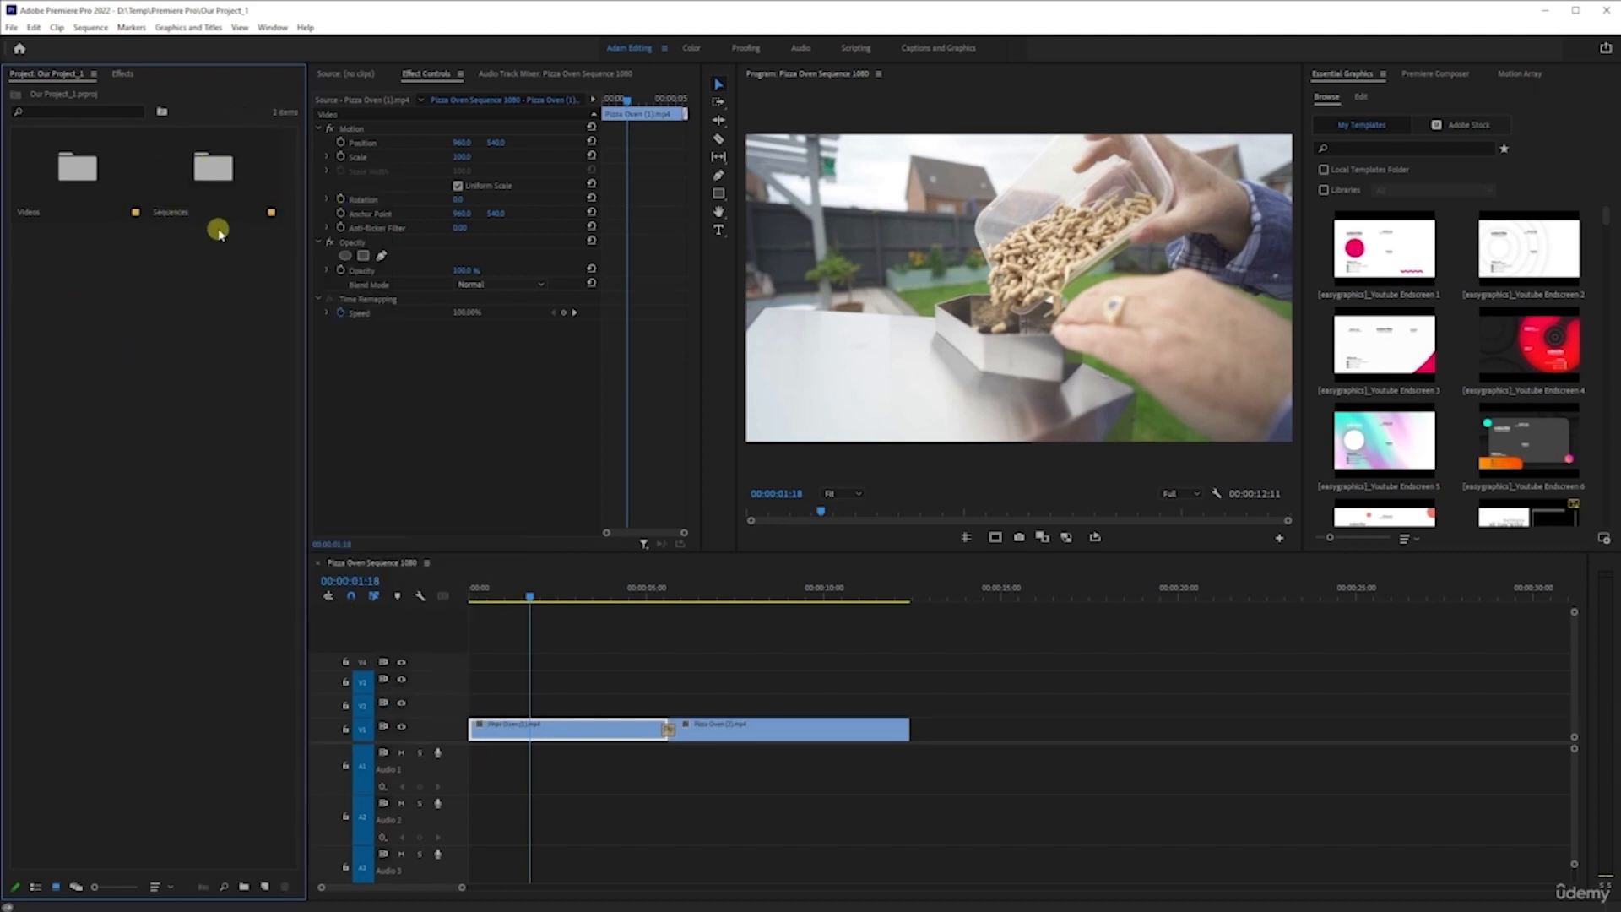
pyautogui.doubleClick(74, 169)
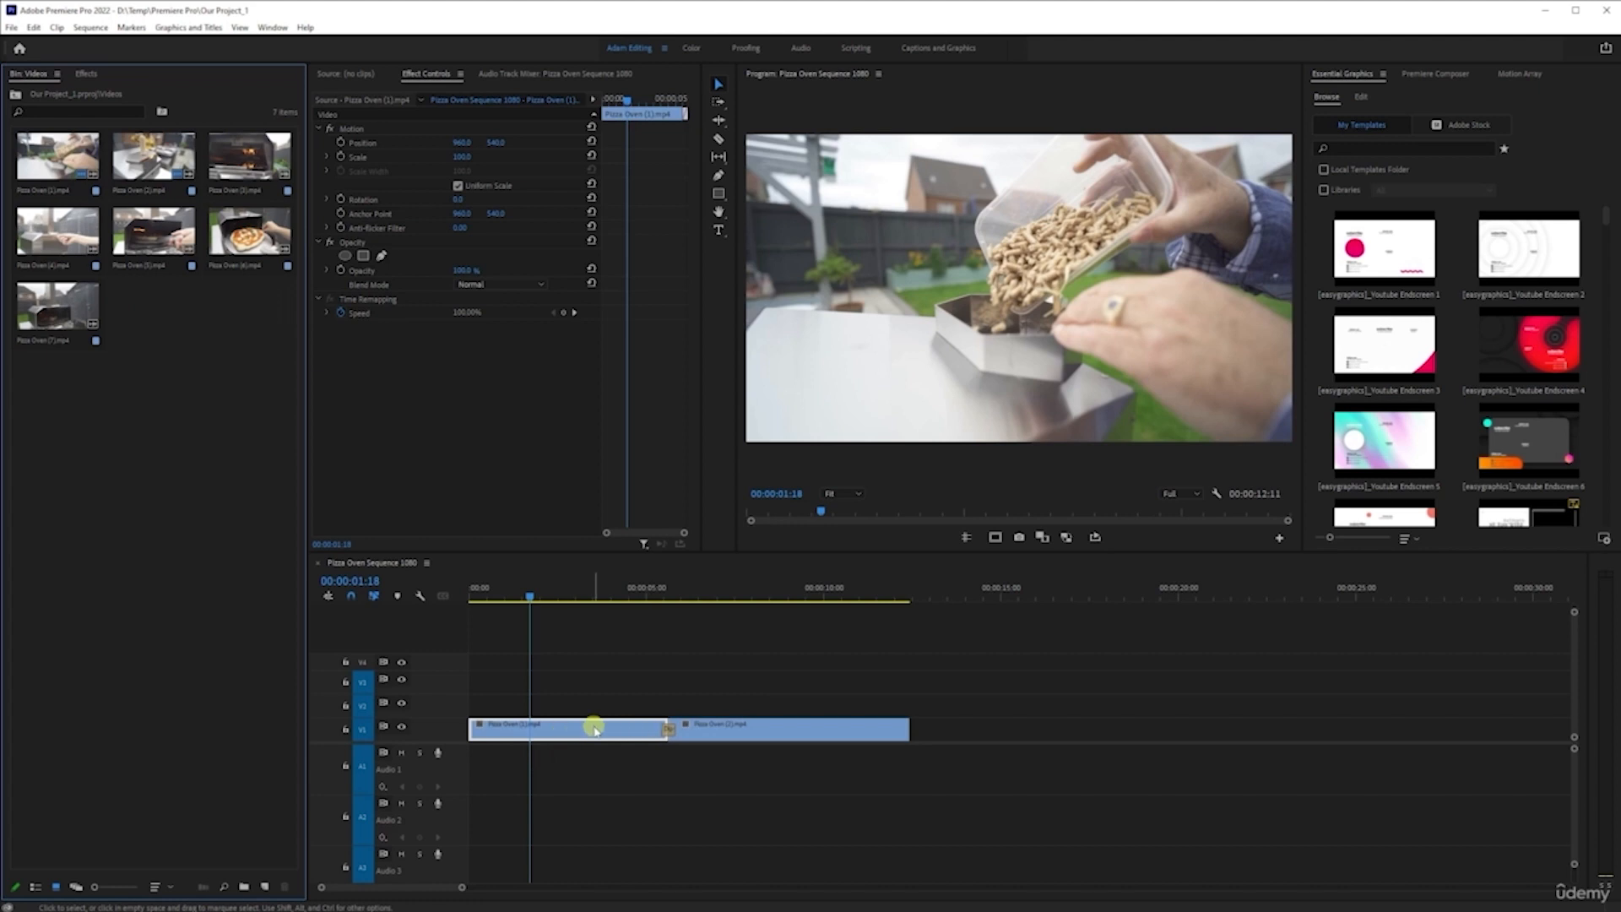
pyautogui.rightClick(115, 140)
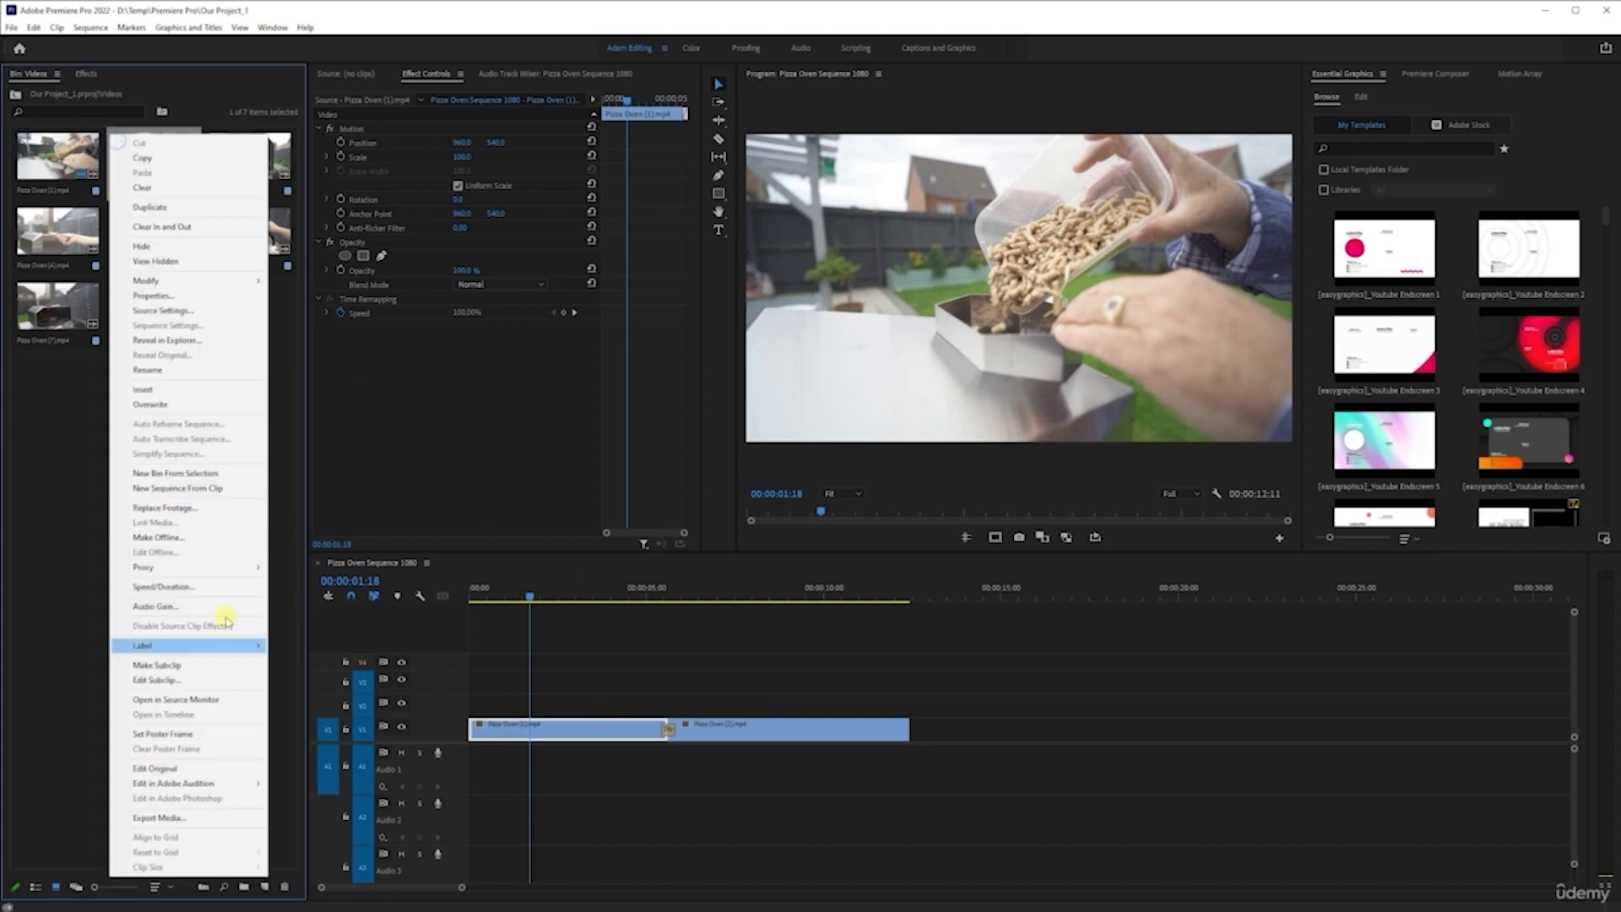
pyautogui.click(82, 515)
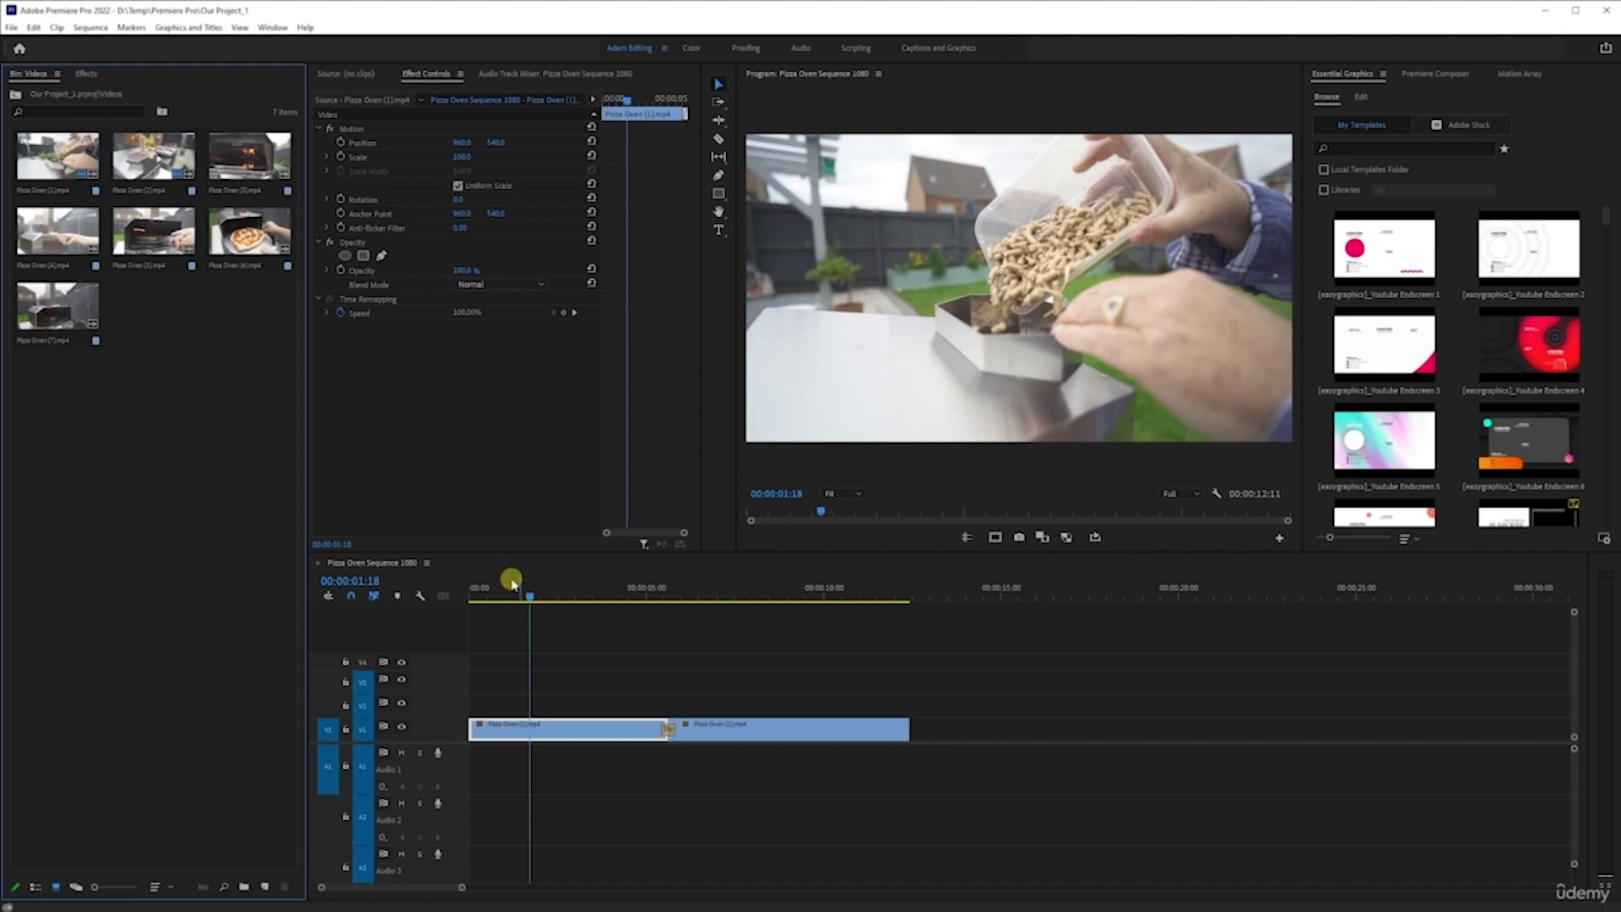
# Try narrowing the first clip's scale width to 62 with Uniform Scale off, undo it and turn Uniform Scale back on
pyautogui.click(272, 27)
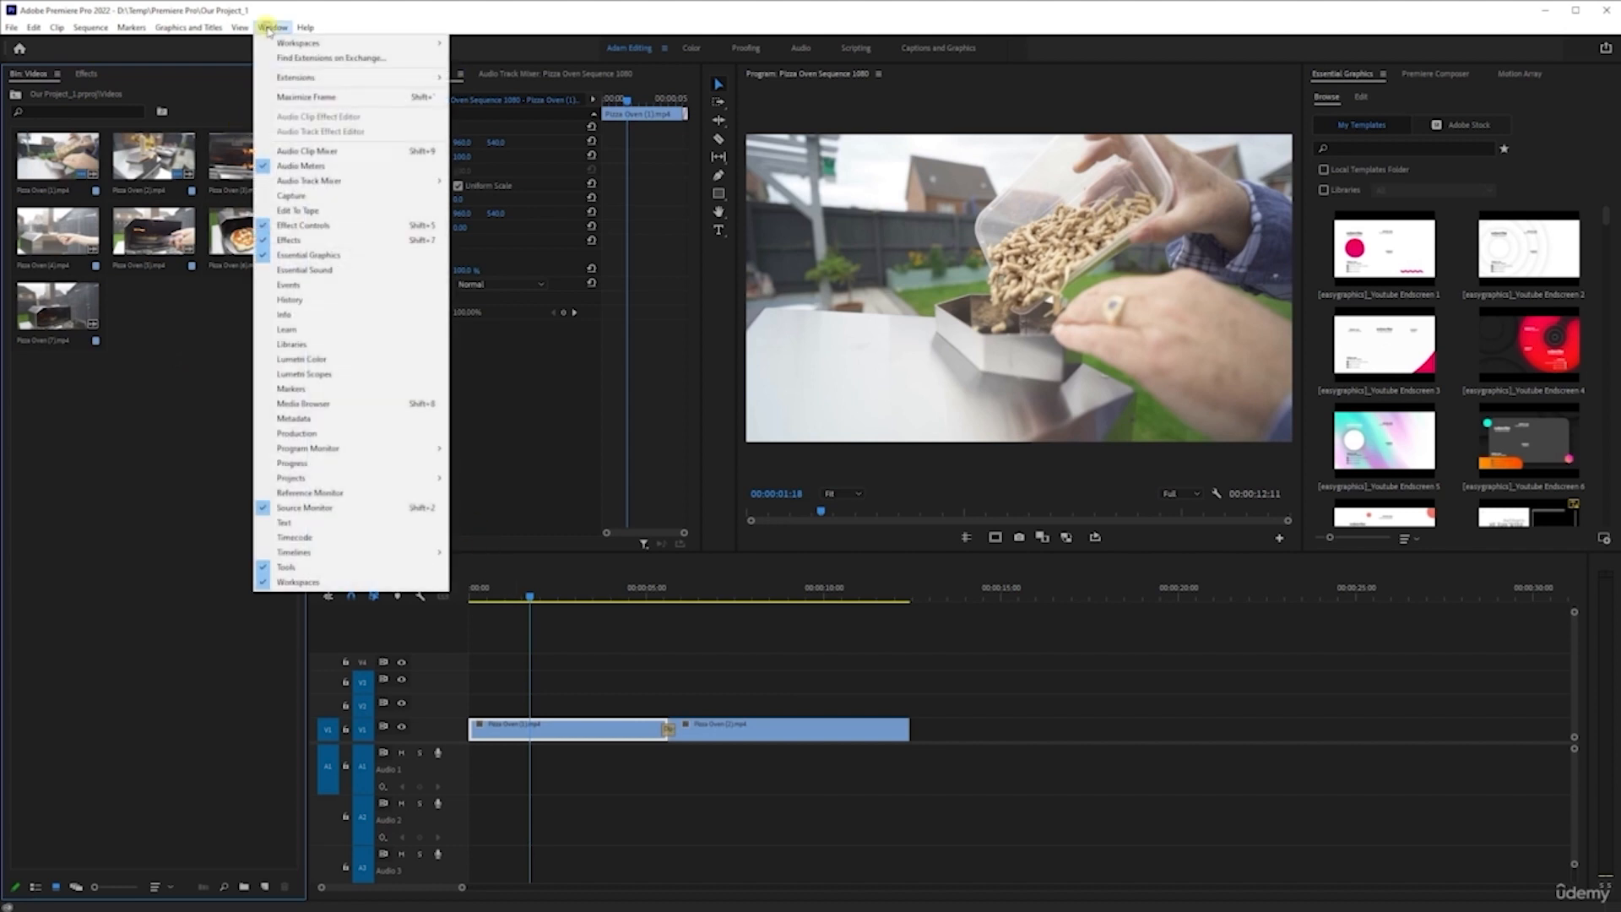
pyautogui.click(311, 226)
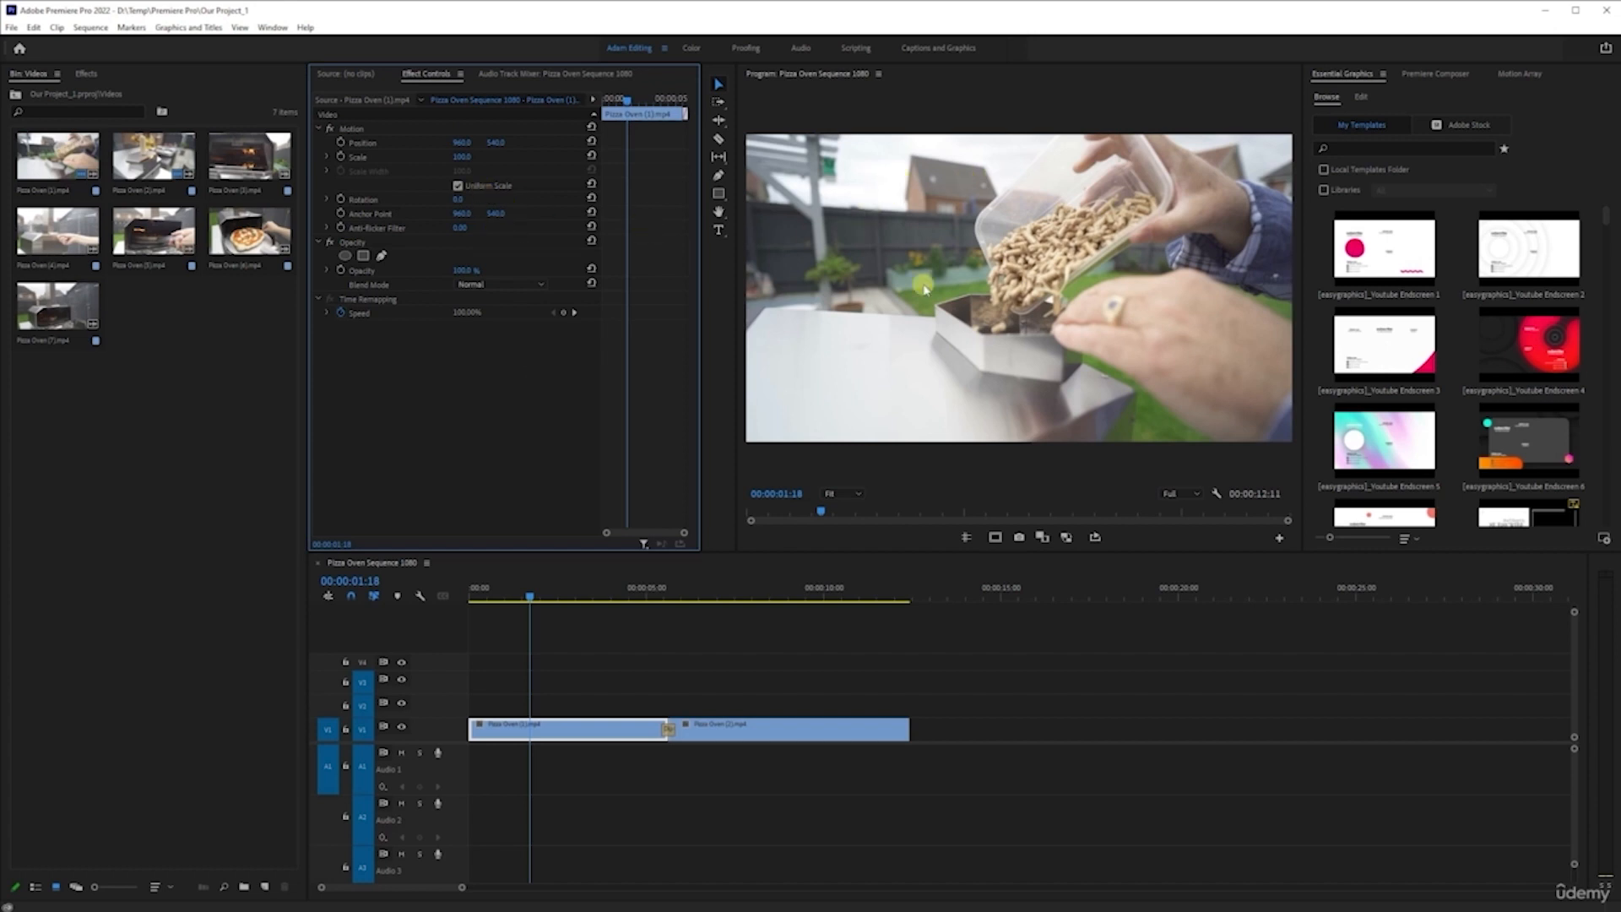
pyautogui.click(458, 186)
pyautogui.click(458, 185)
pyautogui.click(457, 186)
pyautogui.moveTo(465, 173); pyautogui.dragTo(441, 145)
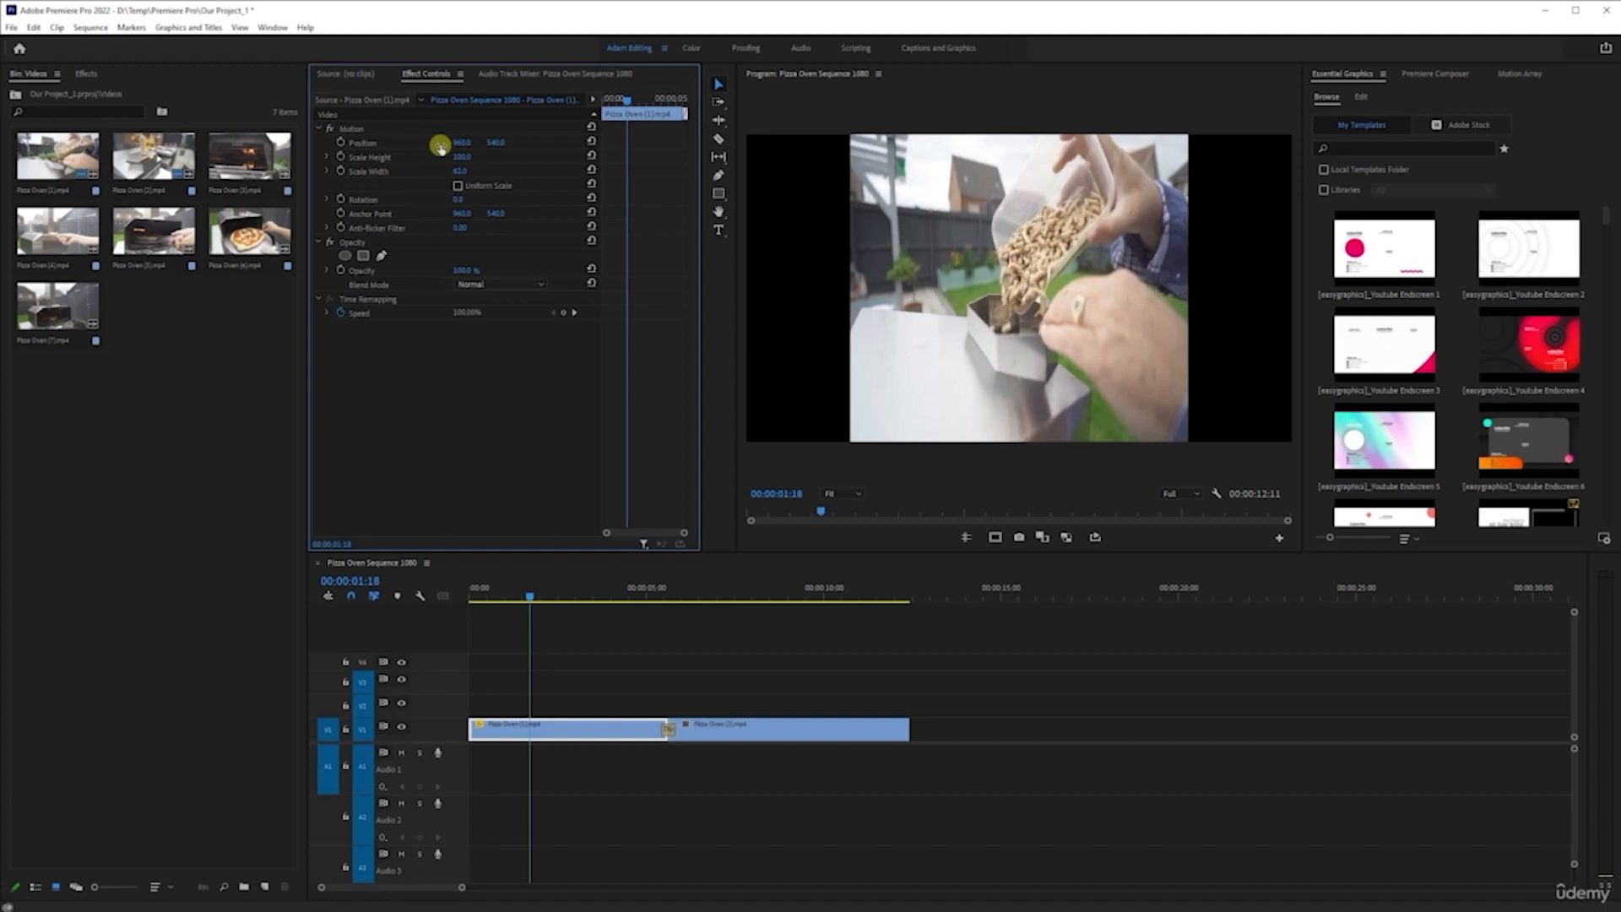
pyautogui.hotkey('ctrl', 'z')
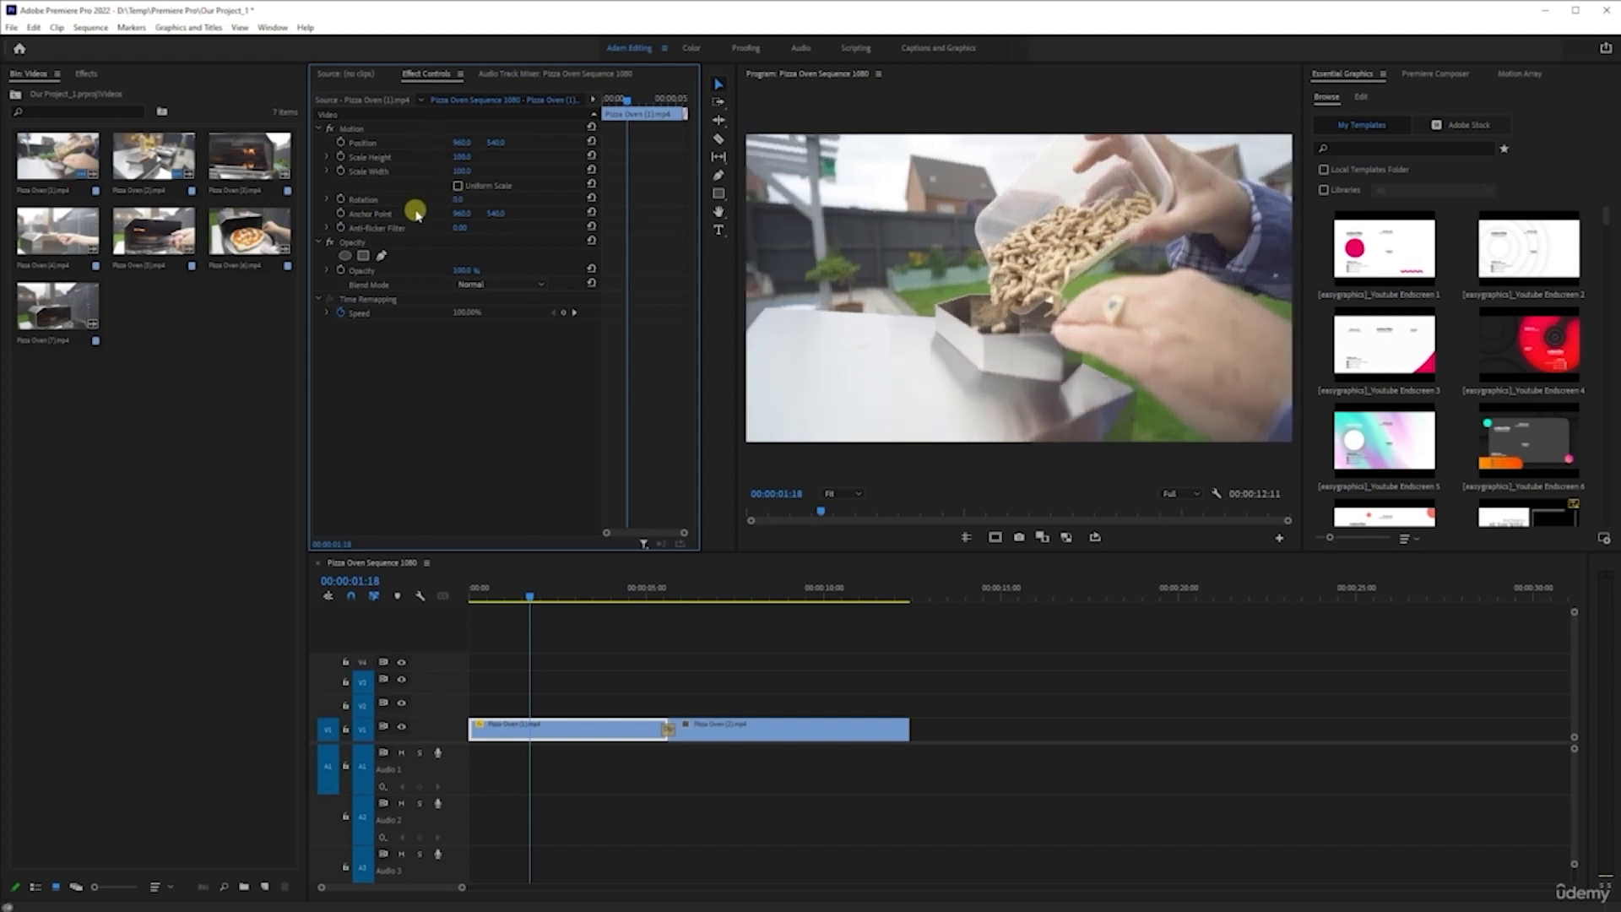
pyautogui.click(458, 185)
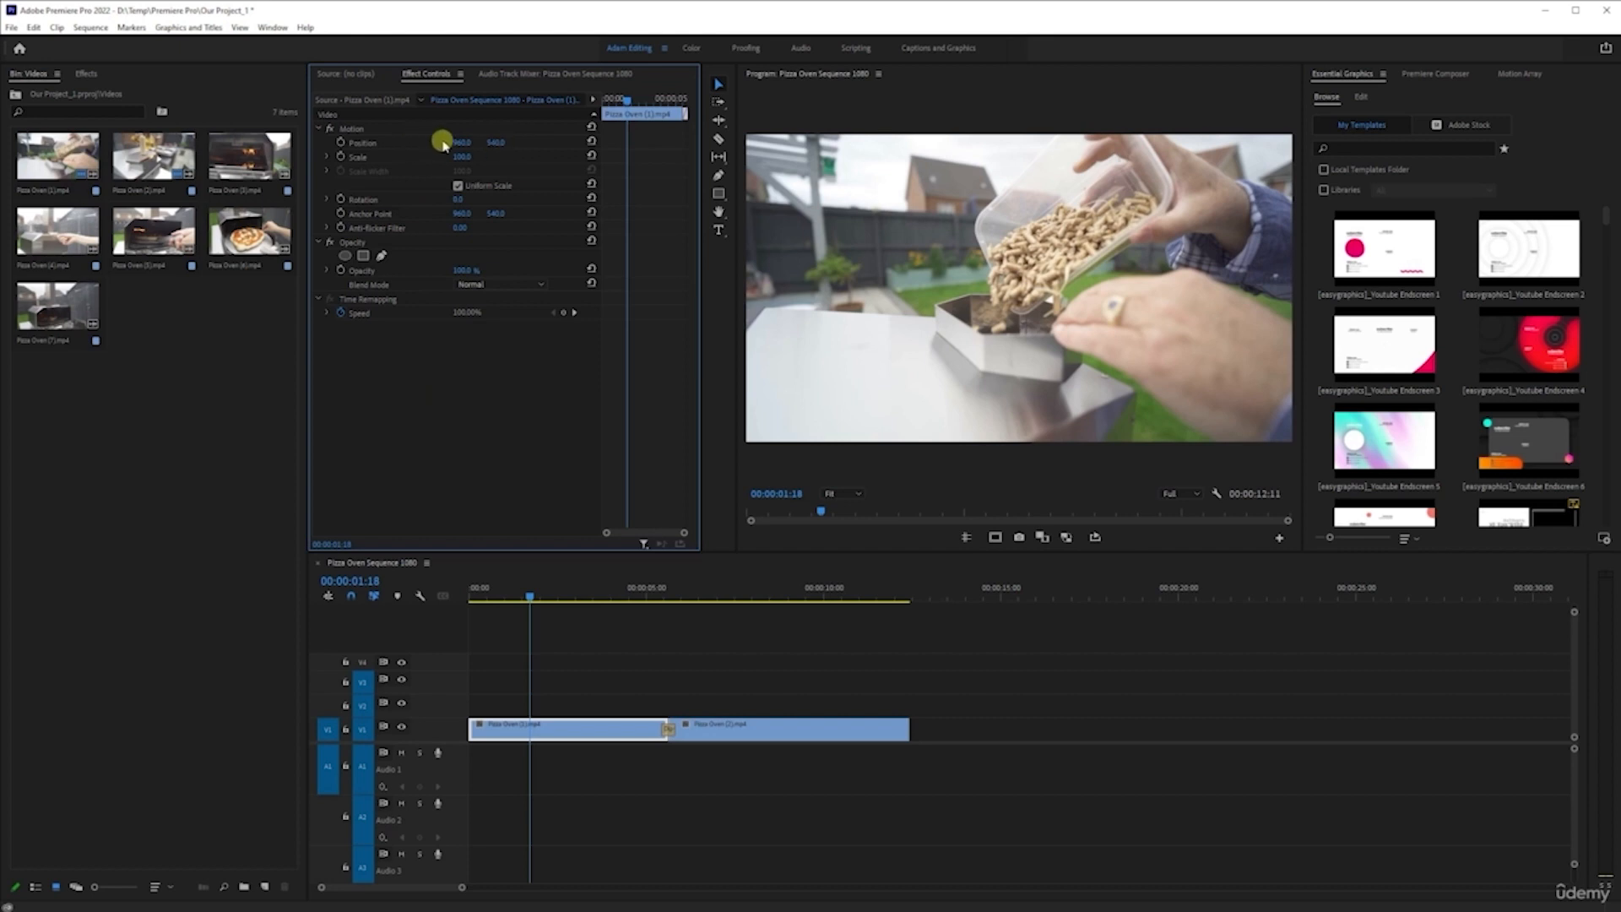
# Try shifting the first clip horizontally to about 1043 and moving it vertically, undoing each position change
pyautogui.moveTo(458, 141)
pyautogui.mouseDown()
pyautogui.moveTo(492, 145)
pyautogui.moveTo(358, 140)
pyautogui.moveTo(553, 154)
pyautogui.moveTo(466, 140)
pyautogui.mouseUp()
pyautogui.hotkey('alt', 'z')
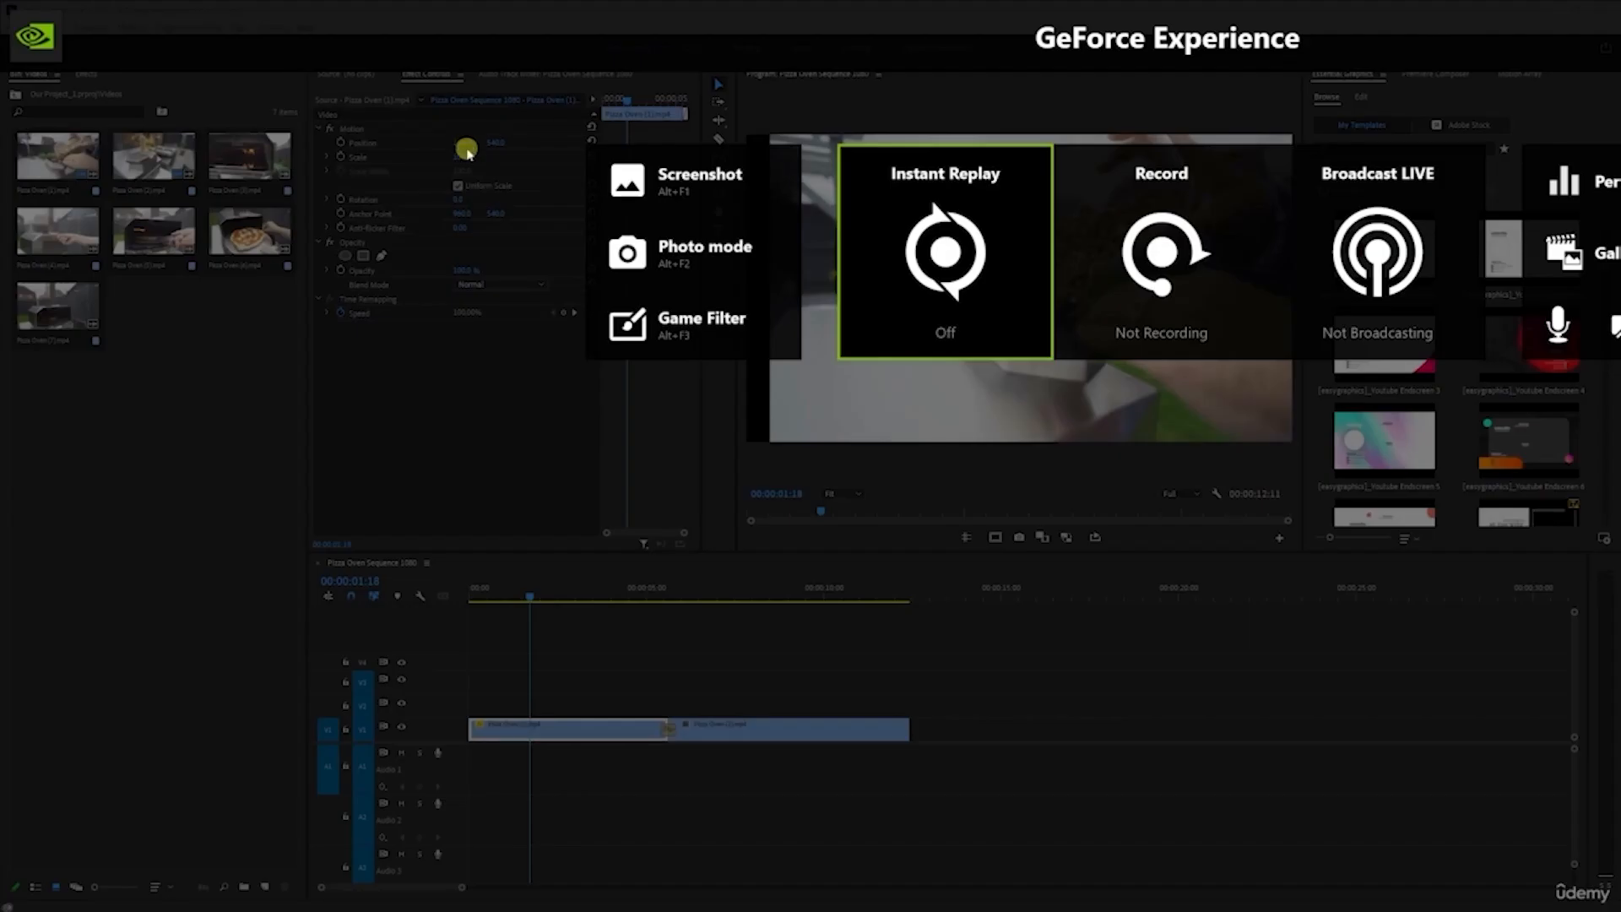
pyautogui.hotkey('alt', 'z')
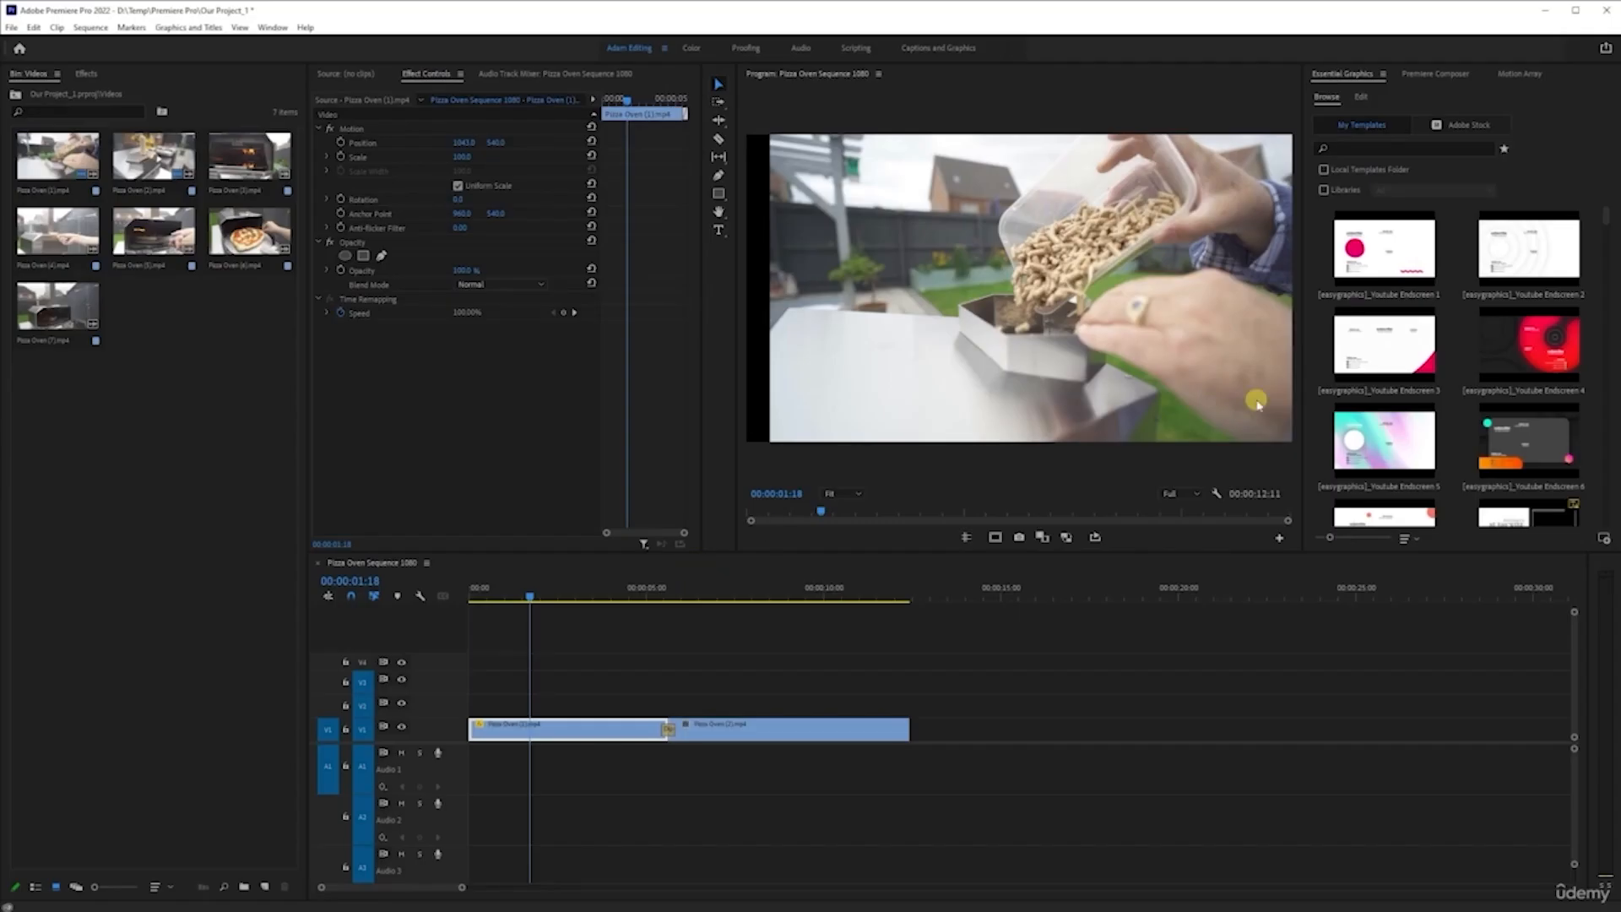
pyautogui.hotkey('ctrl', 'z')
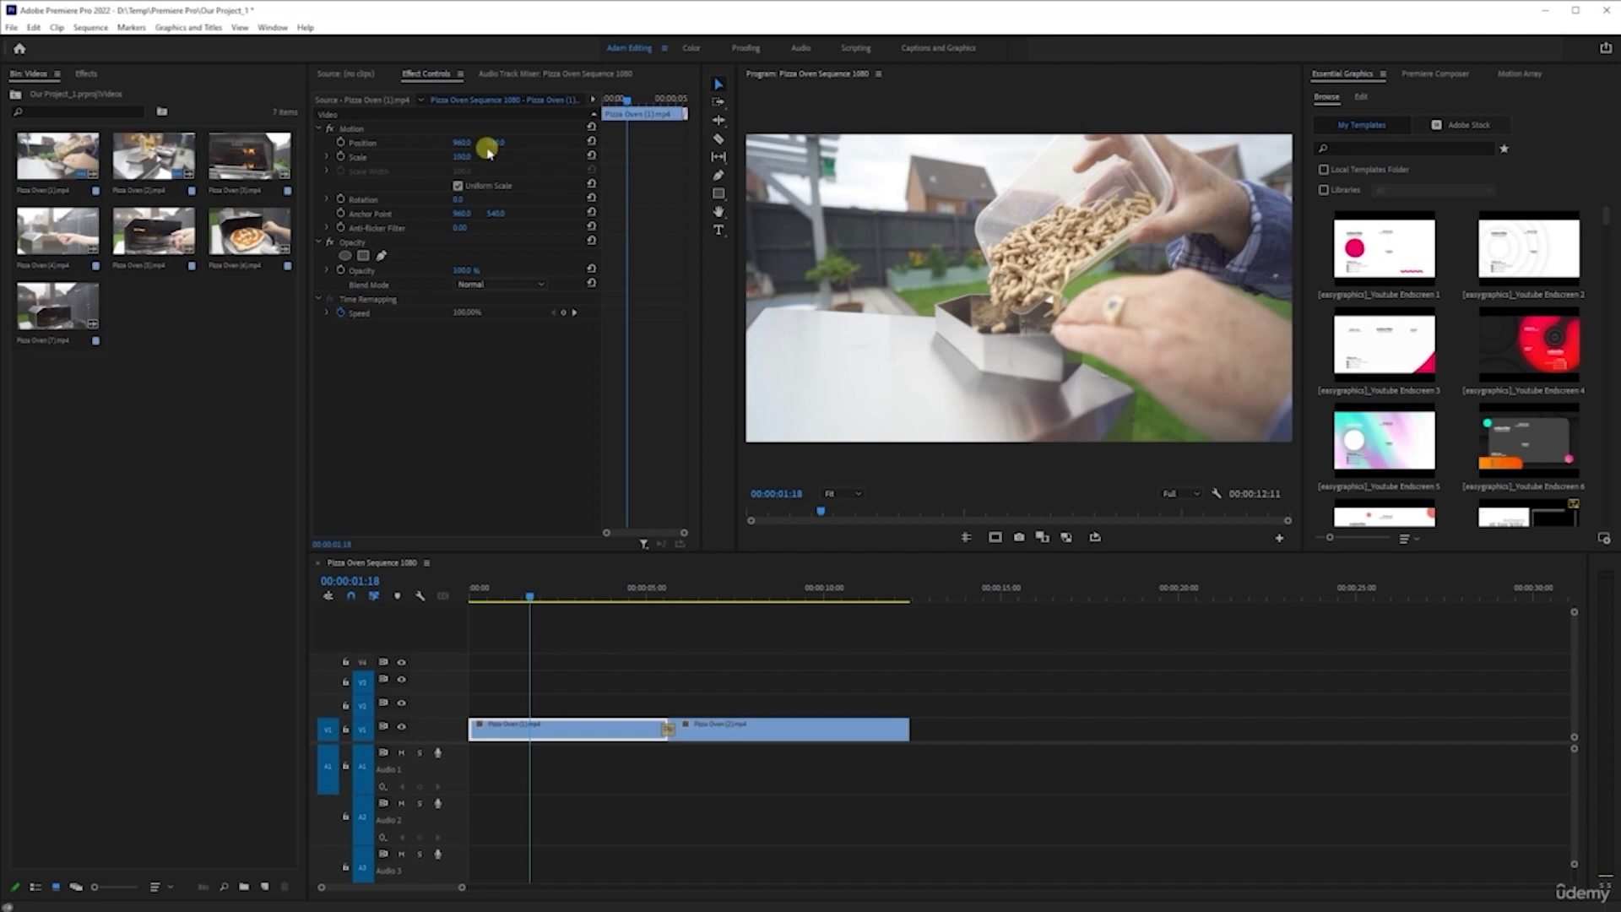
pyautogui.moveTo(494, 143); pyautogui.dragTo(660, 174)
pyautogui.hotkey('ctrl', 'z')
pyautogui.hotkey('ctrl', 'z')
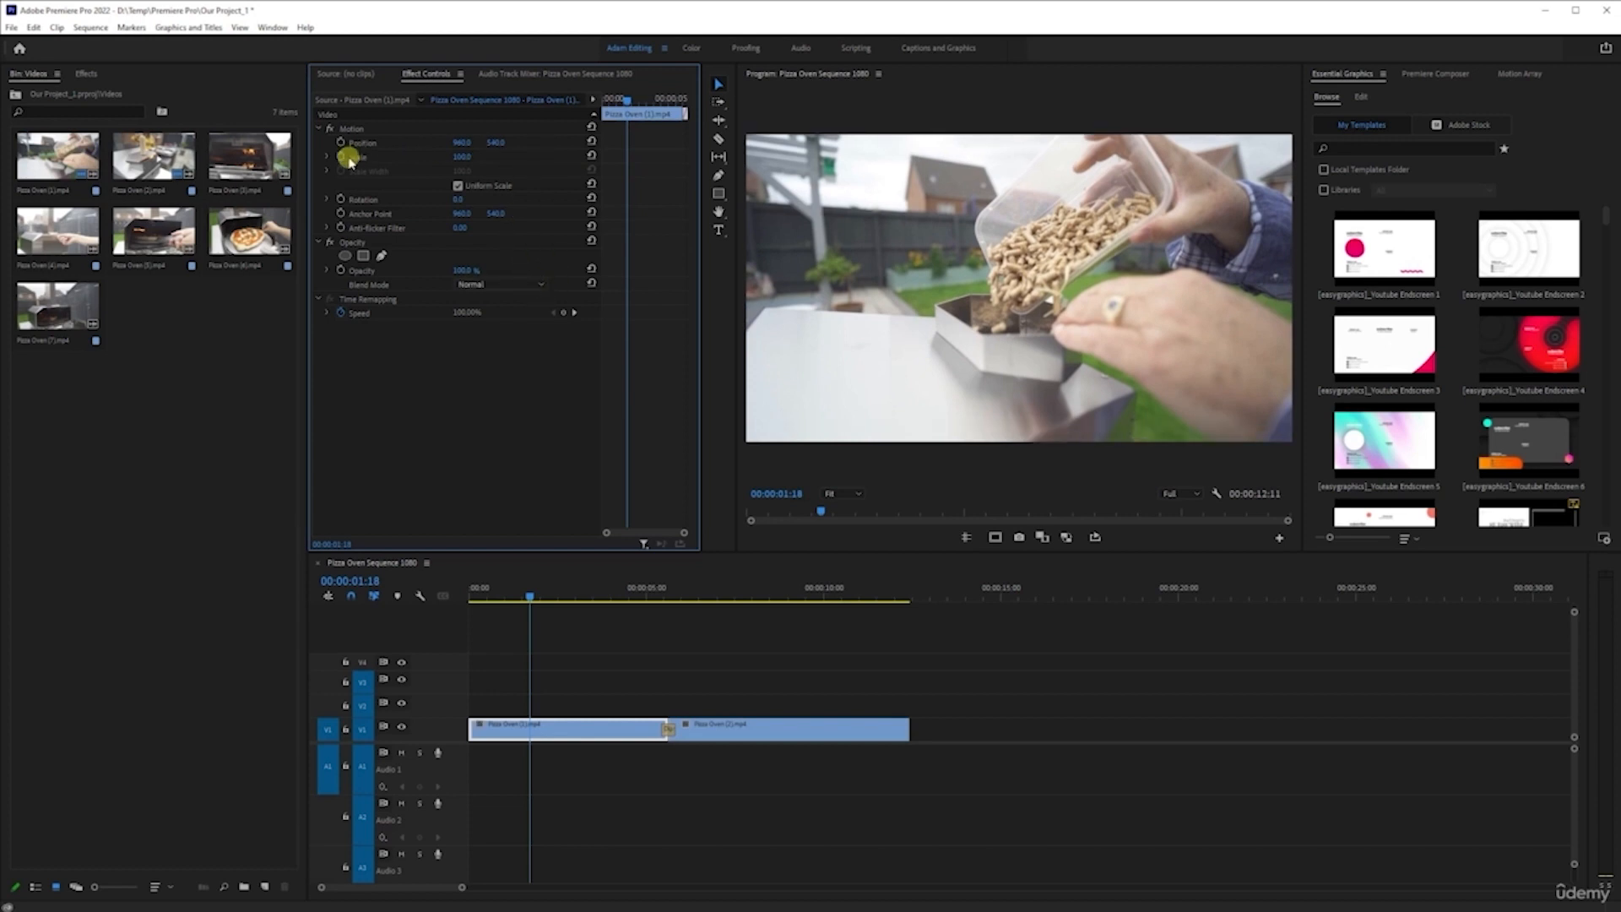
# Try enlarging the first clip's scale to about 111, and check the frame size in the sequence settings without changing it
pyautogui.moveTo(460, 159); pyautogui.dragTo(585, 162)
pyautogui.moveTo(768, 166); pyautogui.dragTo(471, 157)
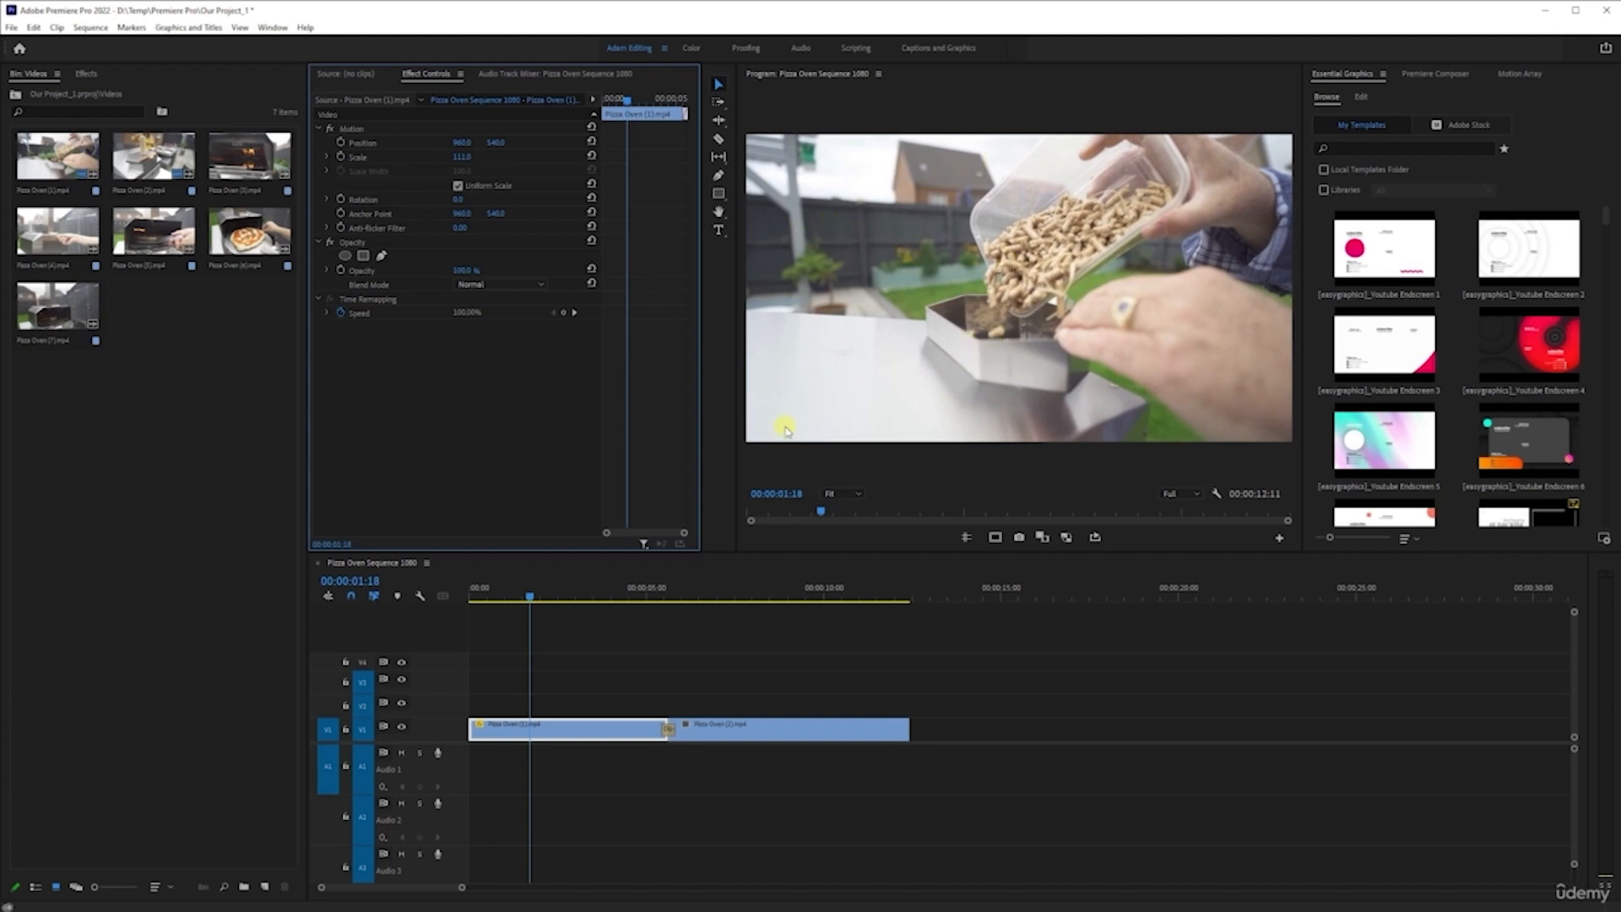
pyautogui.click(90, 27)
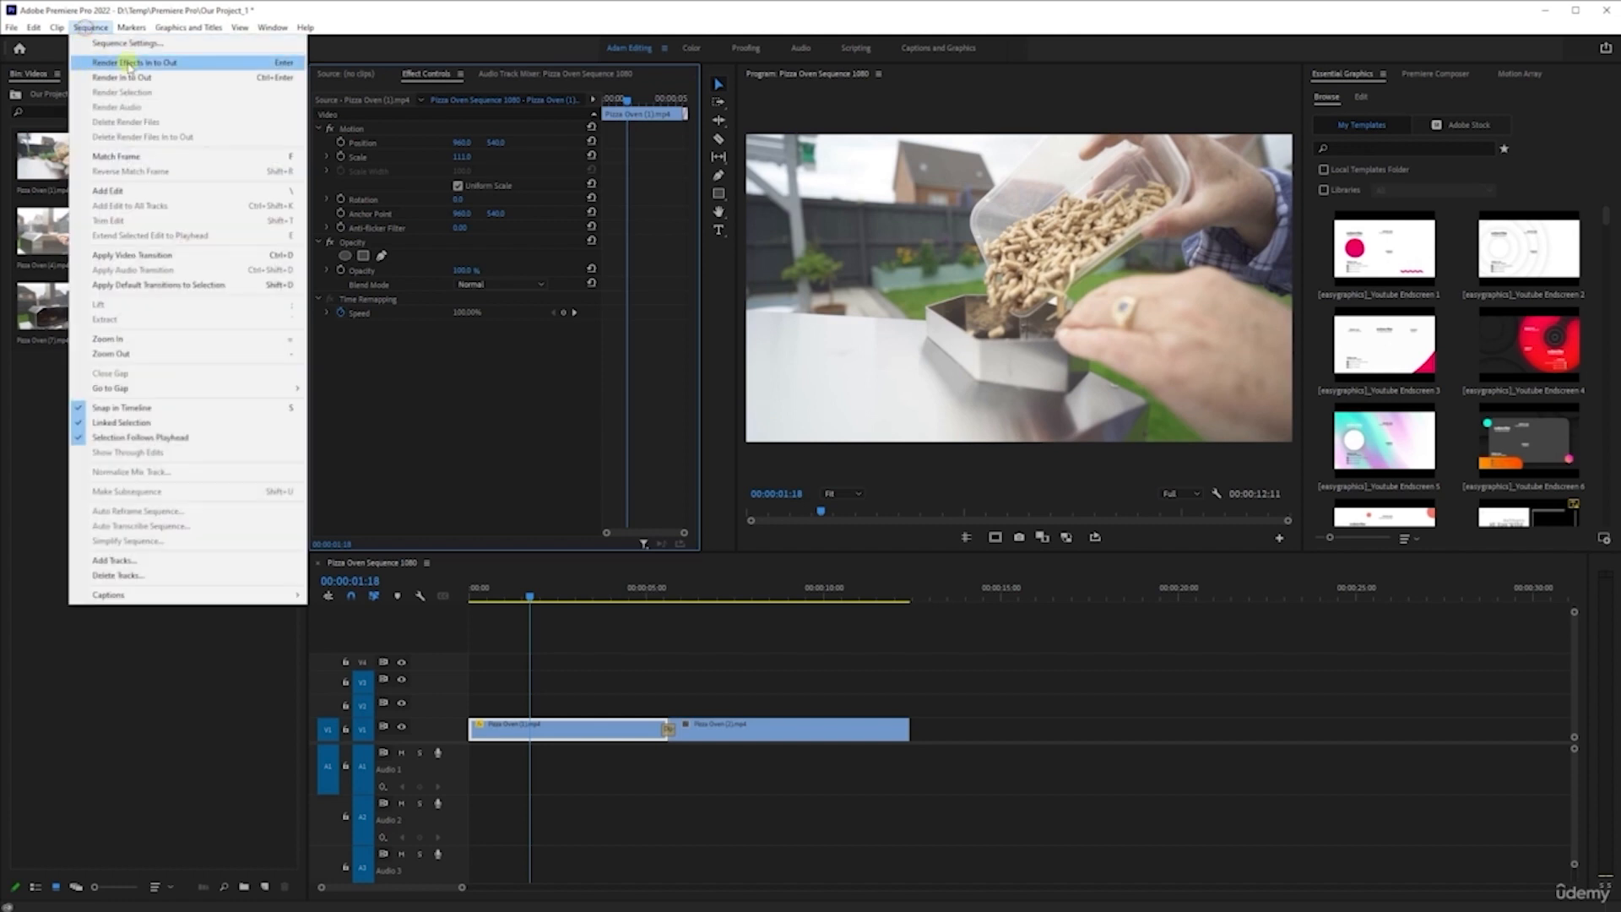
pyautogui.click(126, 43)
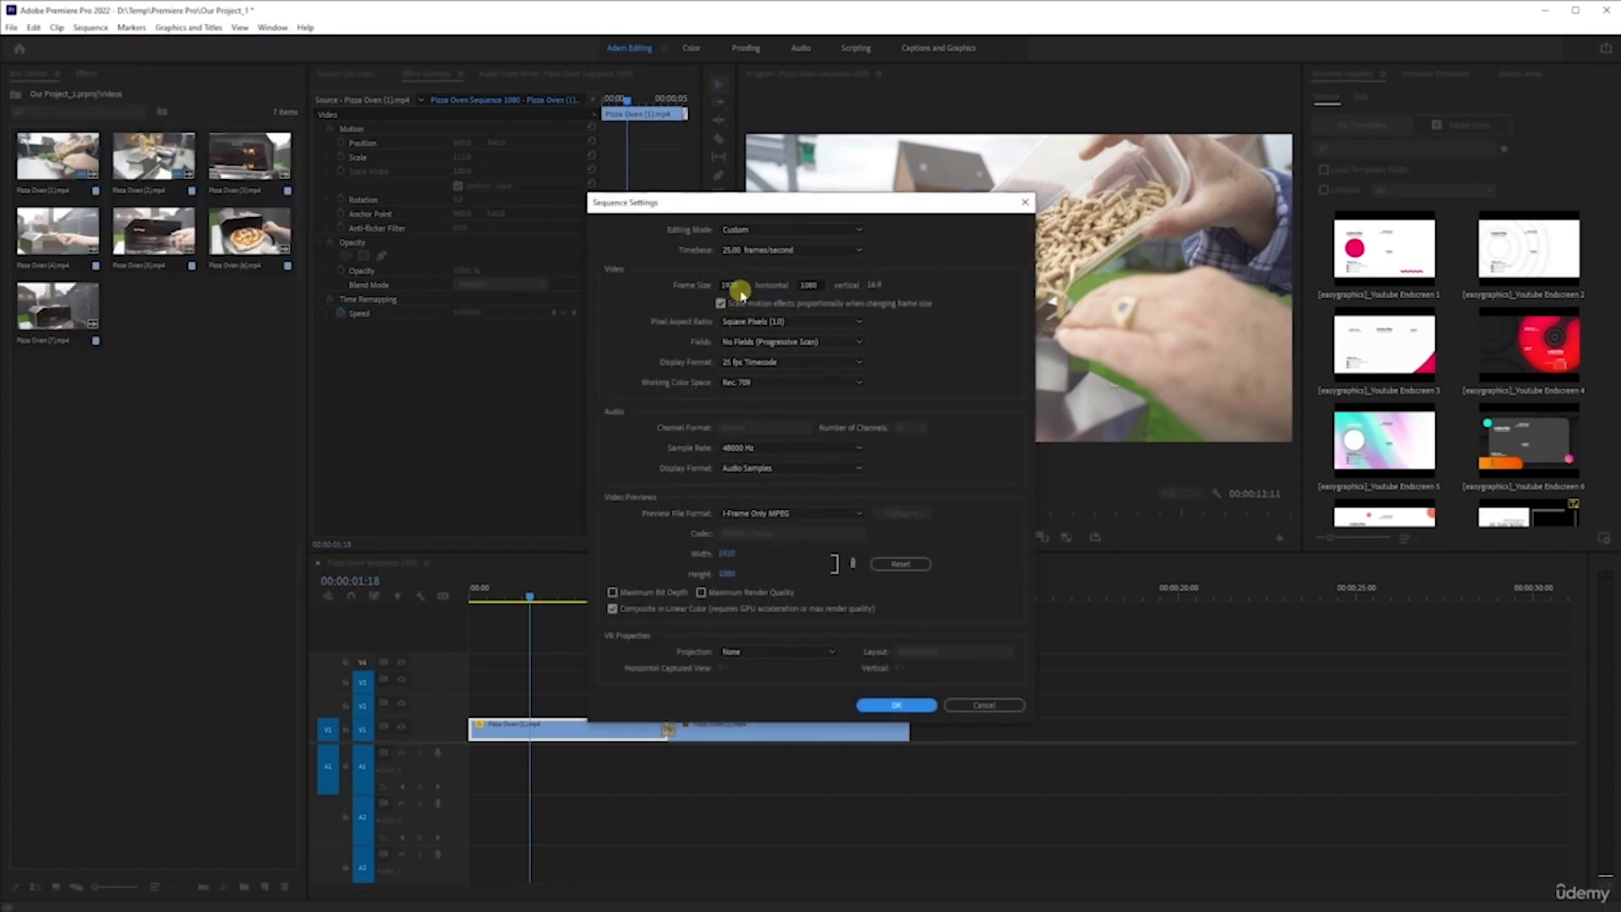
pyautogui.click(1012, 705)
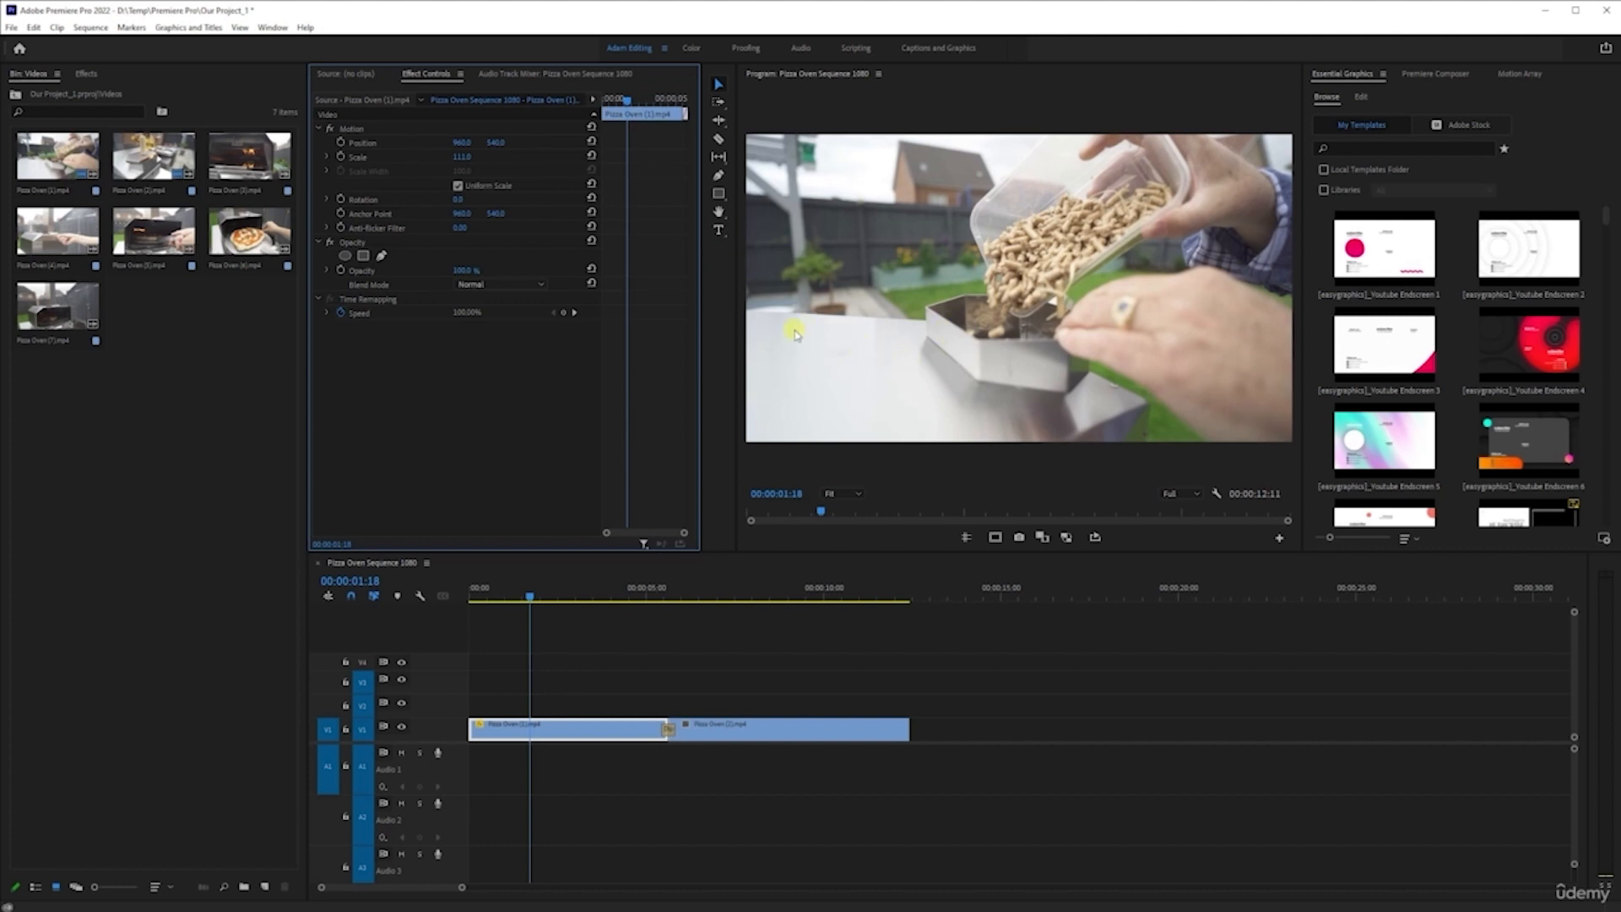
# Reset the first clip's scale and enlarge it to about 112.4, and show safe margins over the program preview
pyautogui.click(590, 156)
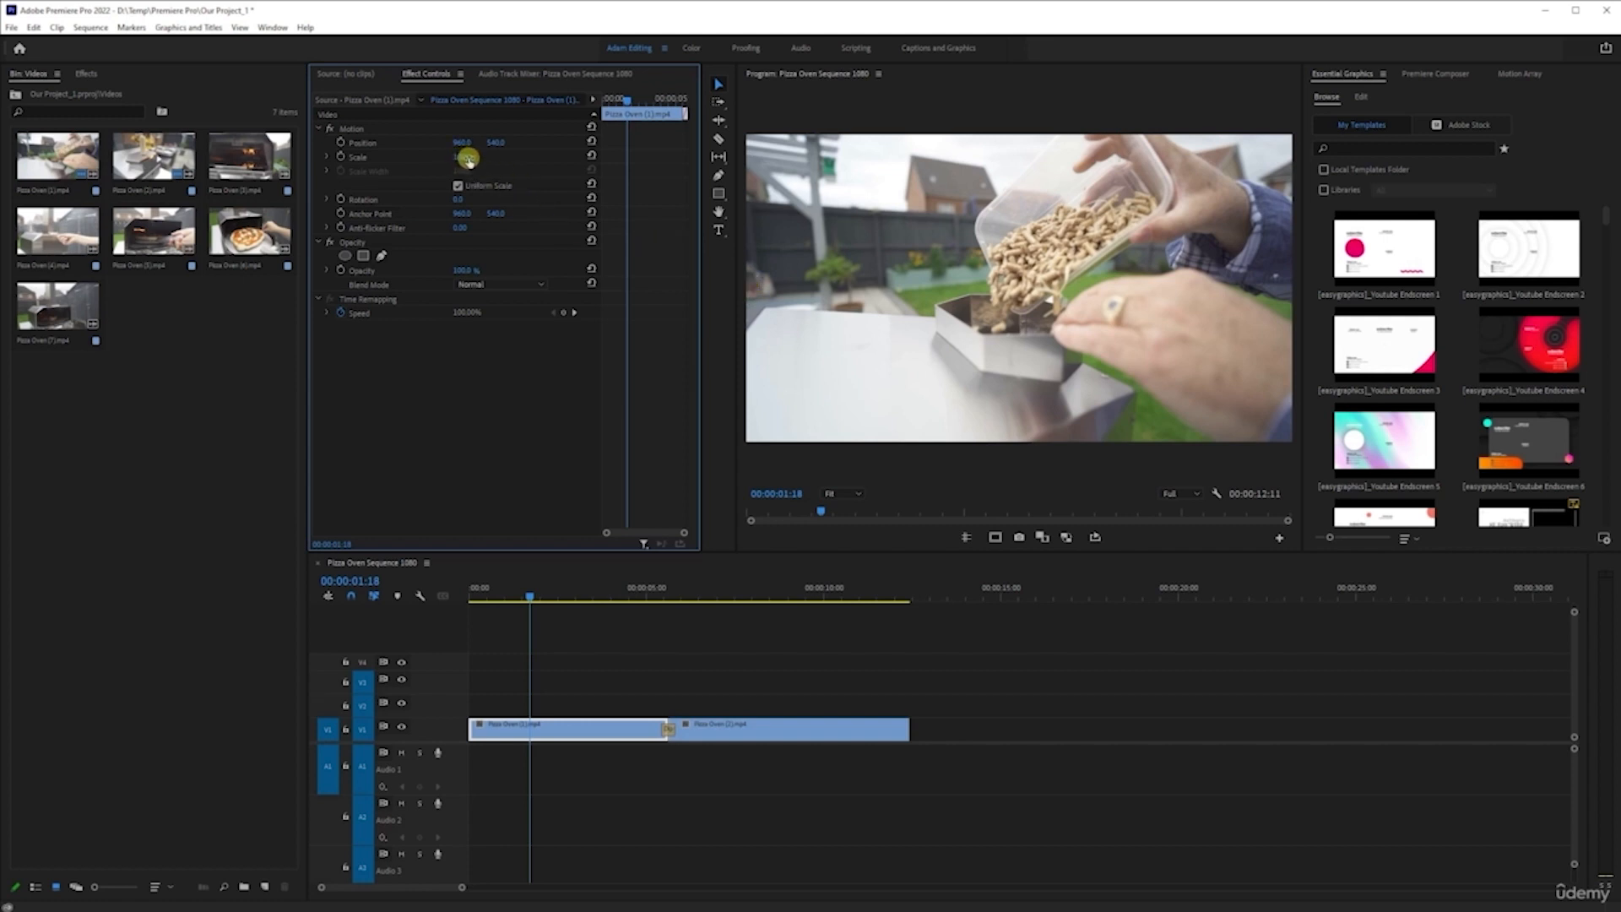
pyautogui.moveTo(474, 159); pyautogui.dragTo(527, 159)
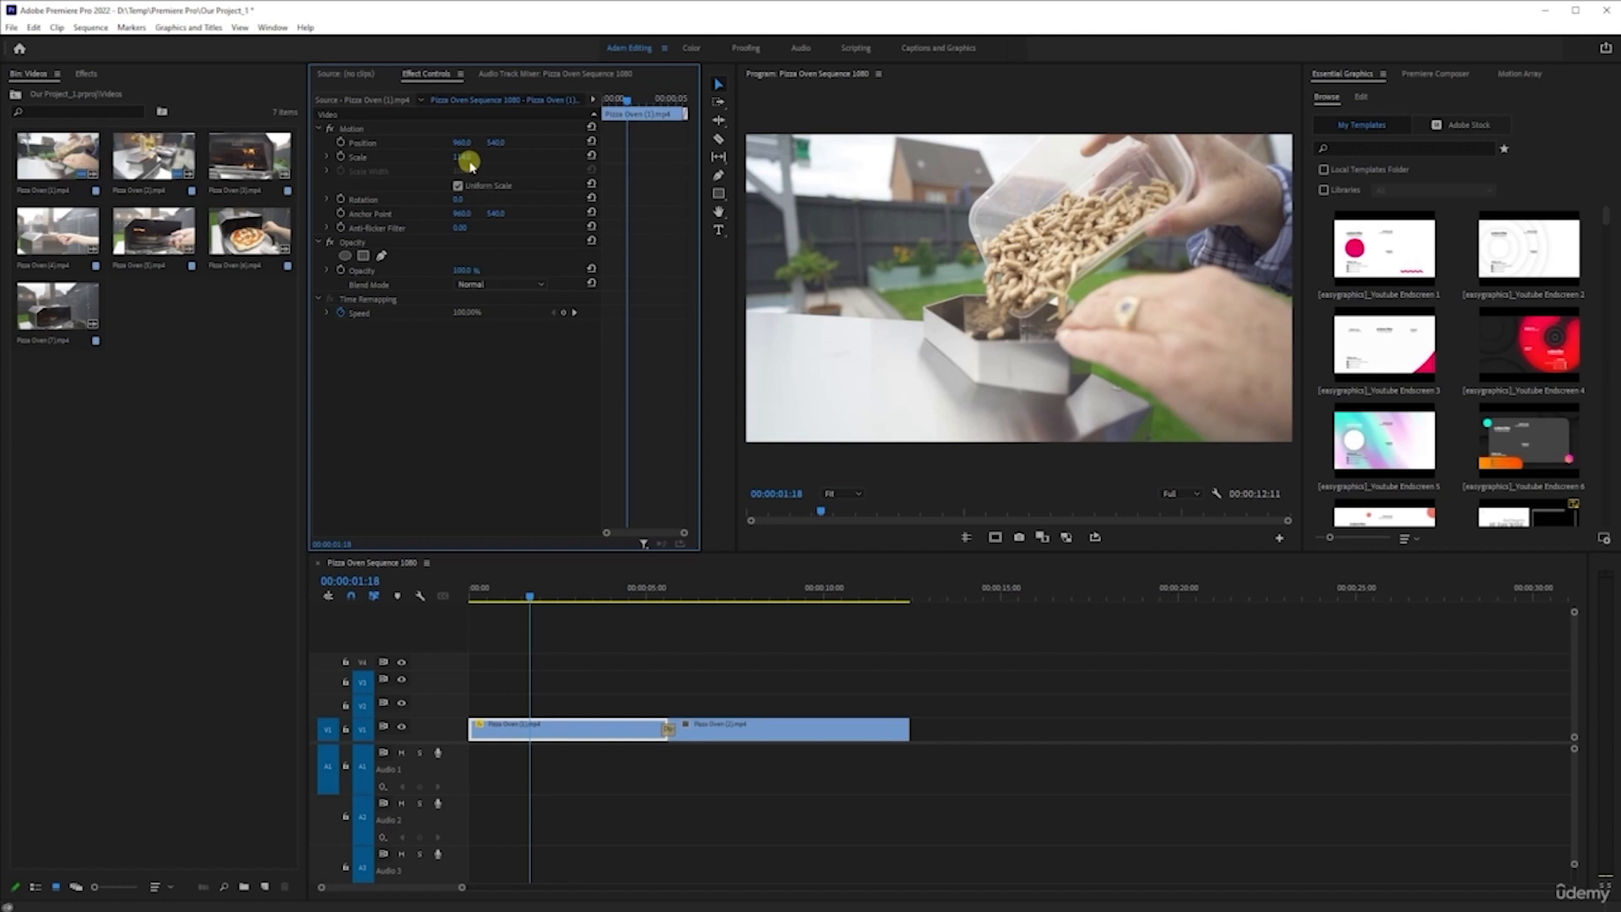
pyautogui.click(327, 157)
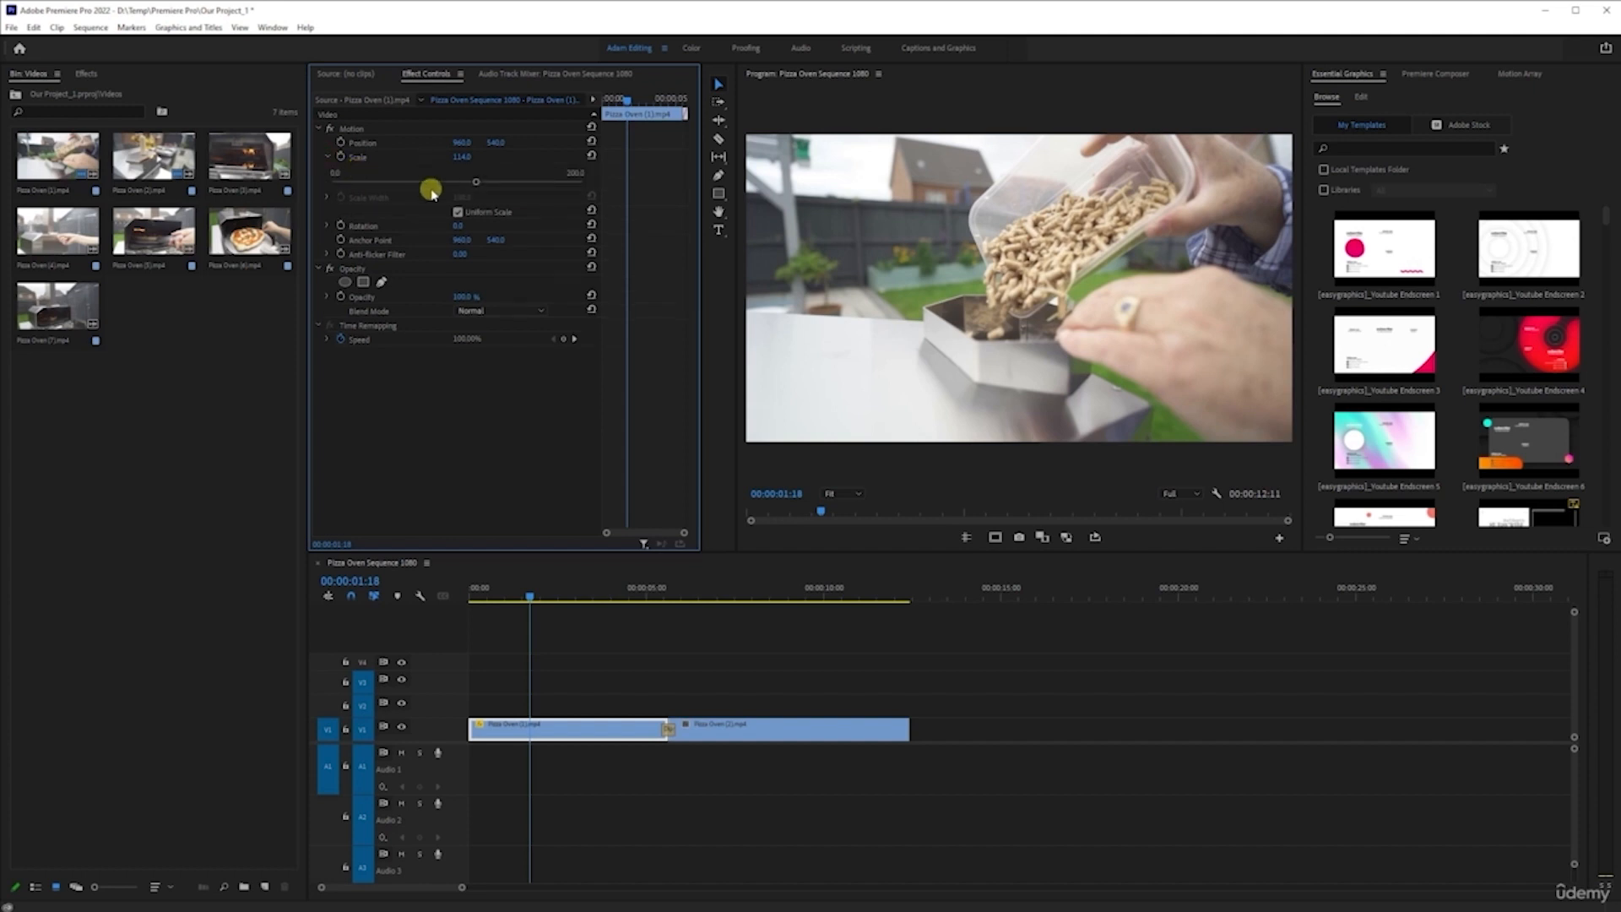
pyautogui.moveTo(475, 184)
pyautogui.mouseDown()
pyautogui.moveTo(438, 186)
pyautogui.moveTo(474, 186)
pyautogui.mouseUp()
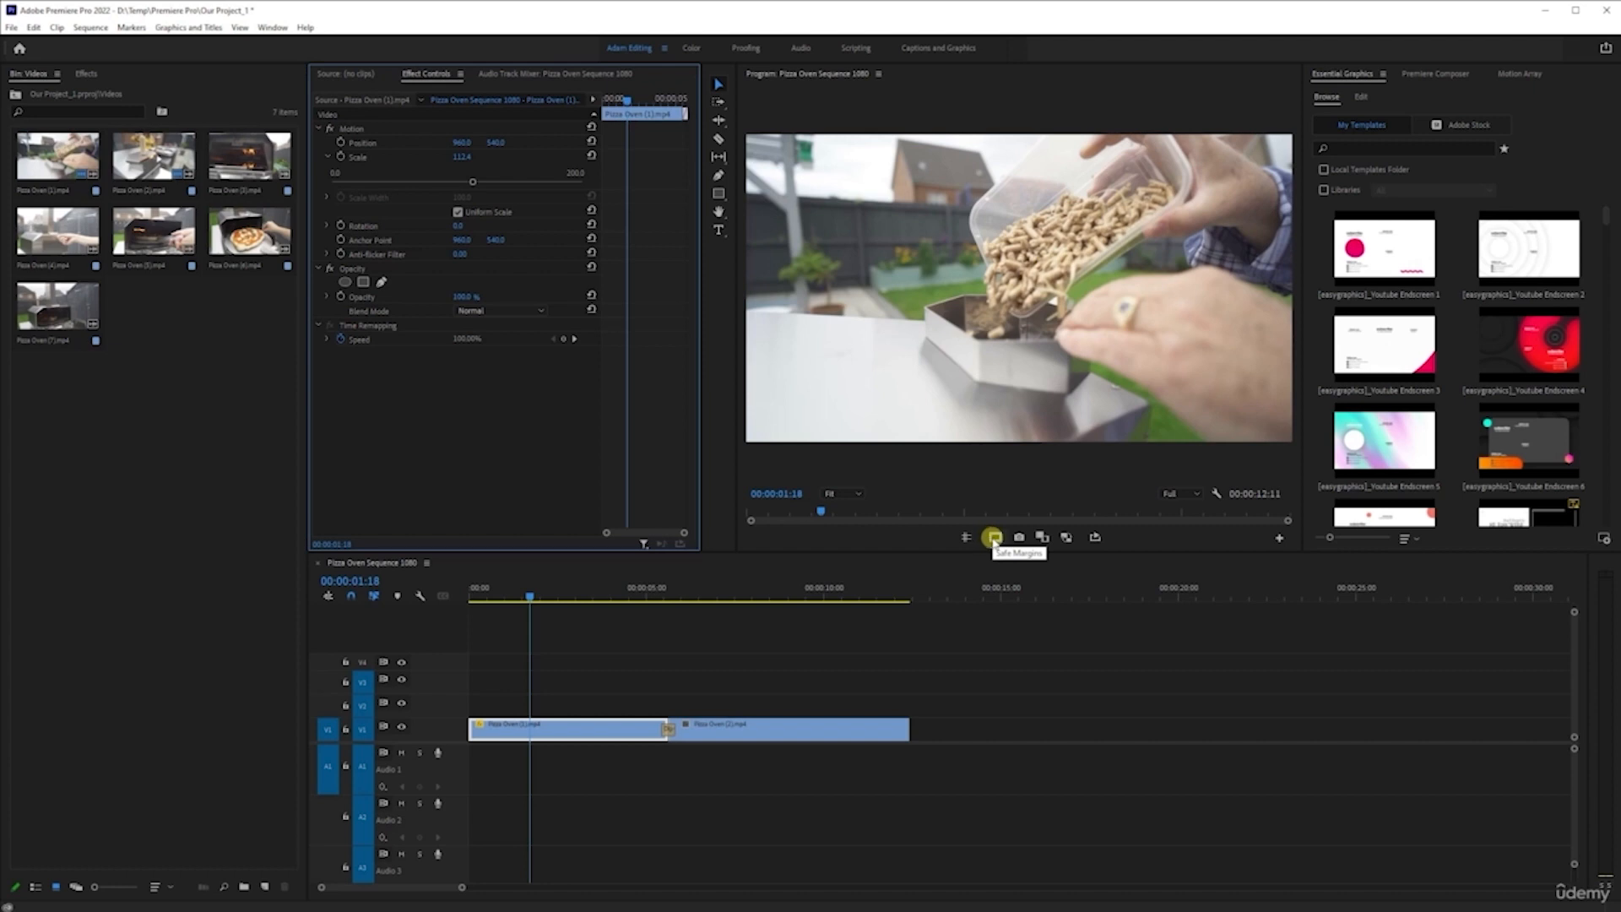
pyautogui.click(994, 539)
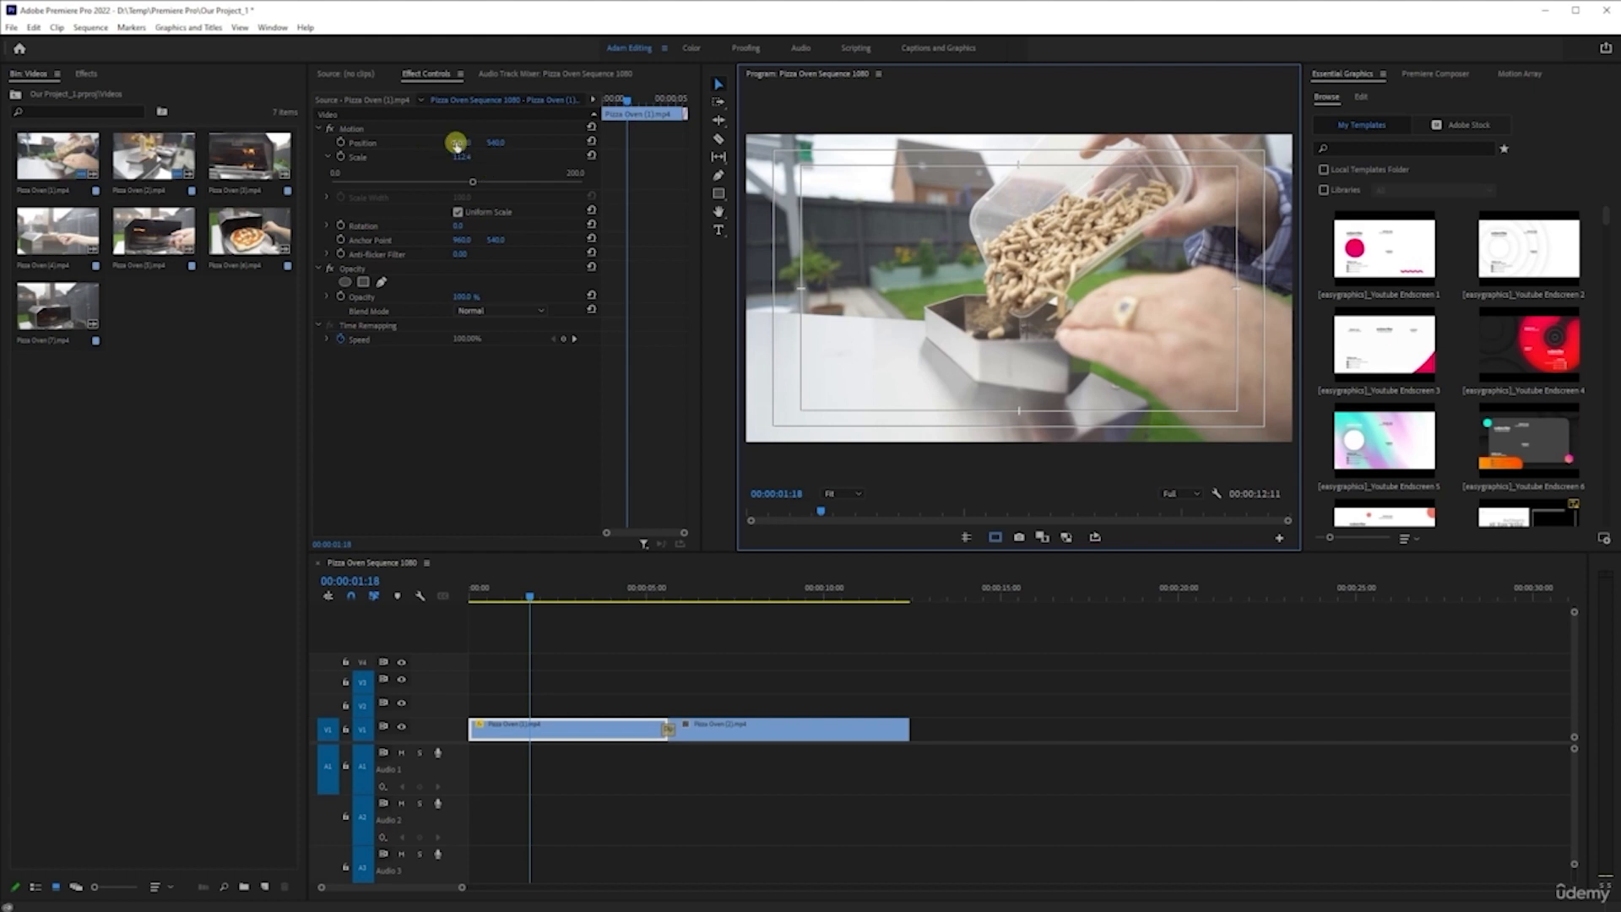
# Move the first clip's position to about 972, 593, and try resetting the position before undoing that reset
pyautogui.moveTo(460, 146); pyautogui.dragTo(460, 138)
pyautogui.moveTo(464, 143)
pyautogui.mouseDown()
pyautogui.moveTo(333, 142)
pyautogui.moveTo(574, 159)
pyautogui.moveTo(470, 148)
pyautogui.mouseUp()
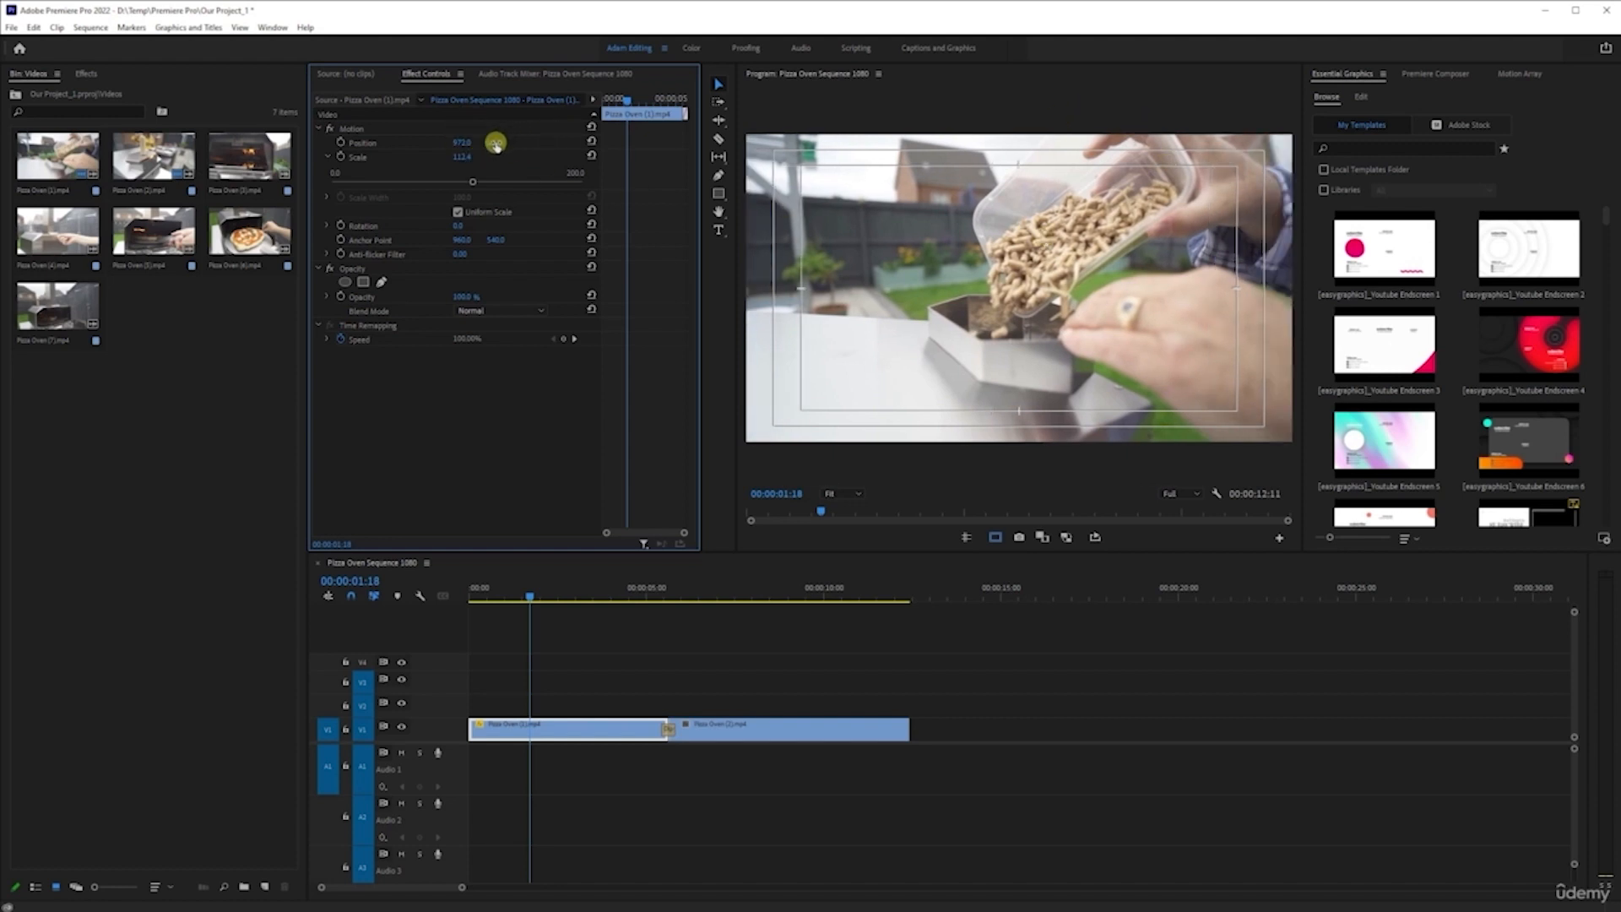
pyautogui.moveTo(495, 144); pyautogui.dragTo(556, 160)
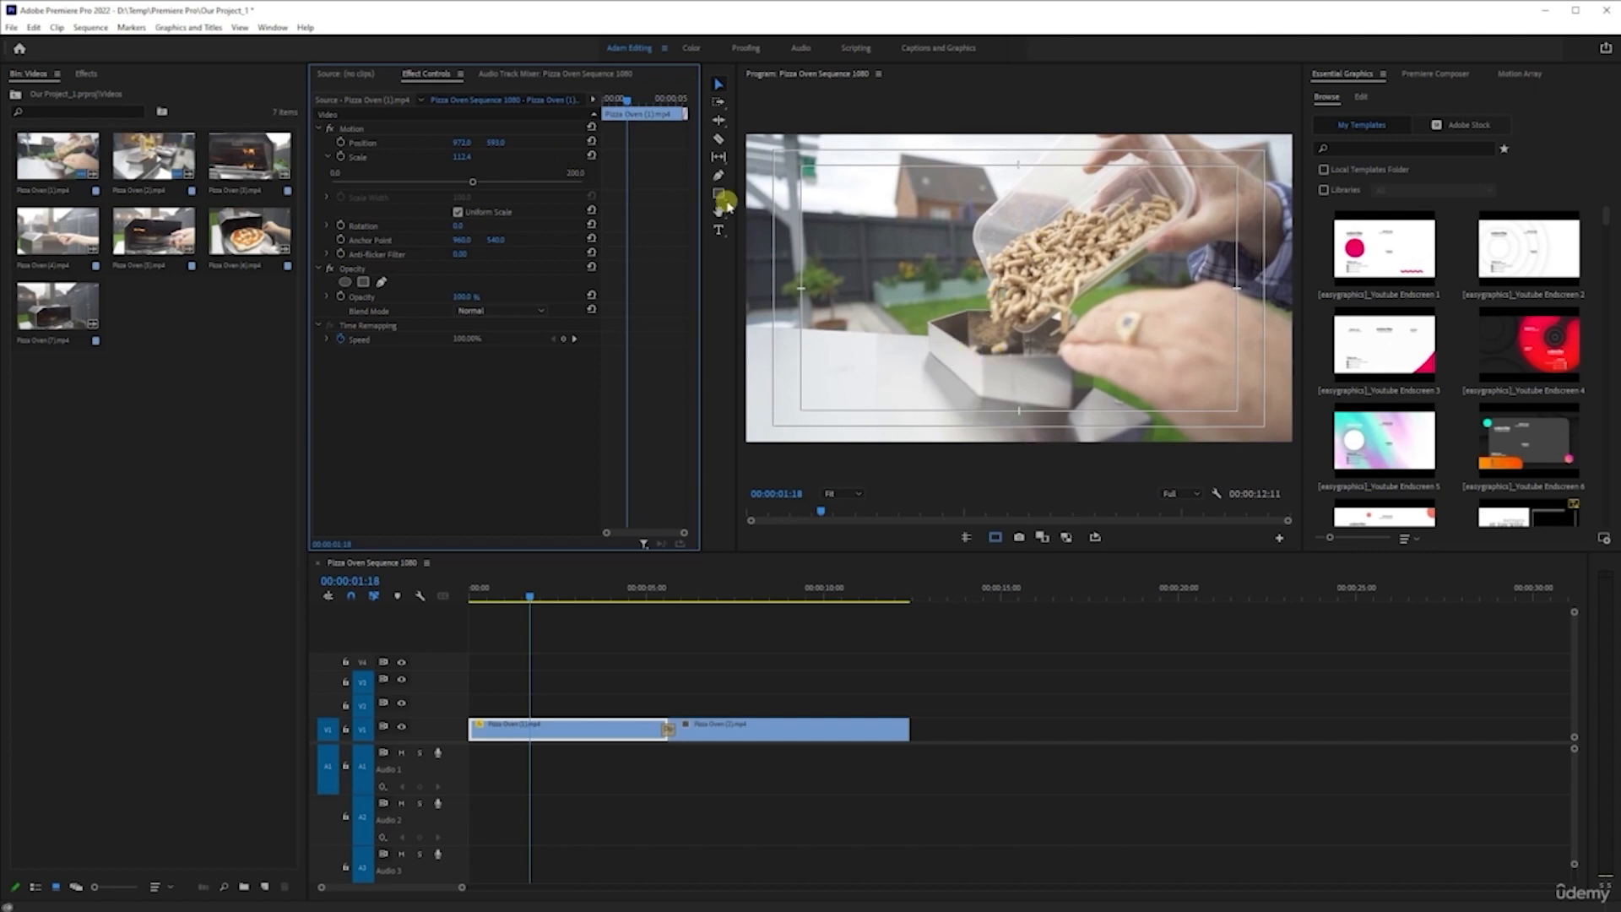
pyautogui.click(590, 142)
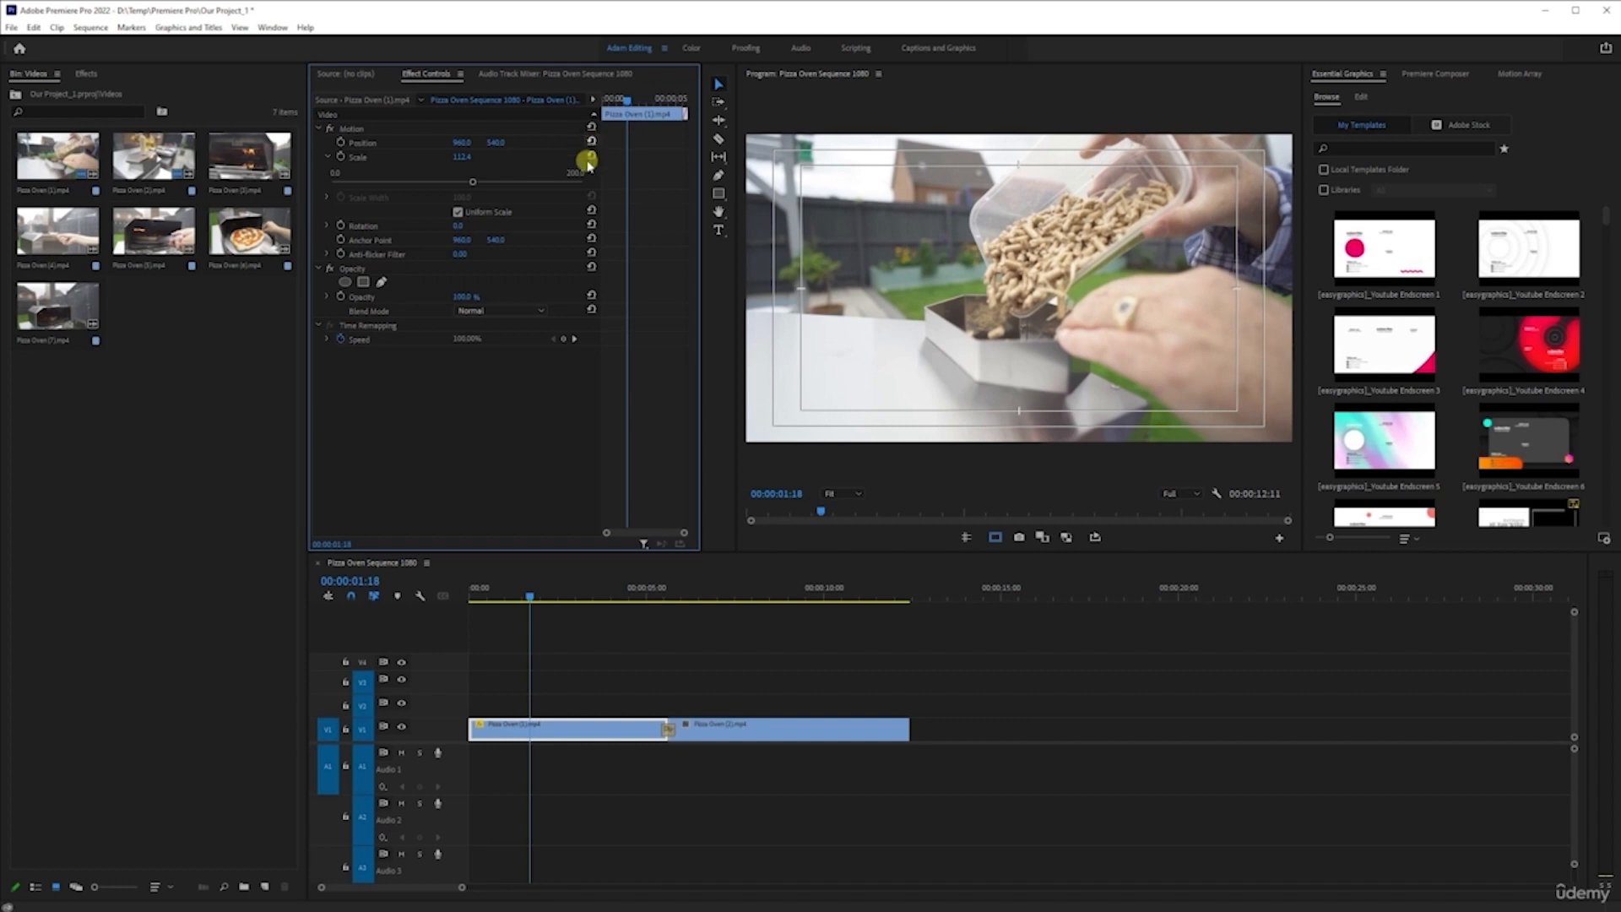
pyautogui.hotkey('ctrl', 'z')
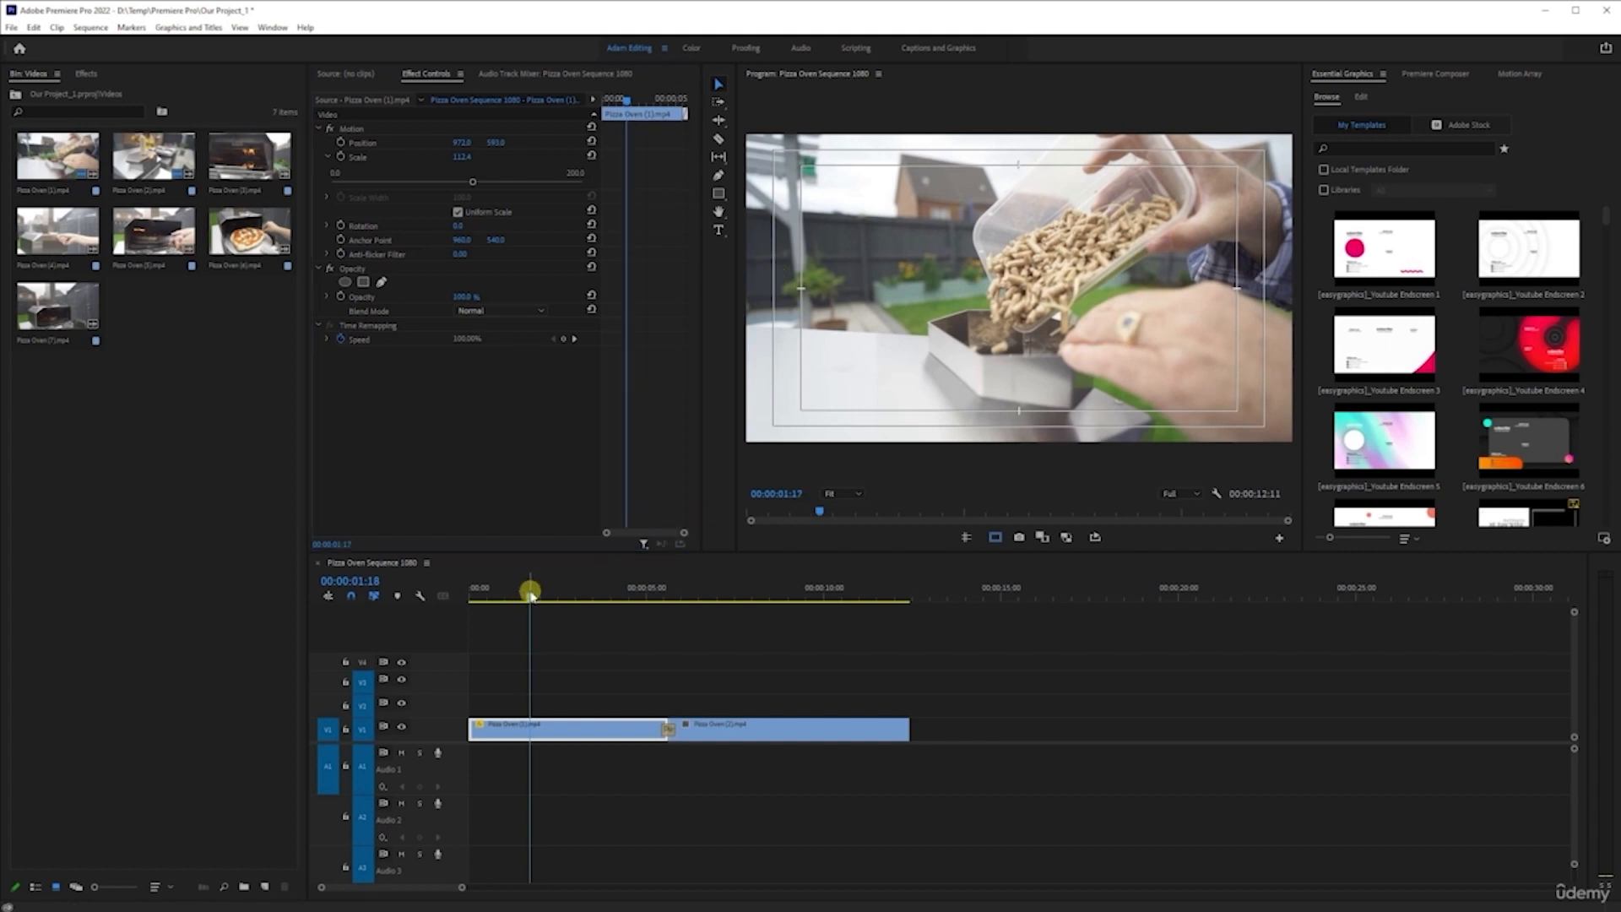
# Enlarge the first clip's scale to 114 with the playhead at the sequence start, and hide the safe margins
pyautogui.moveTo(527, 599); pyautogui.dragTo(473, 596)
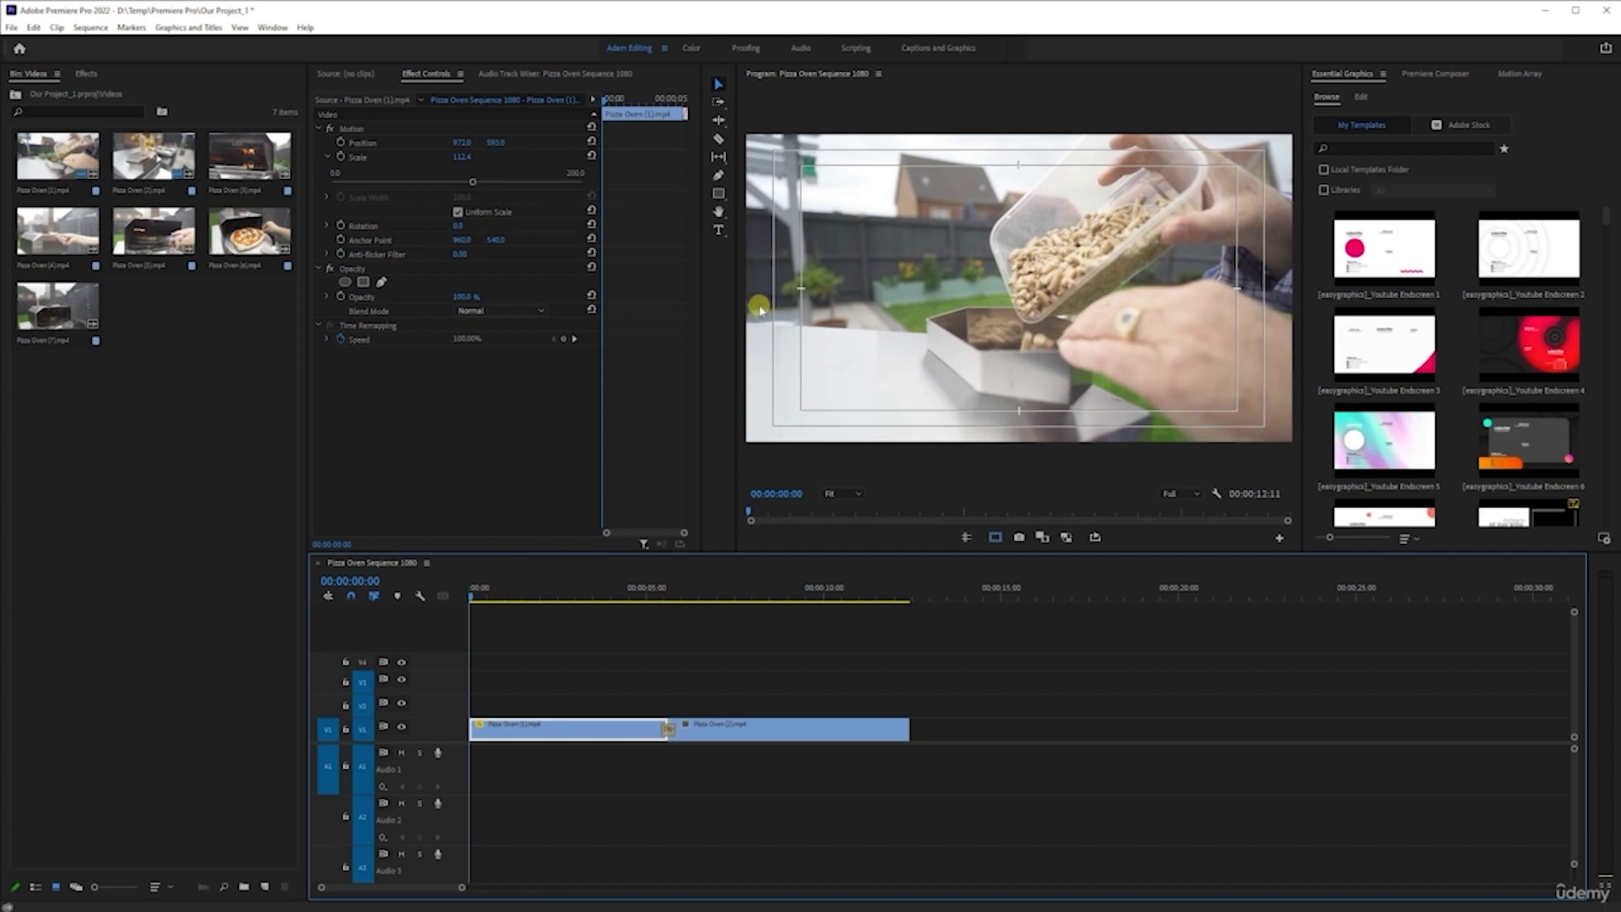
pyautogui.click(328, 157)
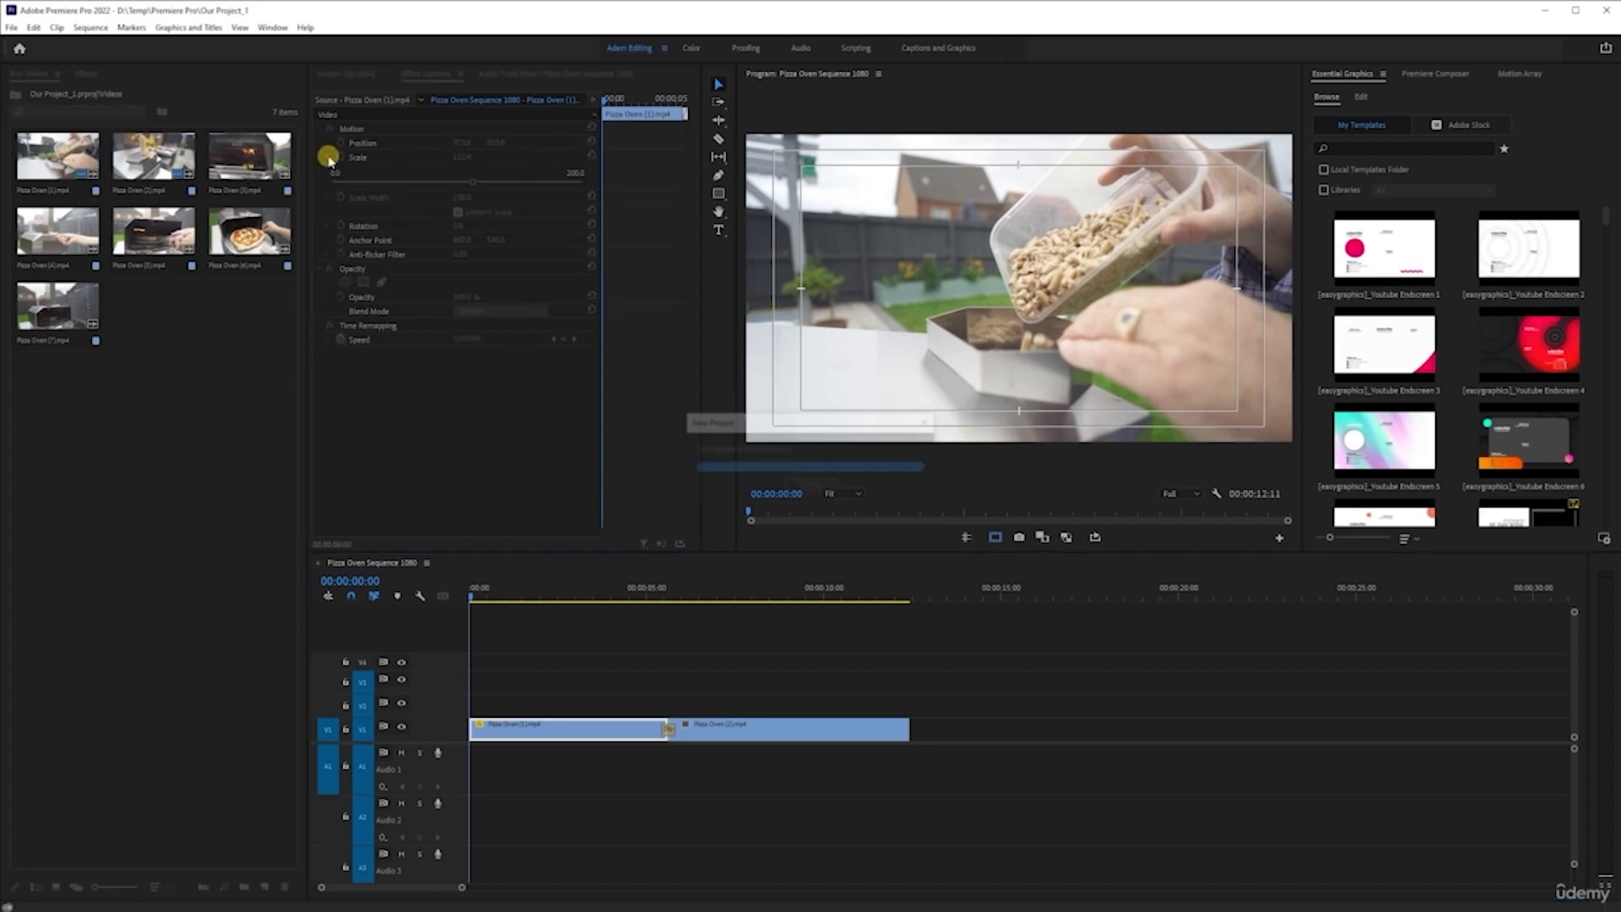
pyautogui.click(328, 157)
pyautogui.moveTo(468, 184); pyautogui.dragTo(474, 182)
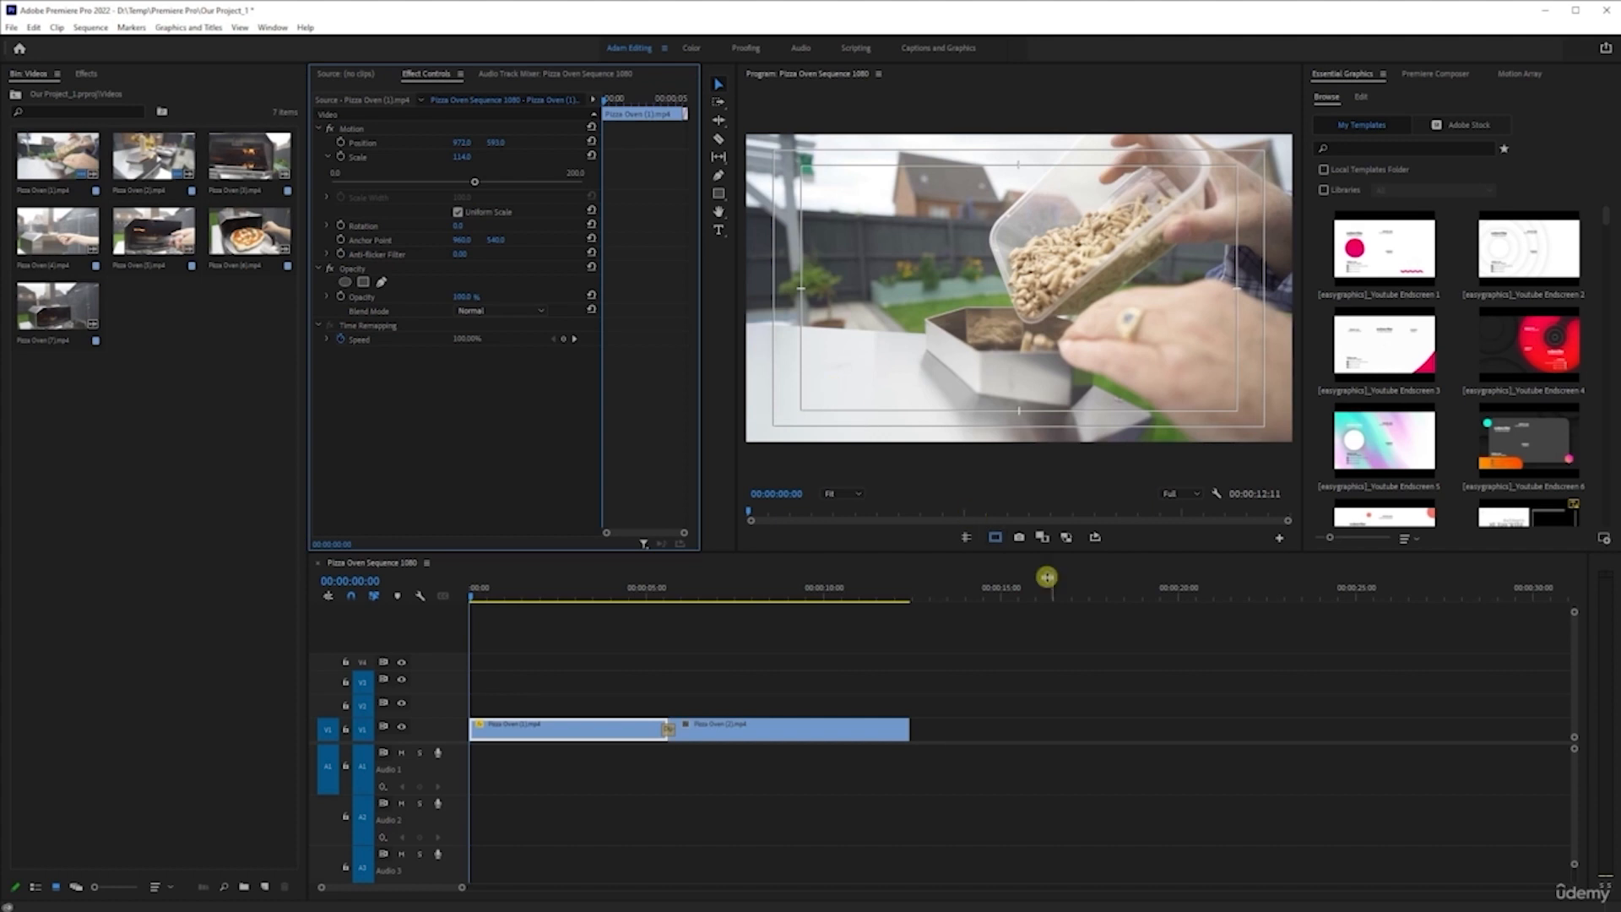
pyautogui.click(994, 538)
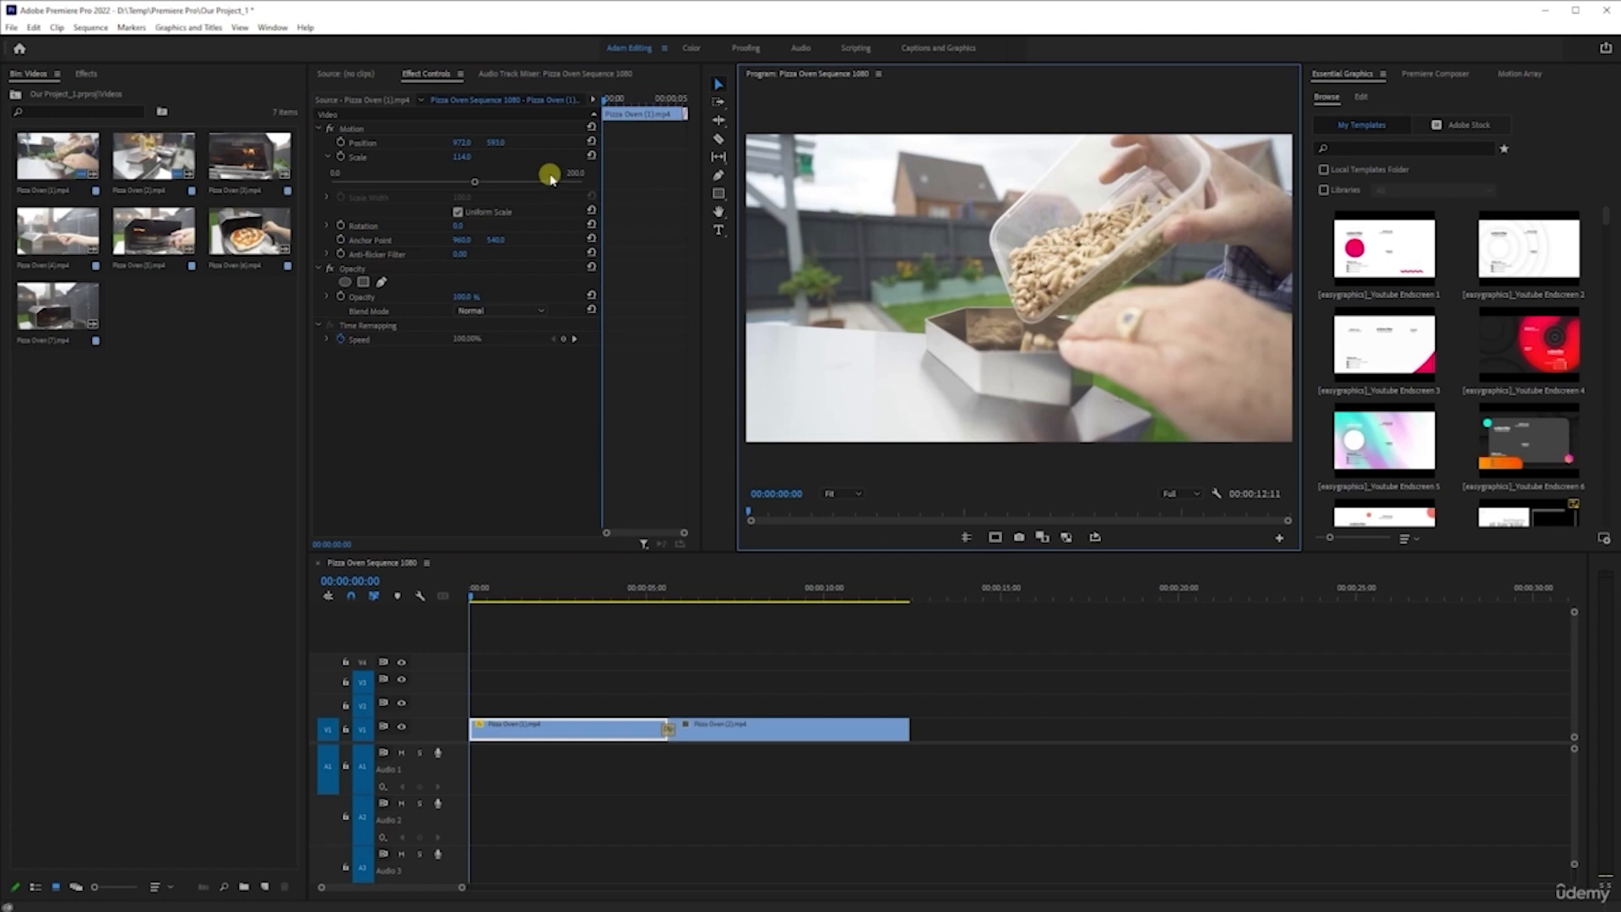
# Try shifting the first clip vertically and horizontally through its position values, undoing both changes
pyautogui.moveTo(495, 142); pyautogui.dragTo(584, 157)
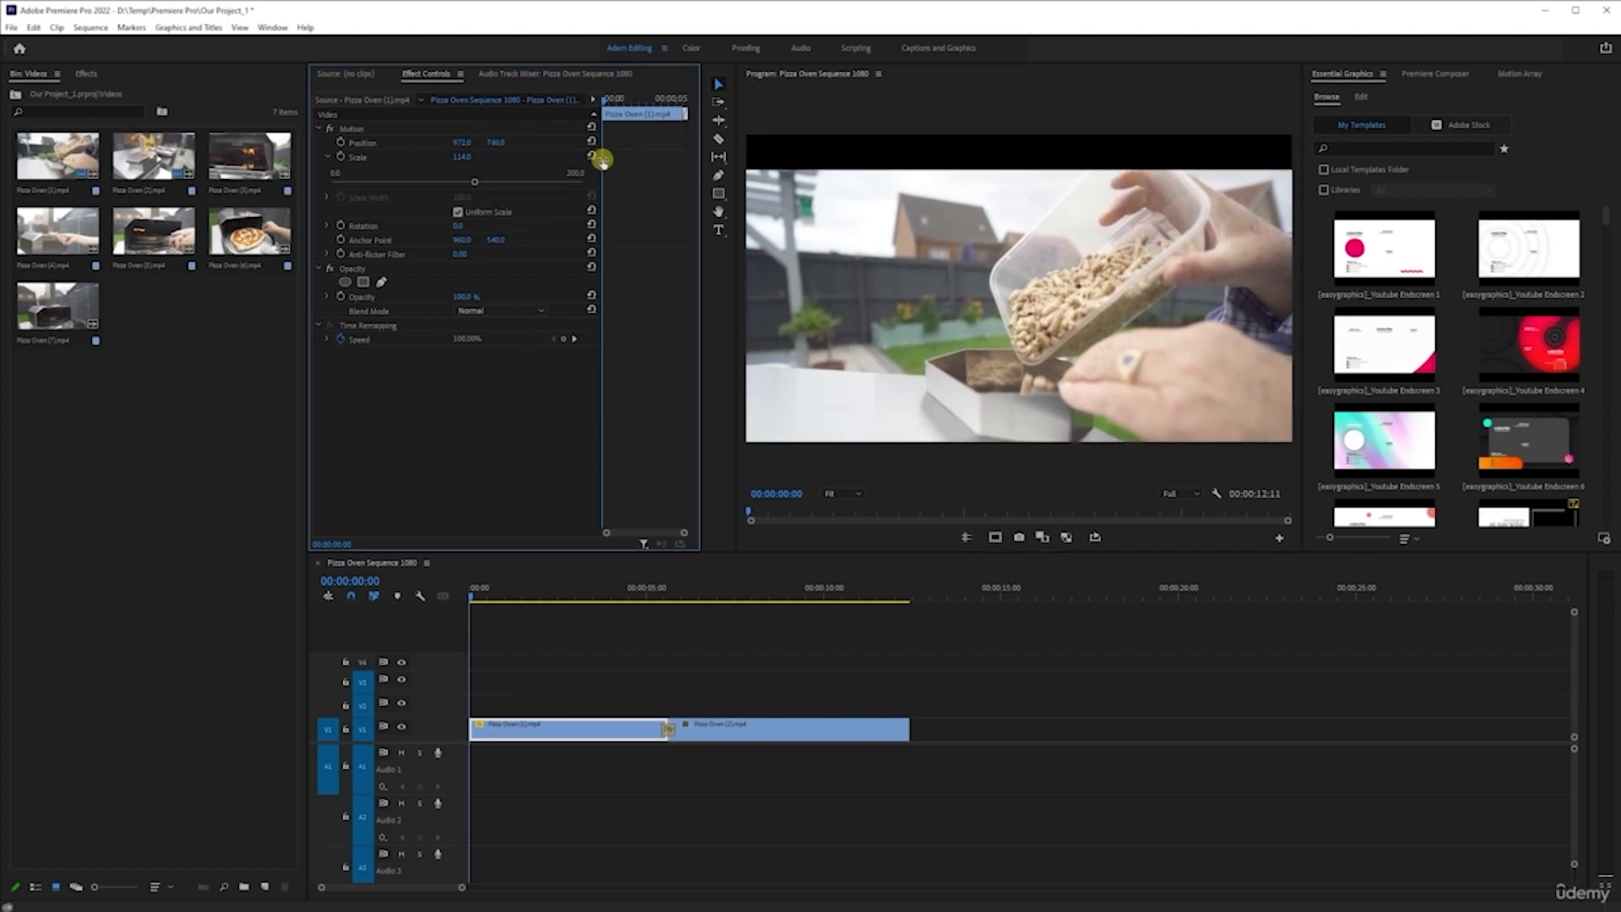
pyautogui.moveTo(459, 140); pyautogui.dragTo(199, 137)
pyautogui.hotkey('ctrl', 'z')
pyautogui.hotkey('ctrl', 'z')
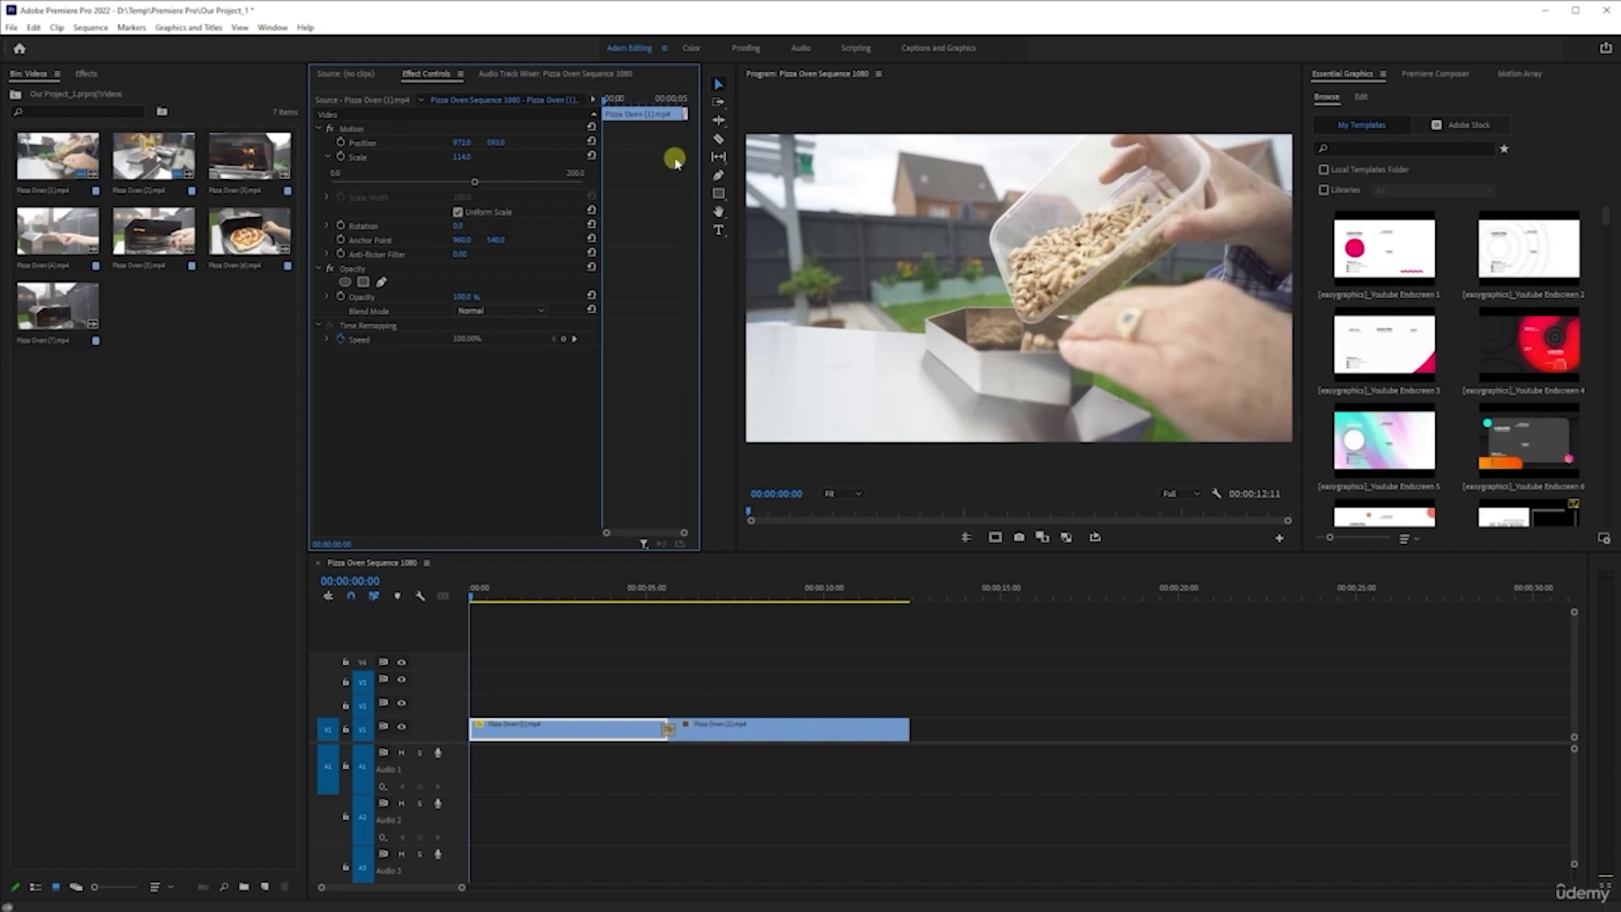
# Compare the first clip with its Motion effect off and on, and select Motion to inspect the clip's bounding box in a maximized preview
pyautogui.click(1060, 258)
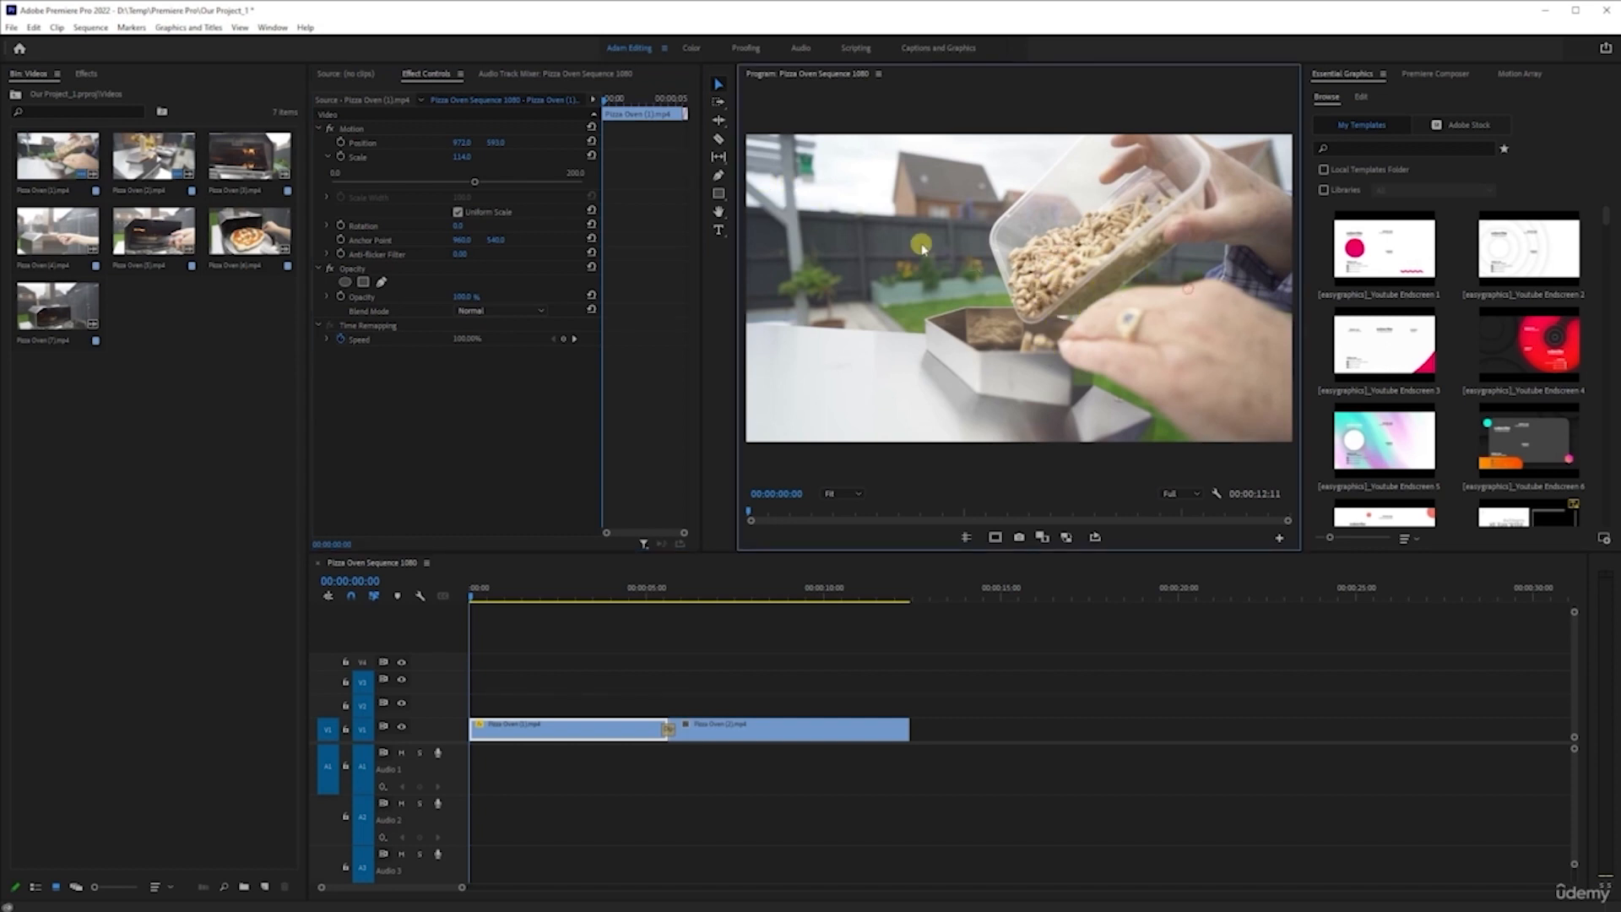
pyautogui.click(329, 129)
pyautogui.click(329, 129)
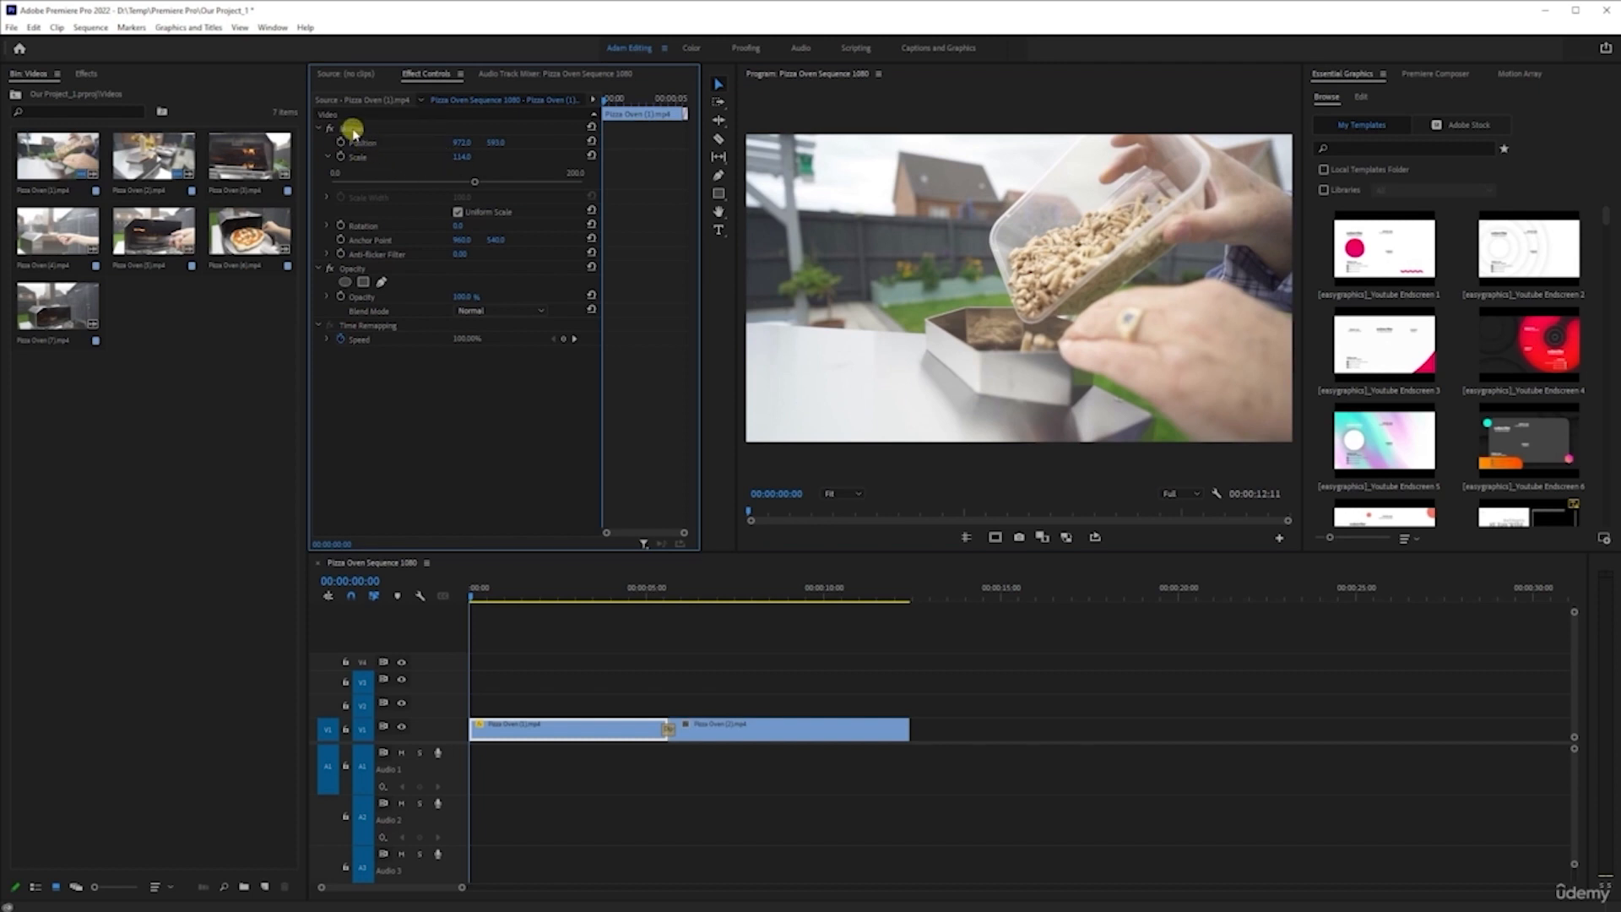
pyautogui.click(353, 130)
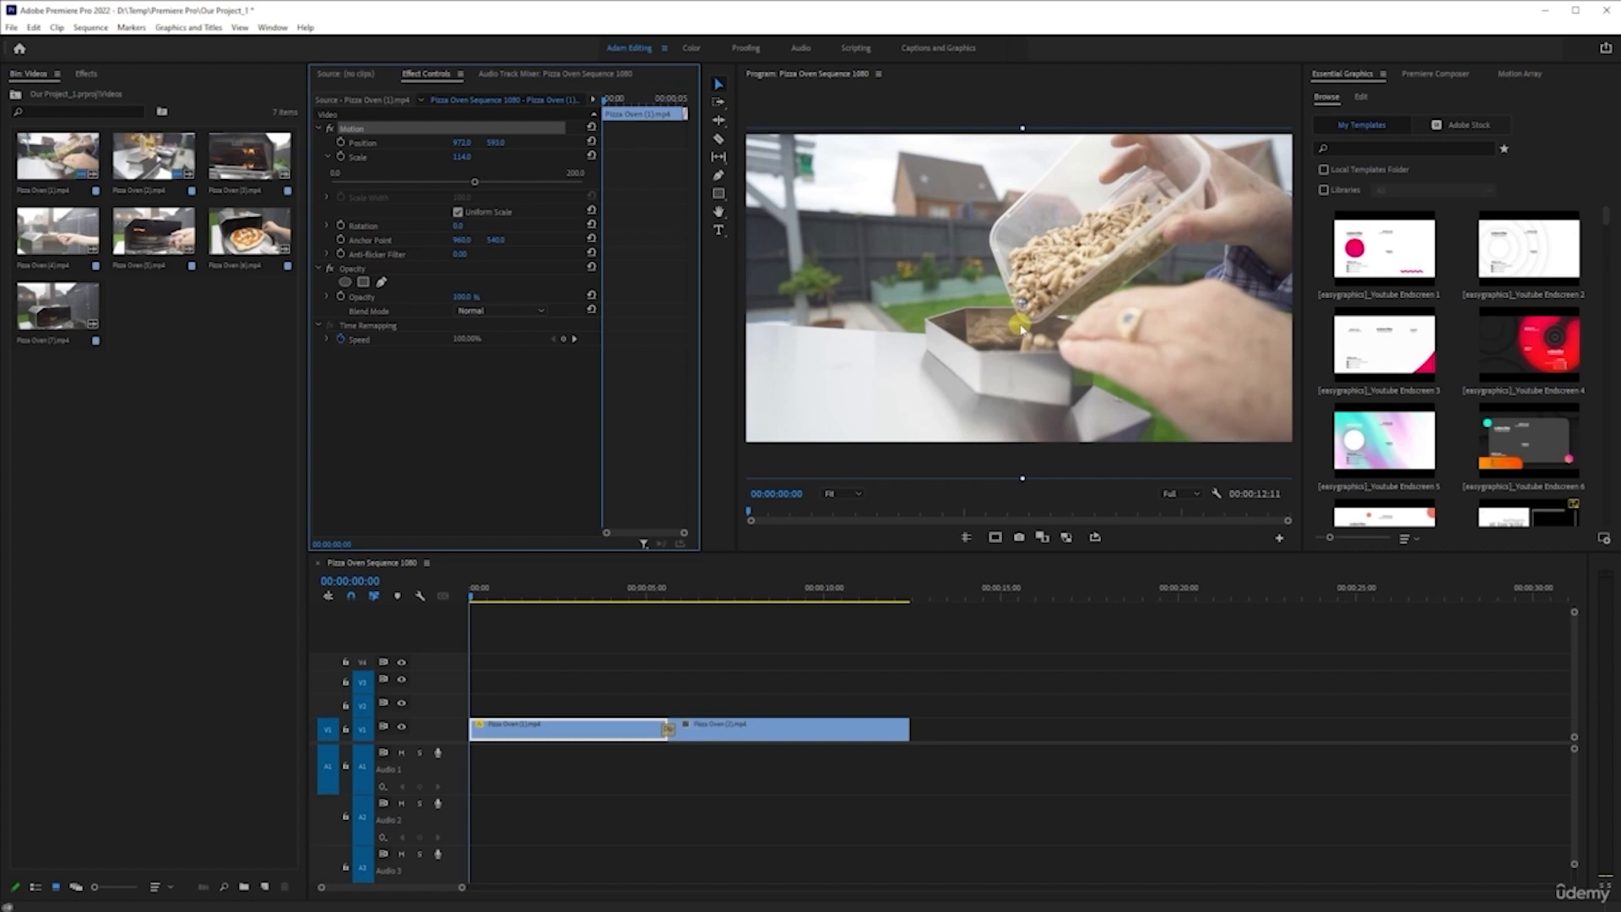
pyautogui.press('`')
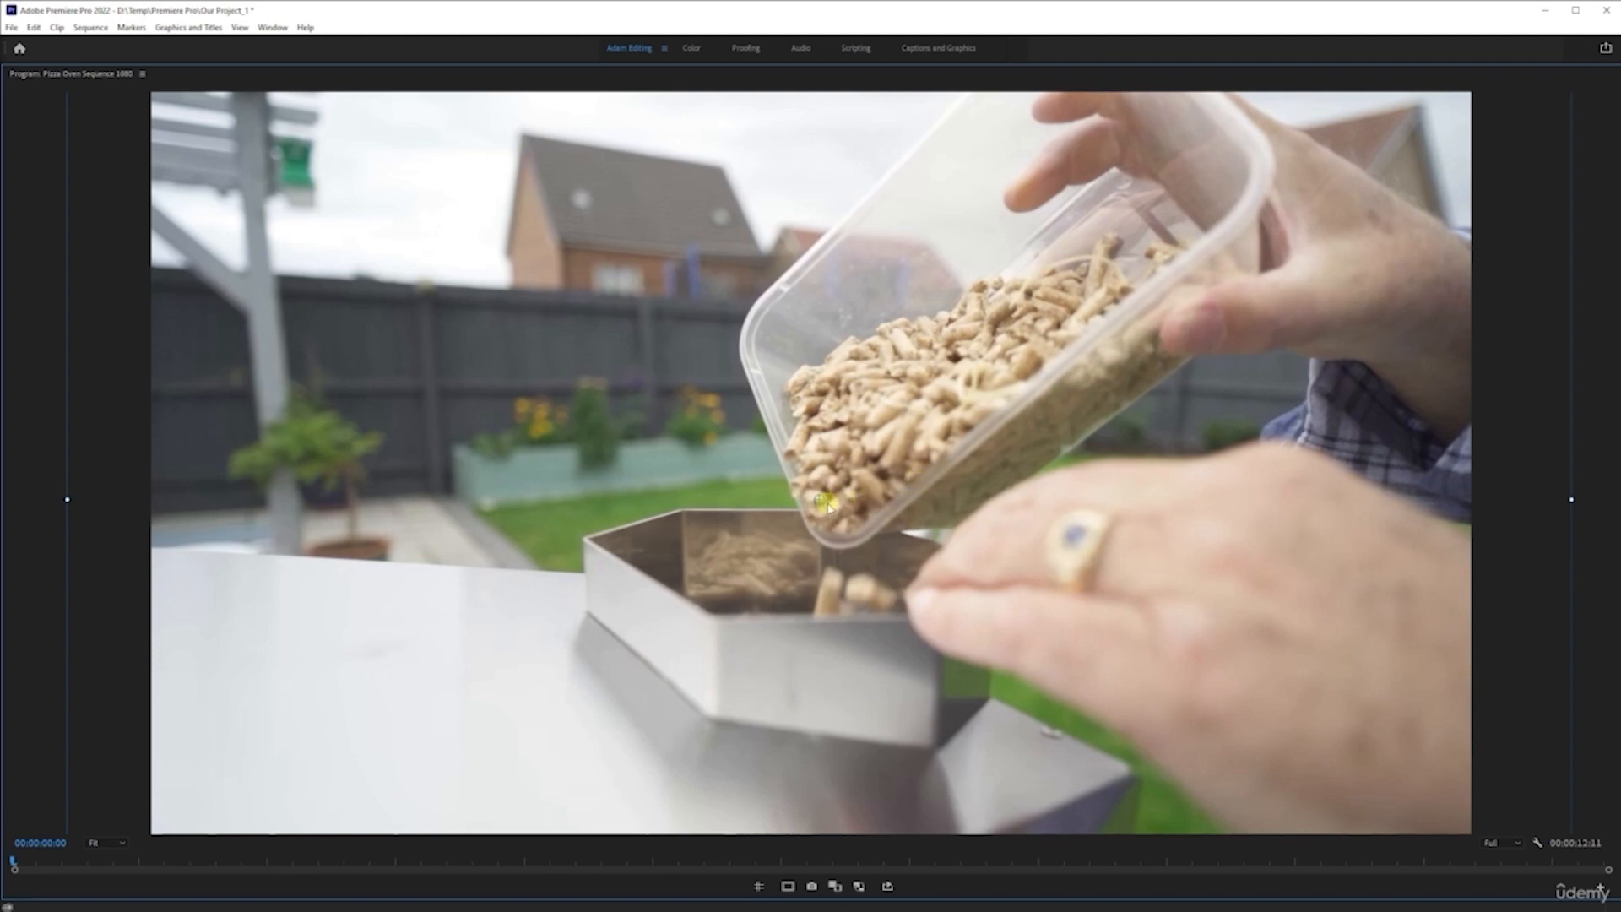
pyautogui.press('`')
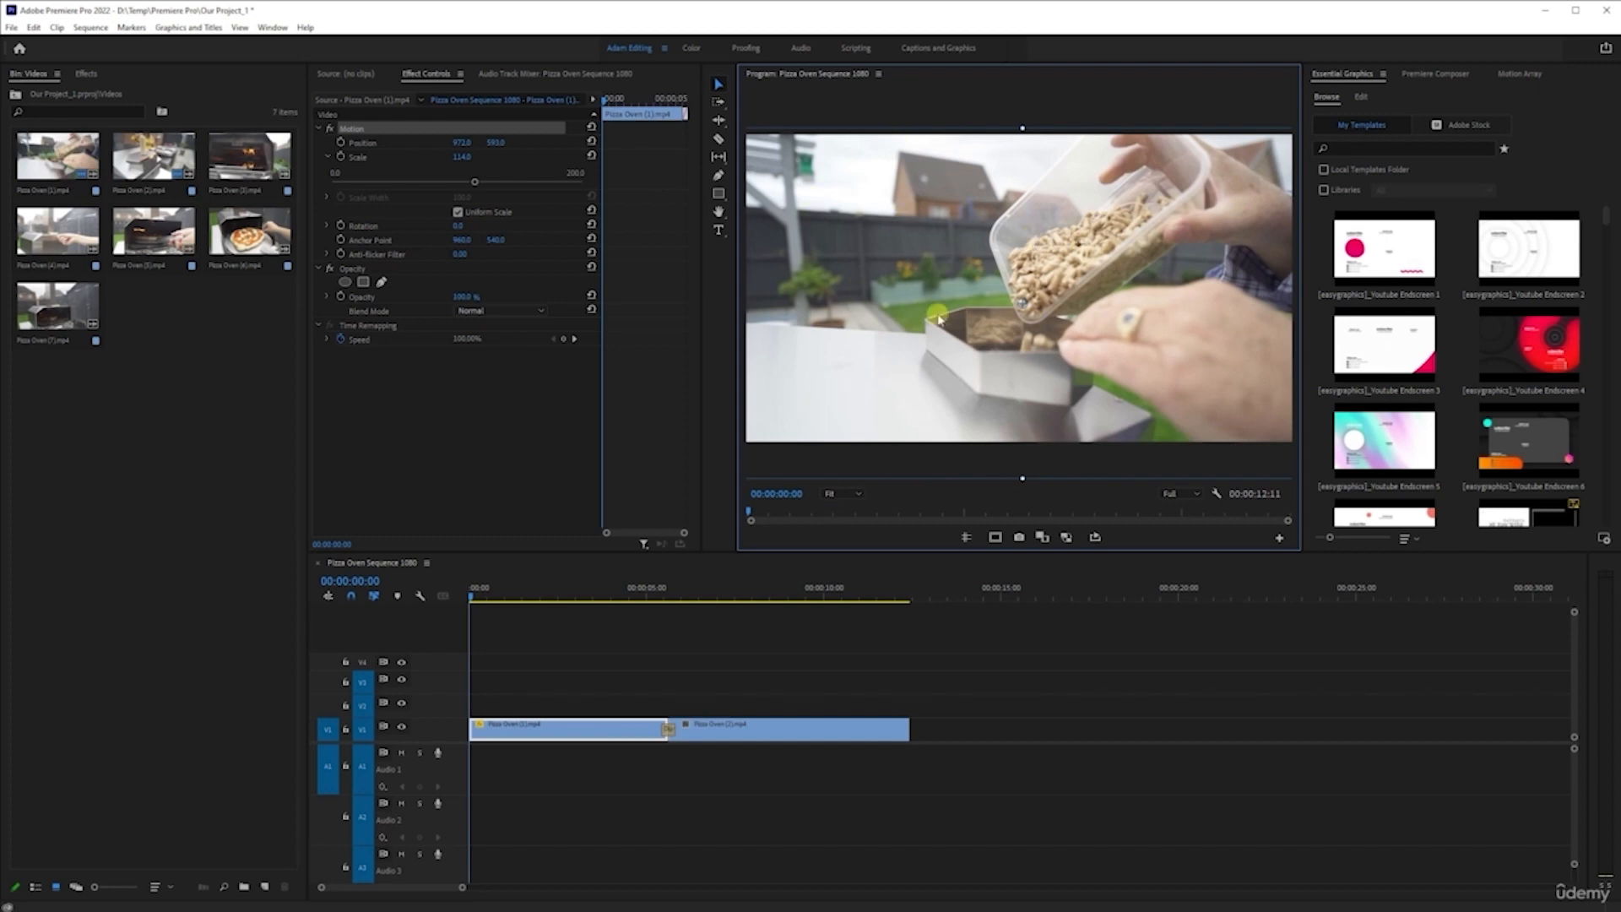
# Try moving the first clip around directly in the program preview, and return it to its previous position
pyautogui.moveTo(940, 321)
pyautogui.mouseDown()
pyautogui.moveTo(847, 263)
pyautogui.moveTo(1040, 386)
pyautogui.moveTo(1105, 361)
pyautogui.moveTo(1013, 293)
pyautogui.moveTo(854, 304)
pyautogui.moveTo(986, 353)
pyautogui.moveTo(724, 217)
pyautogui.moveTo(815, 262)
pyautogui.moveTo(844, 346)
pyautogui.moveTo(976, 317)
pyautogui.moveTo(932, 311)
pyautogui.moveTo(979, 300)
pyautogui.moveTo(967, 284)
pyautogui.moveTo(954, 346)
pyautogui.mouseUp()
pyautogui.moveTo(979, 284); pyautogui.dragTo(1019, 216)
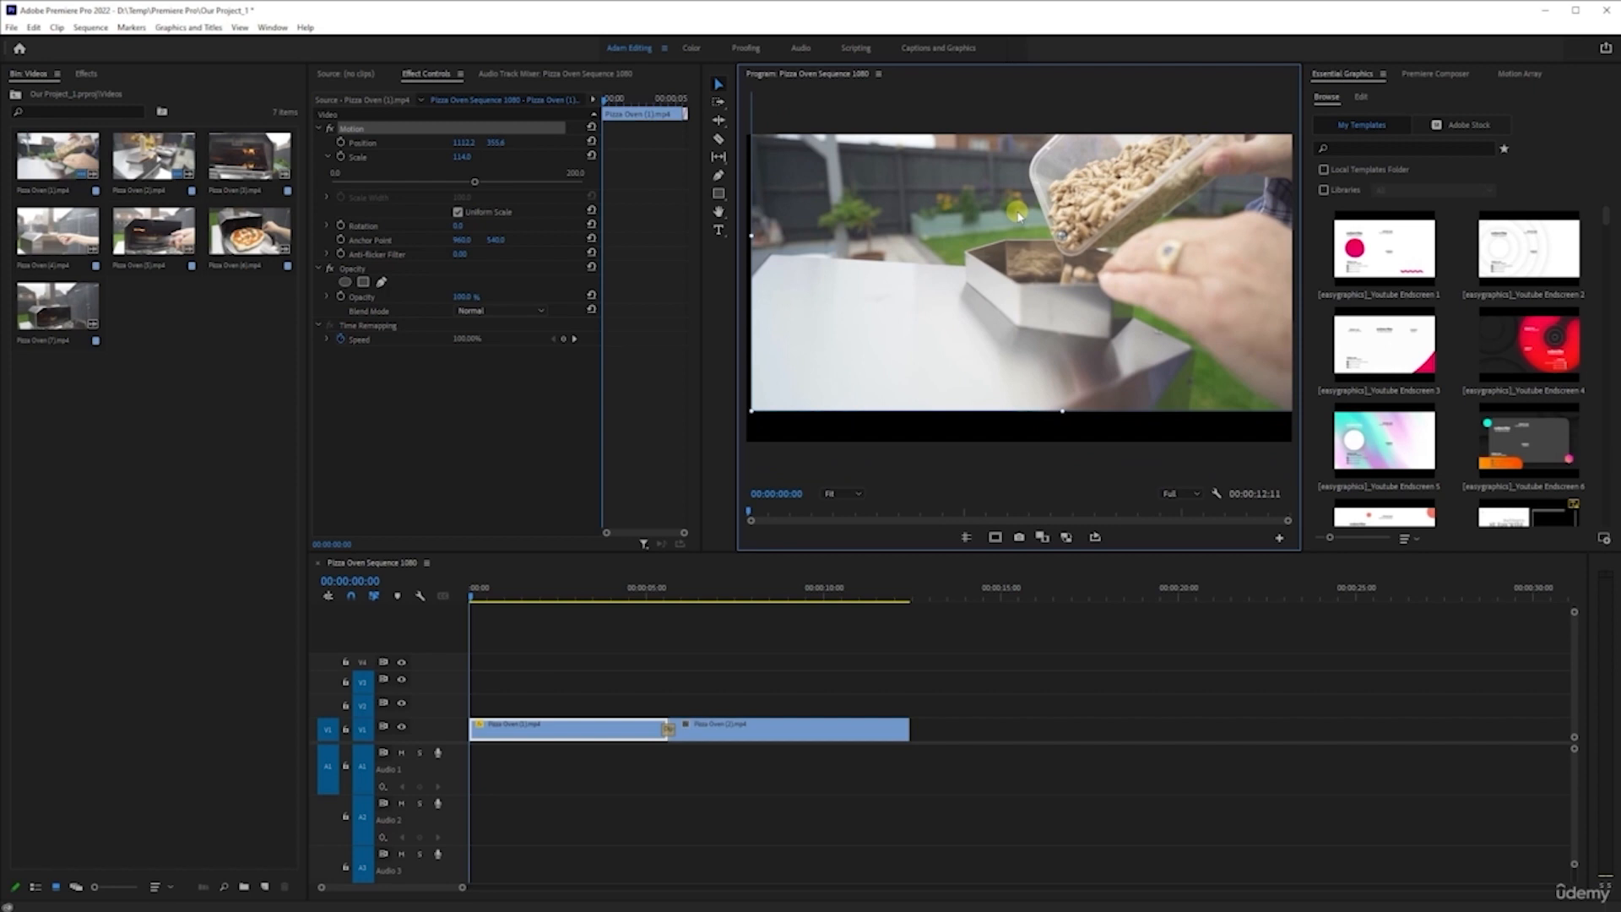
pyautogui.moveTo(1018, 216); pyautogui.dragTo(1078, 291)
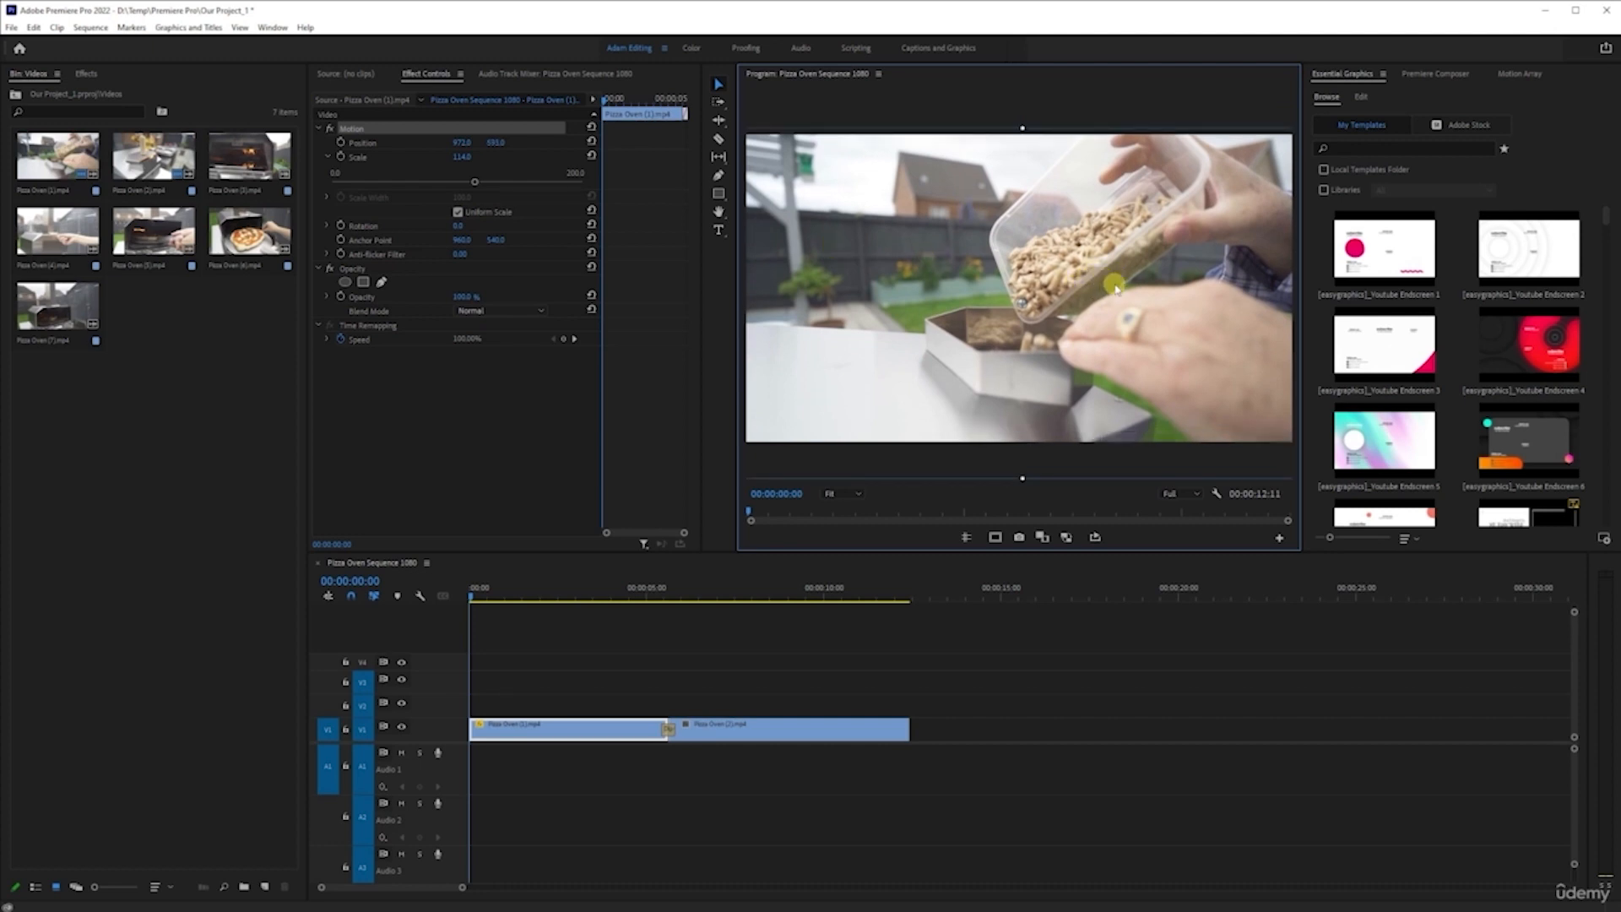
pyautogui.moveTo(1114, 287); pyautogui.dragTo(1040, 302)
# Rotate the first clip to about -2.0° and show the safe margins, undoing a trial vertical shift
pyautogui.click(457, 227)
pyautogui.moveTo(466, 228)
pyautogui.mouseDown()
pyautogui.moveTo(506, 226)
pyautogui.moveTo(444, 237)
pyautogui.moveTo(482, 231)
pyautogui.moveTo(461, 228)
pyautogui.mouseUp()
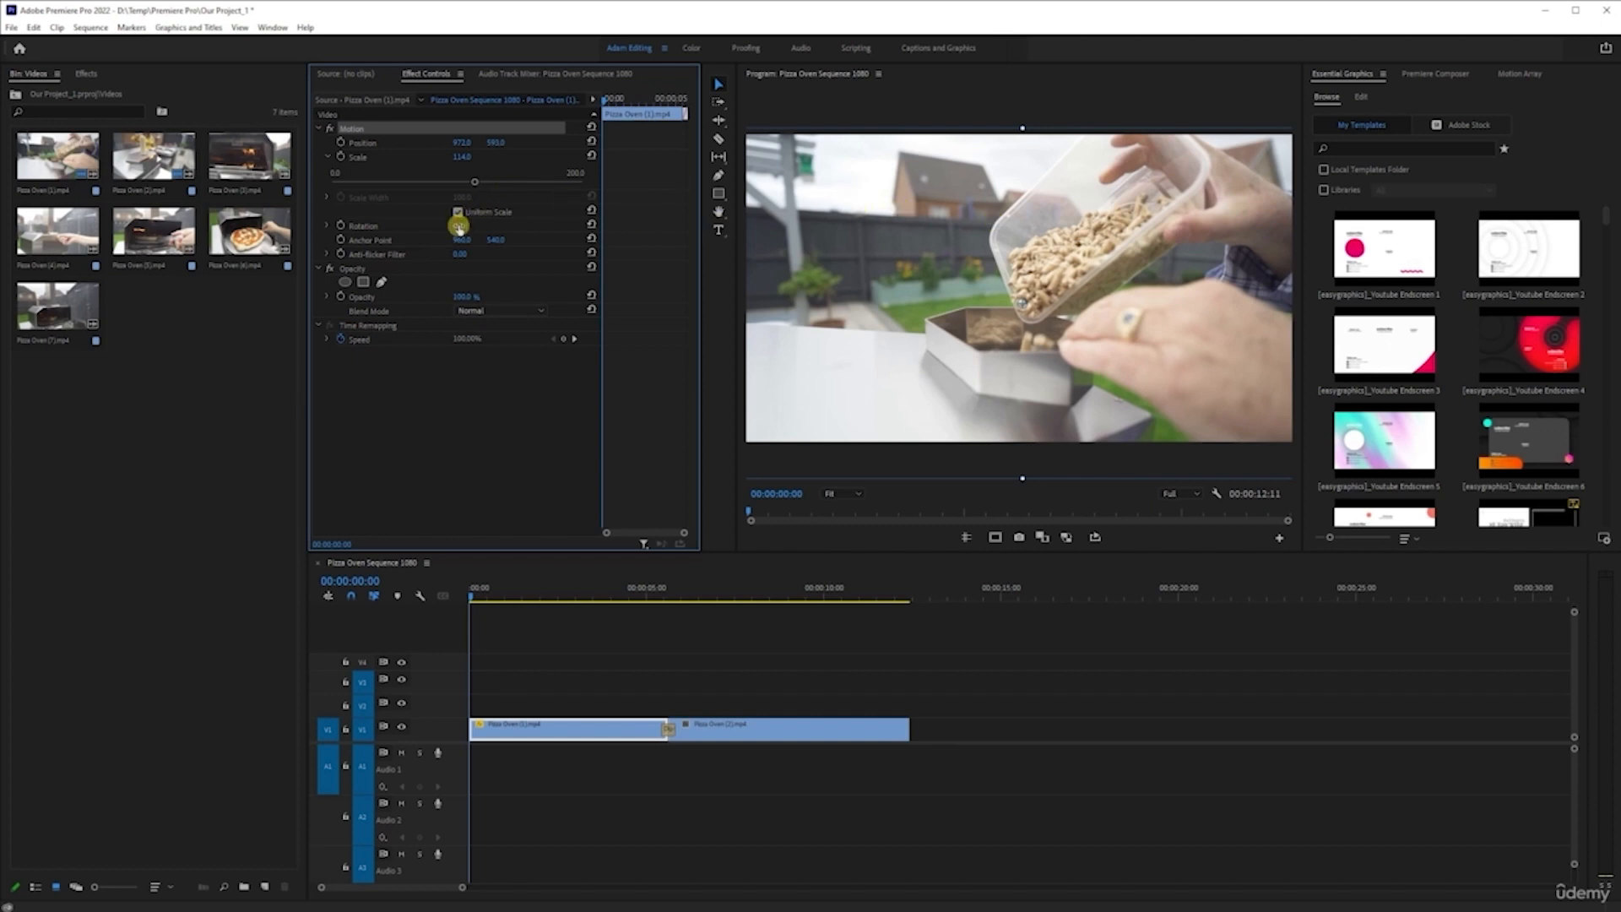
pyautogui.moveTo(445, 226); pyautogui.dragTo(434, 225)
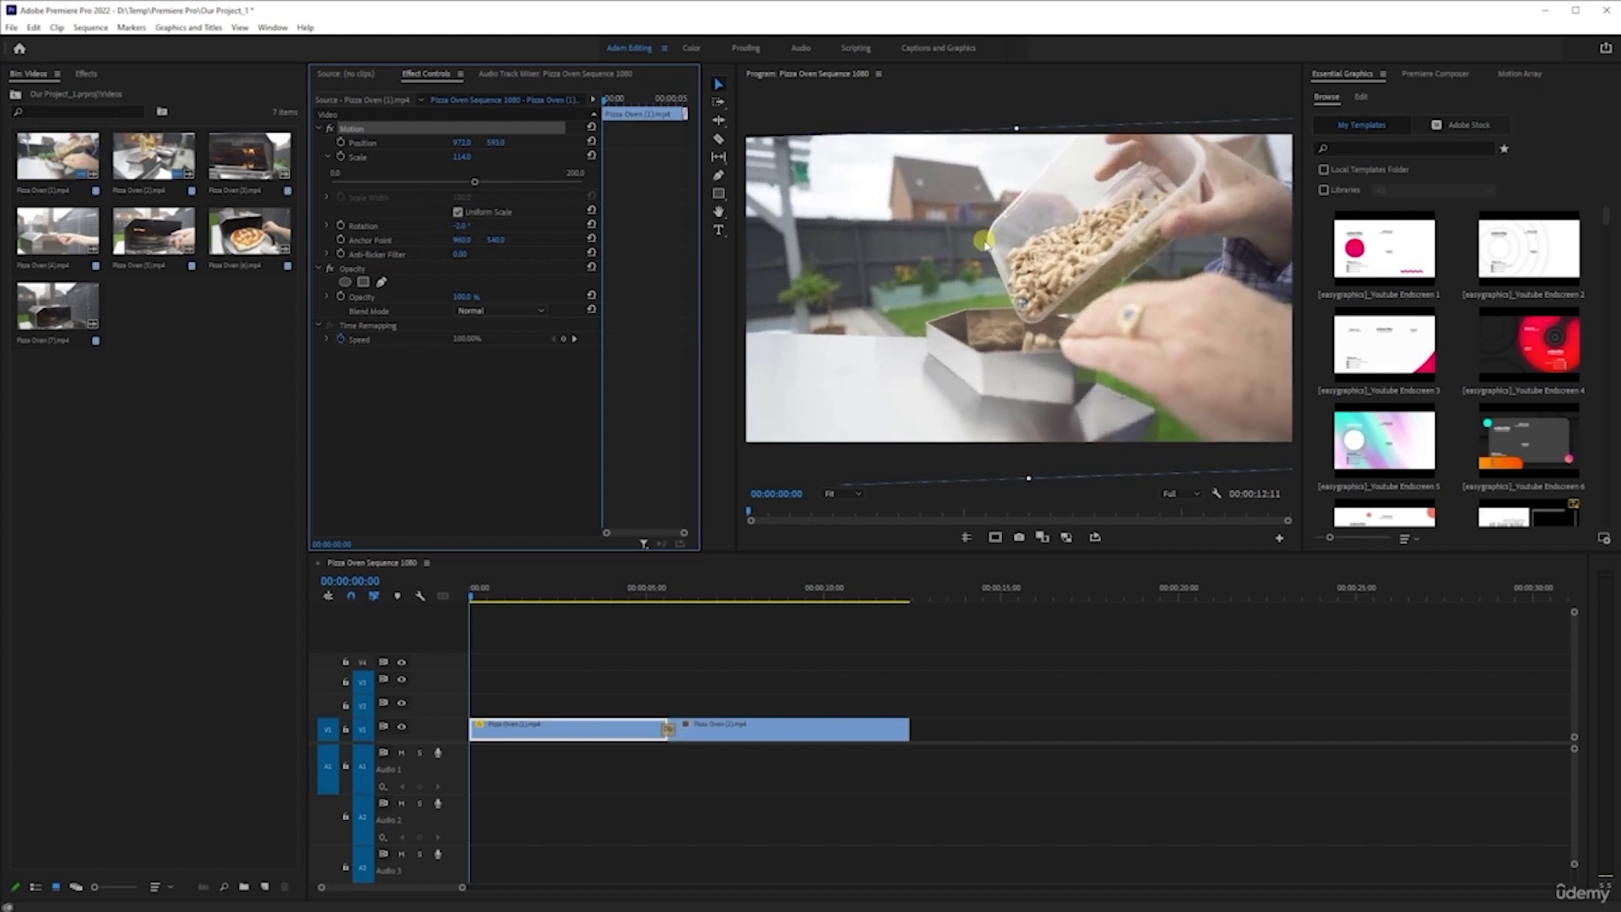
pyautogui.click(994, 537)
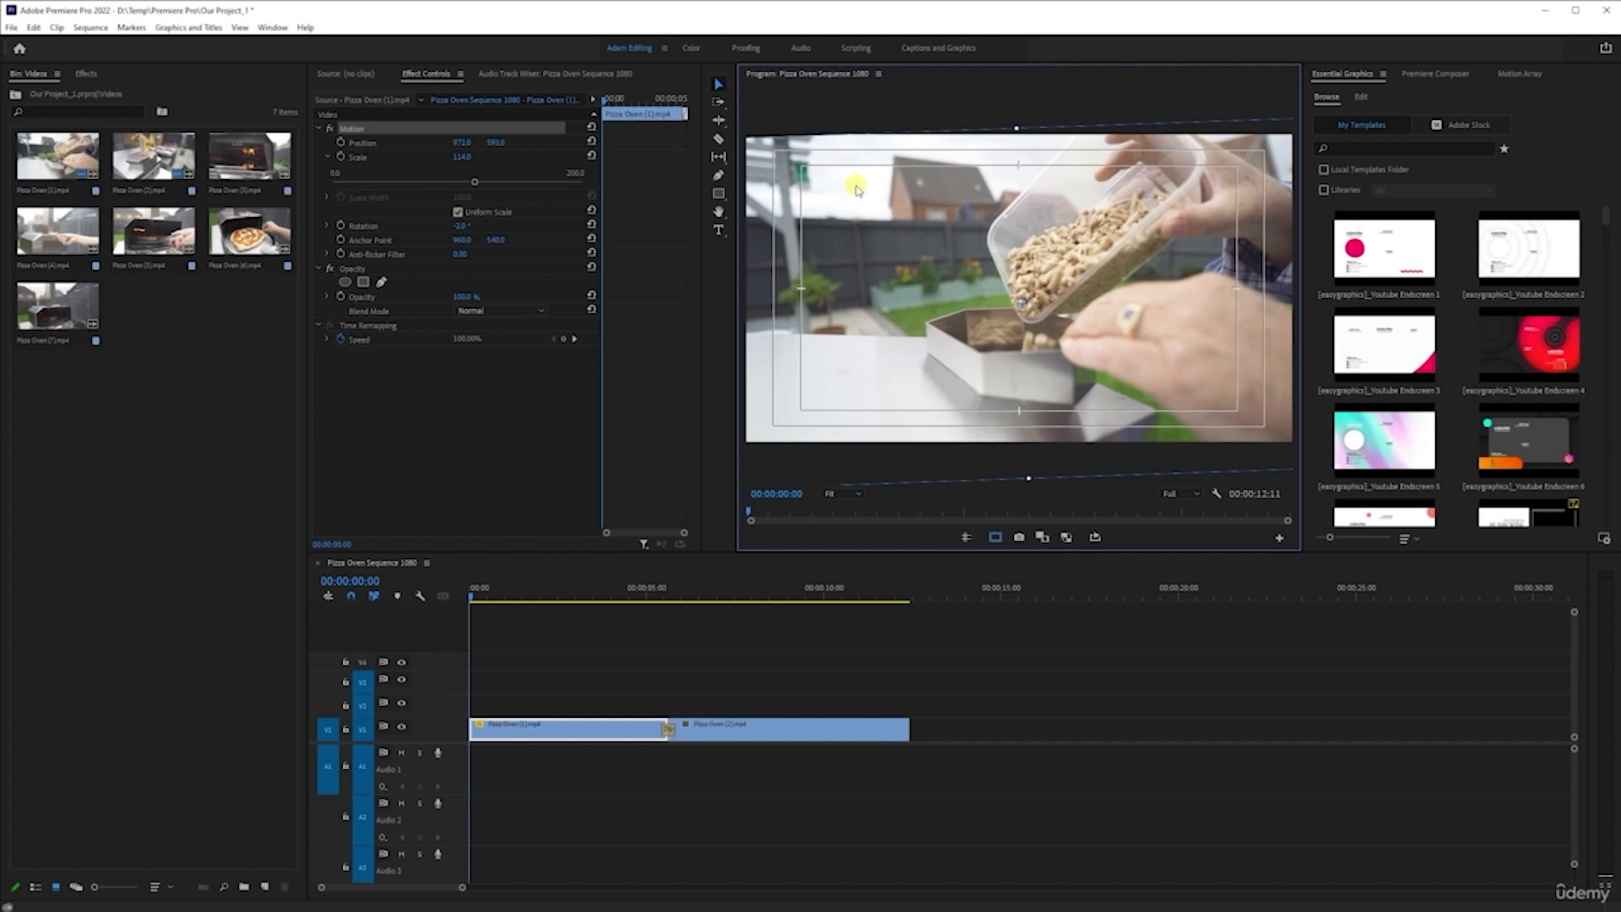
pyautogui.moveTo(496, 143); pyautogui.dragTo(361, 135)
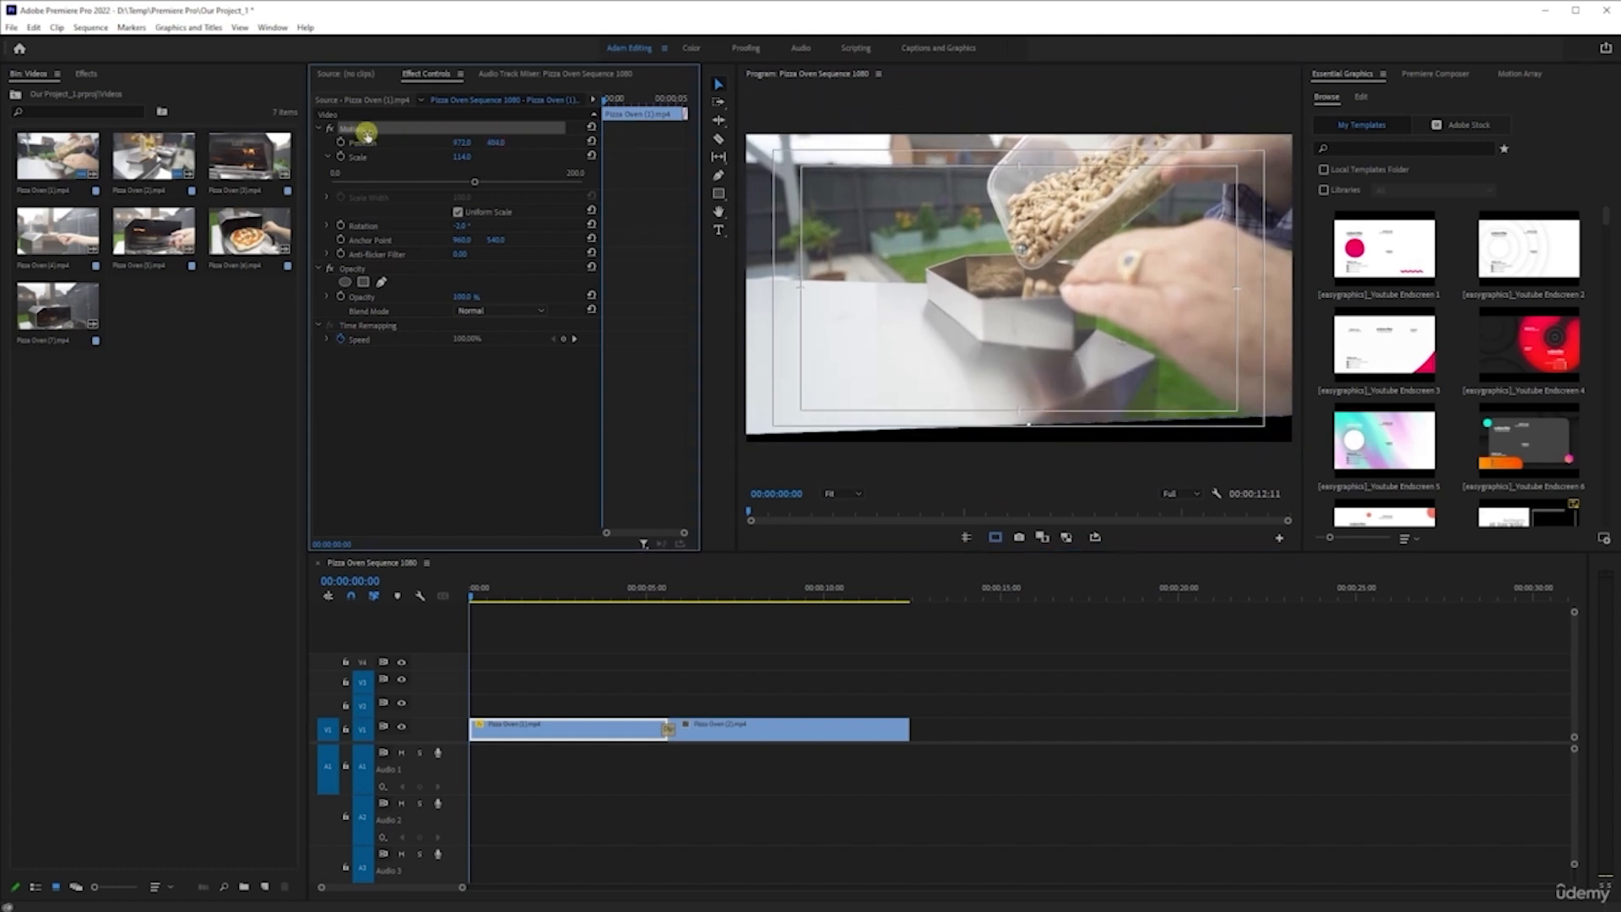
pyautogui.hotkey('ctrl', 'z')
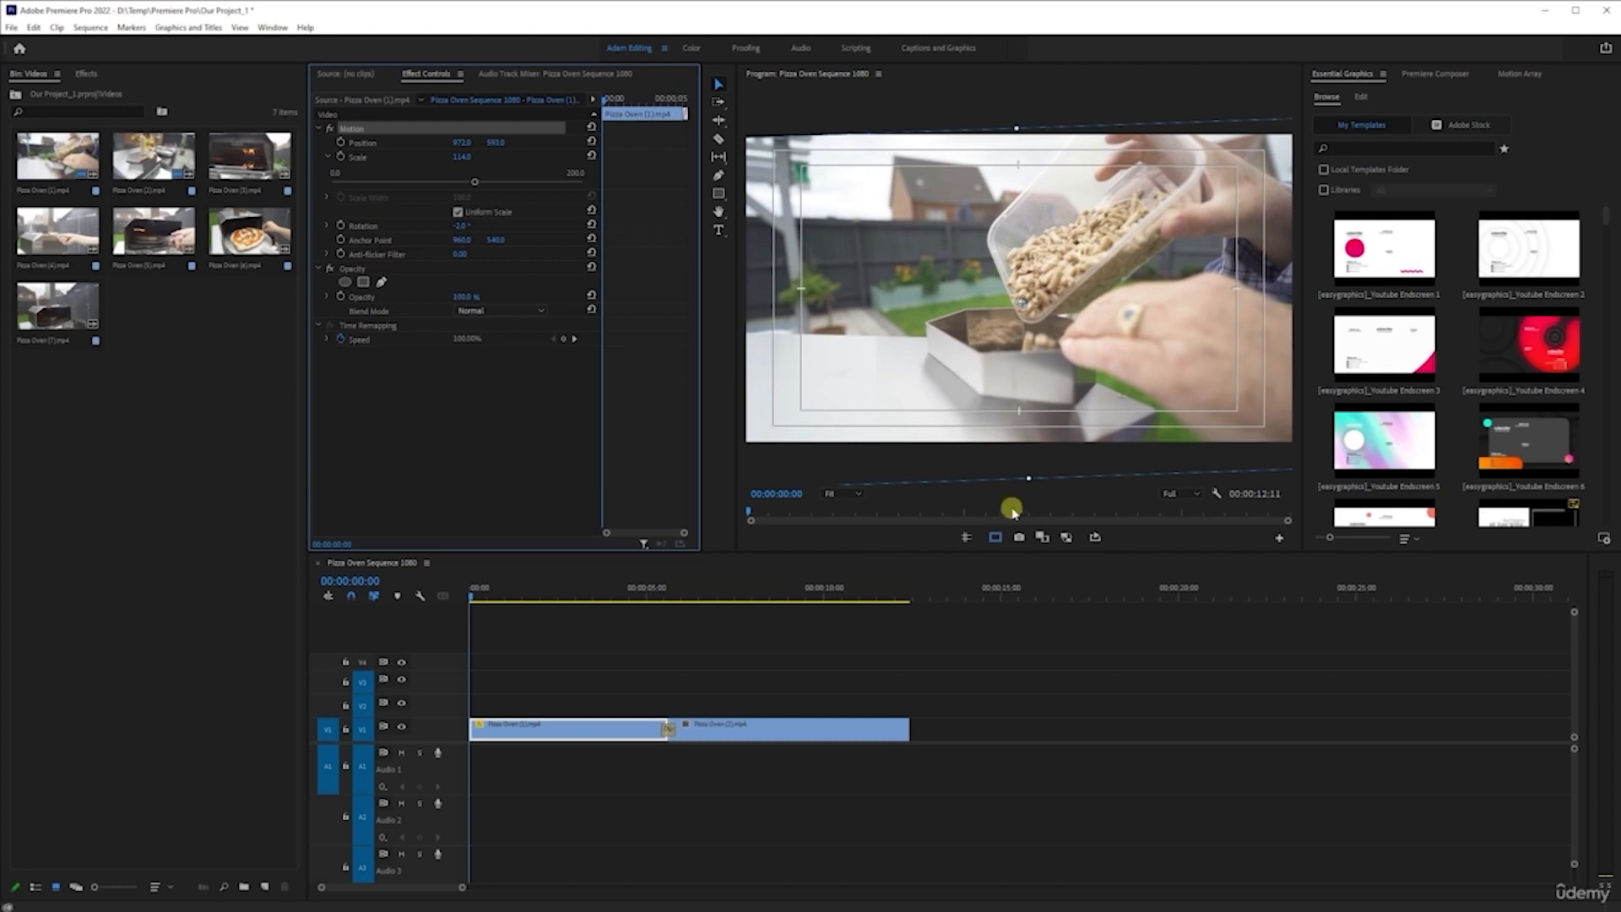
# Show guides in the program preview, raise the horizontal guide to the fence line, and rotate the first clip to -3.0°
pyautogui.click(968, 537)
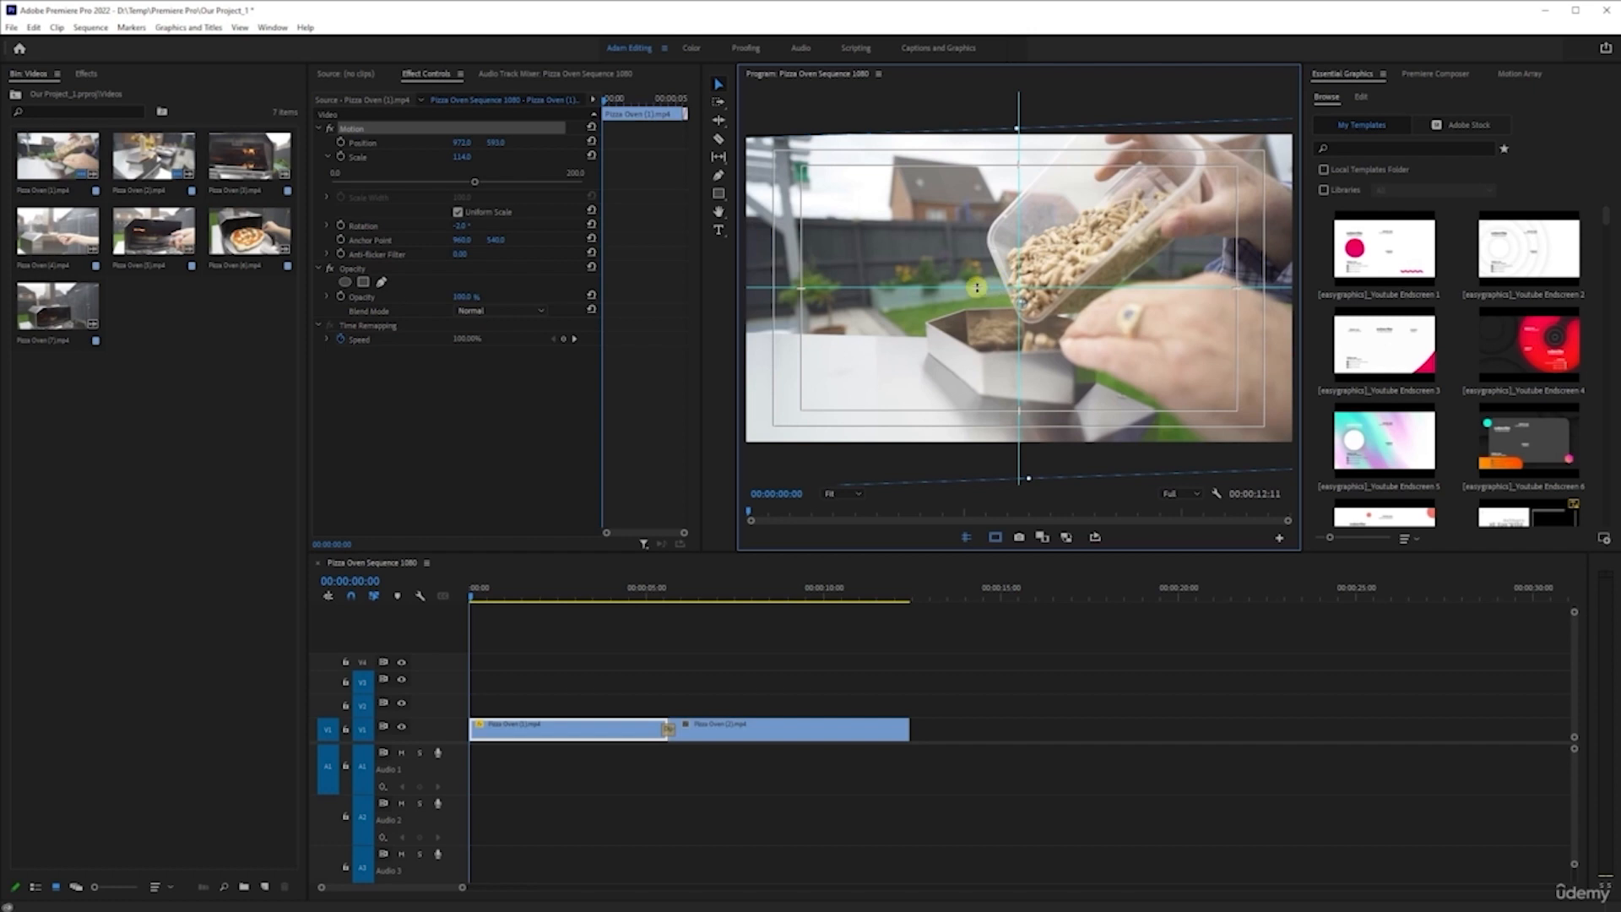
pyautogui.moveTo(905, 288); pyautogui.dragTo(918, 216)
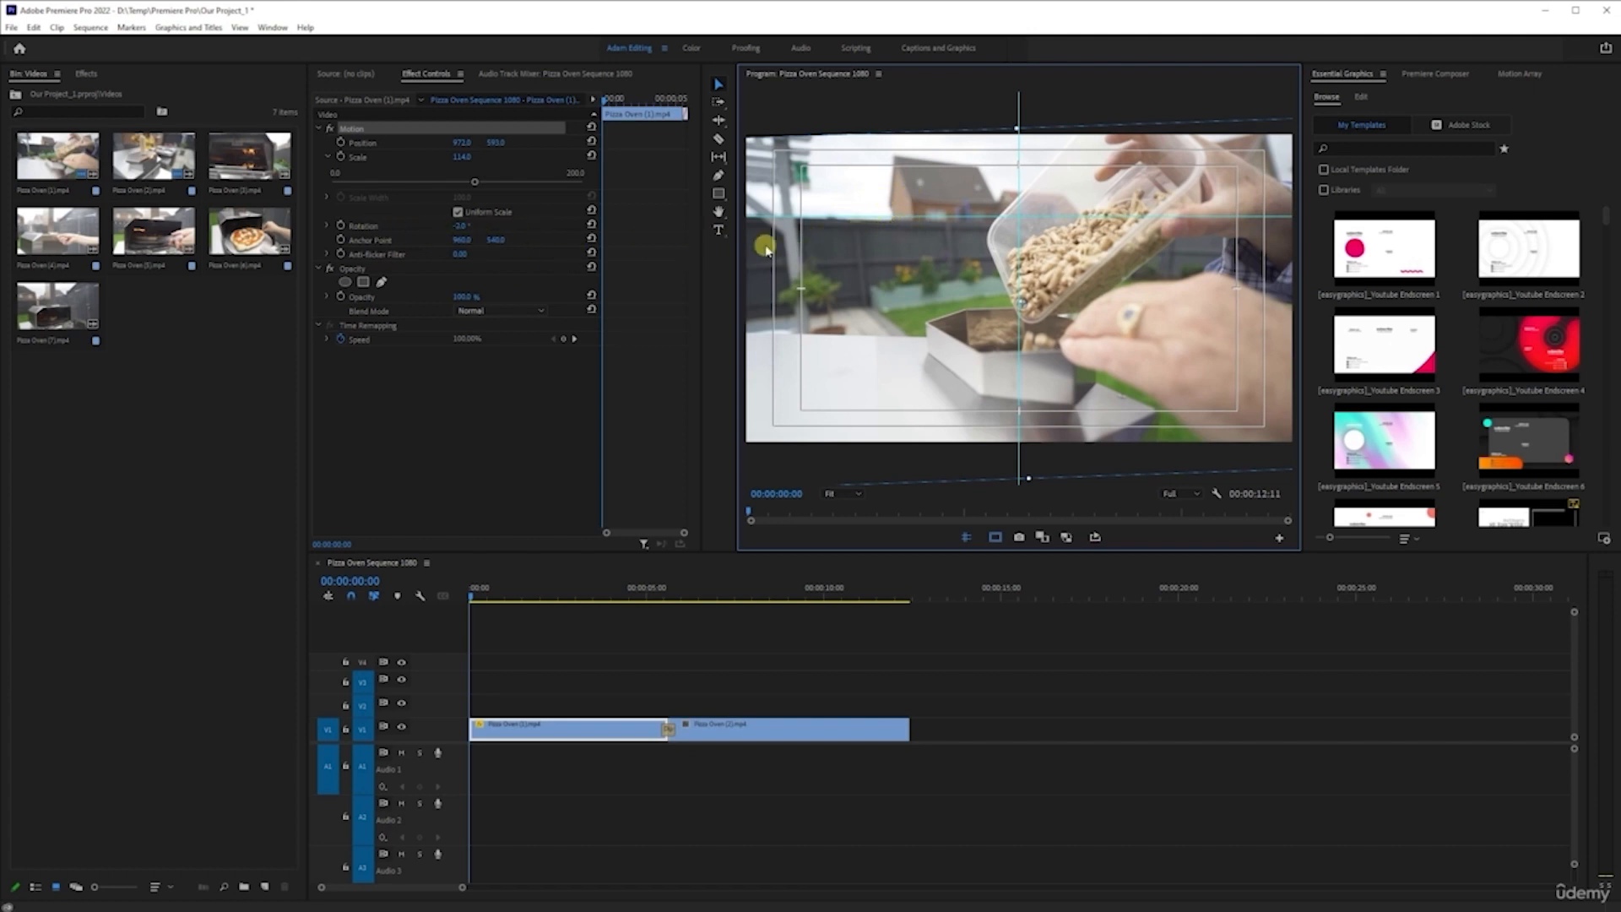
pyautogui.click(463, 229)
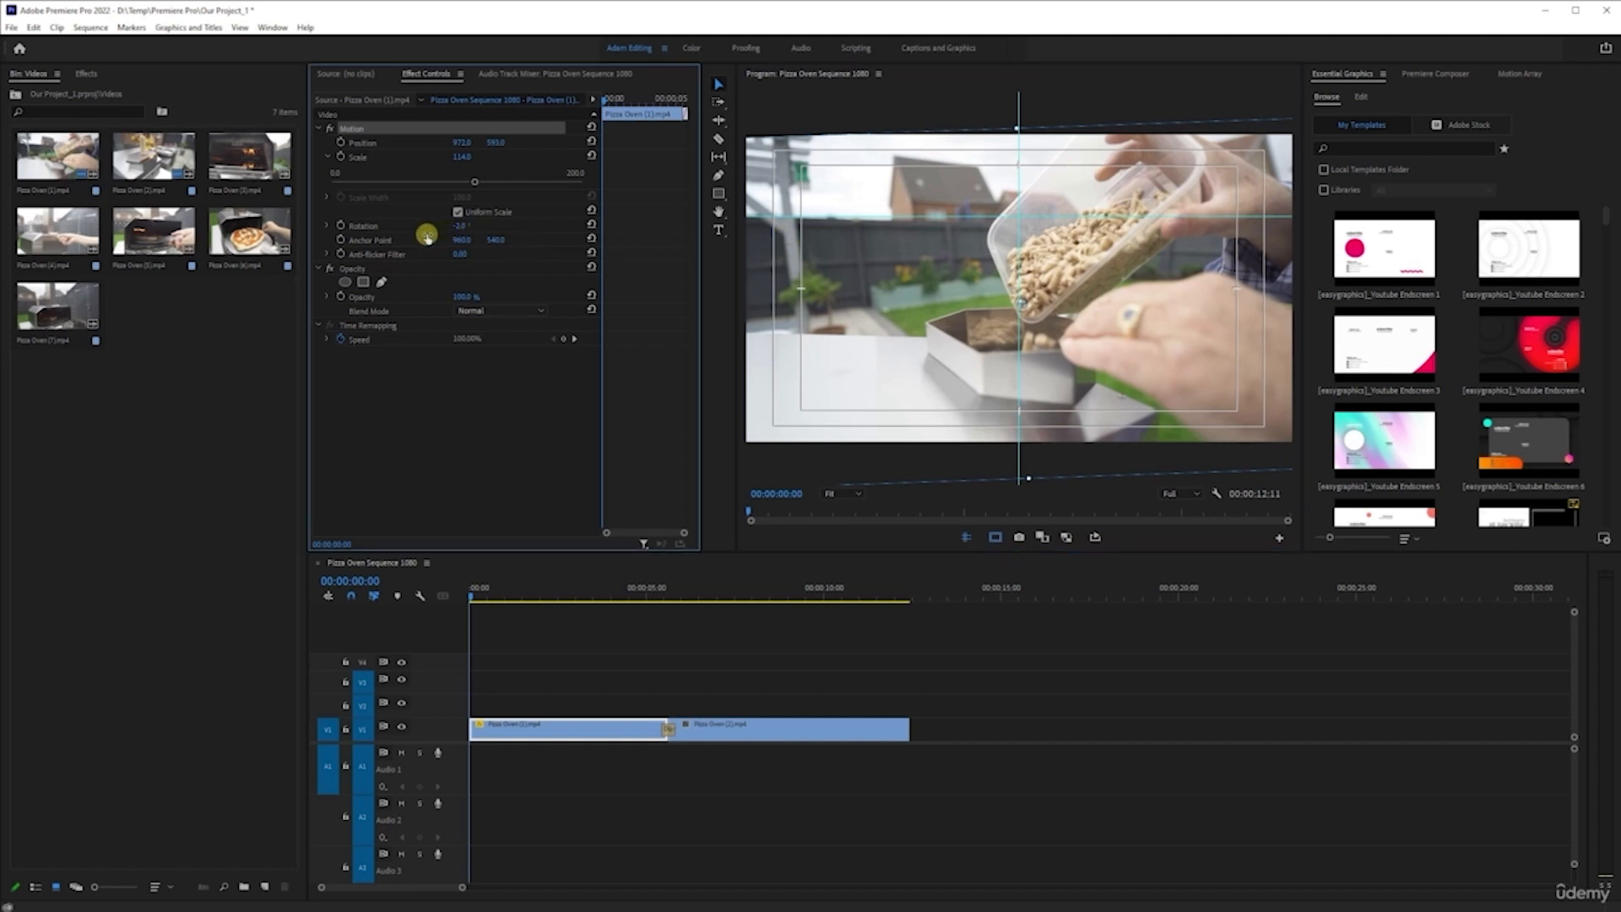
pyautogui.moveTo(406, 240); pyautogui.dragTo(397, 241)
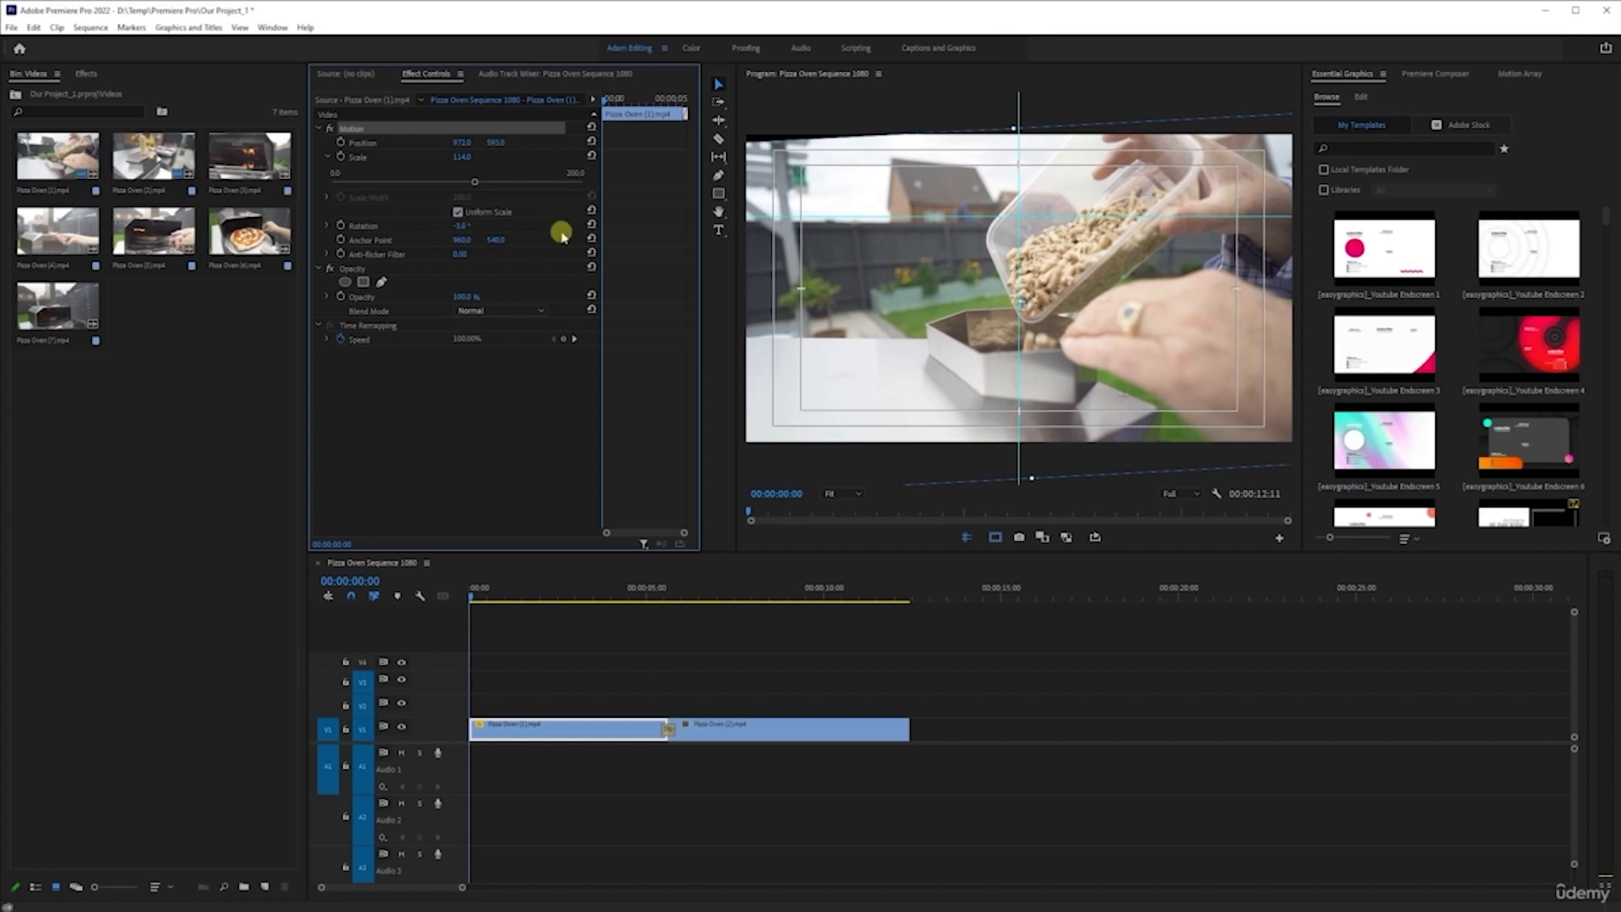
pyautogui.moveTo(989, 217); pyautogui.dragTo(984, 221)
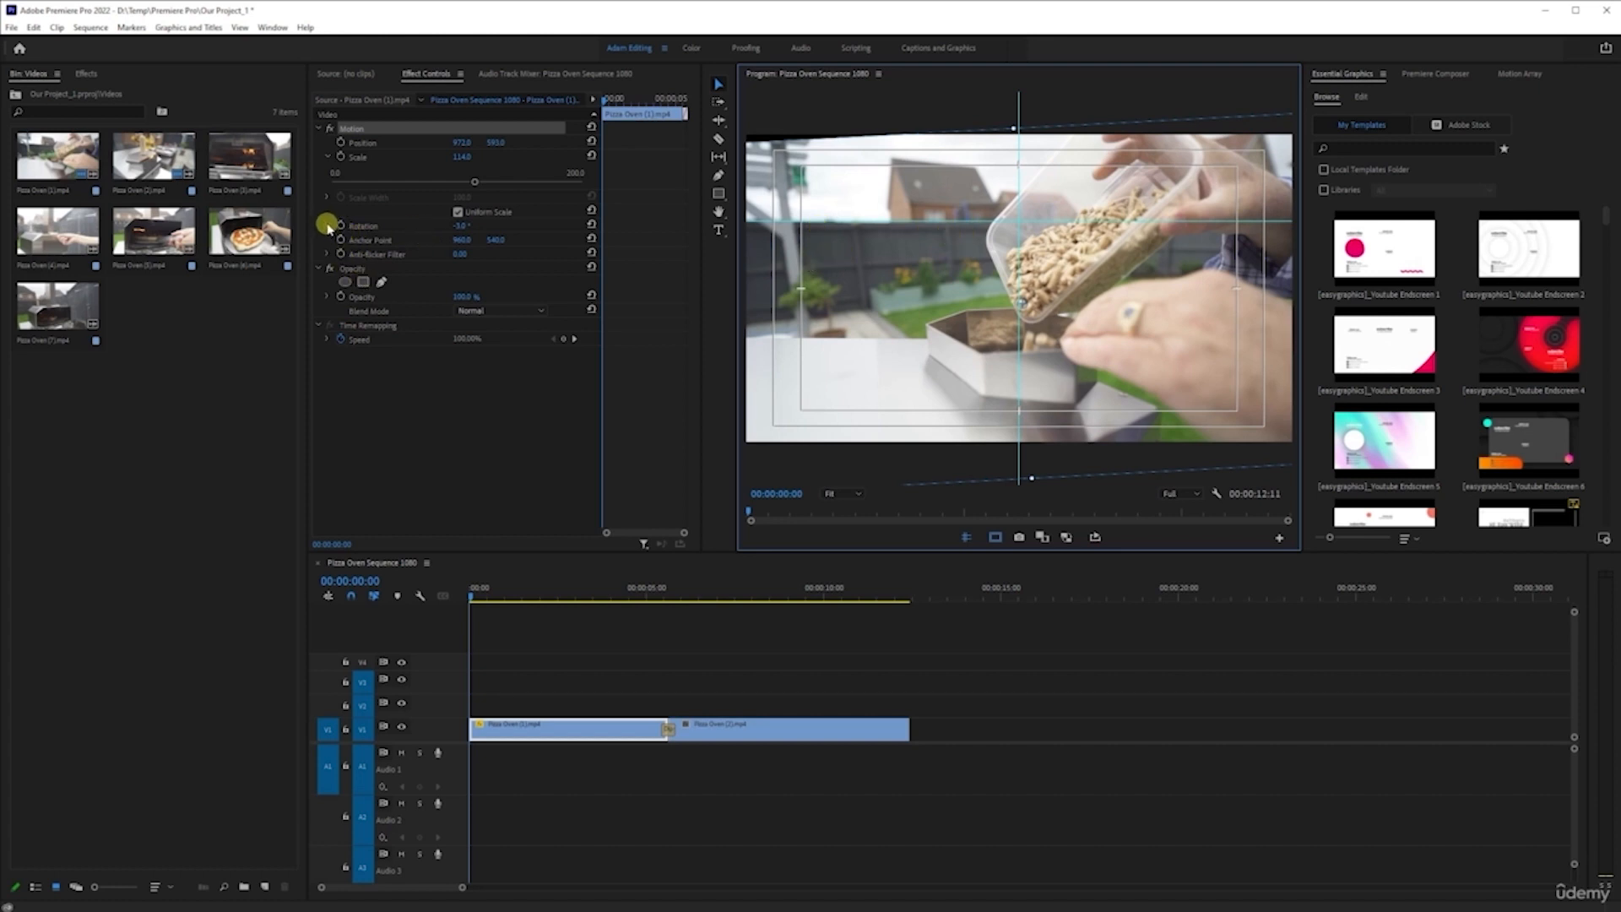
# Save the project and set the first clip's rotation to -2.8°, undoing a trial turn of the rotation dial
pyautogui.hotkey('ctrl', 's')
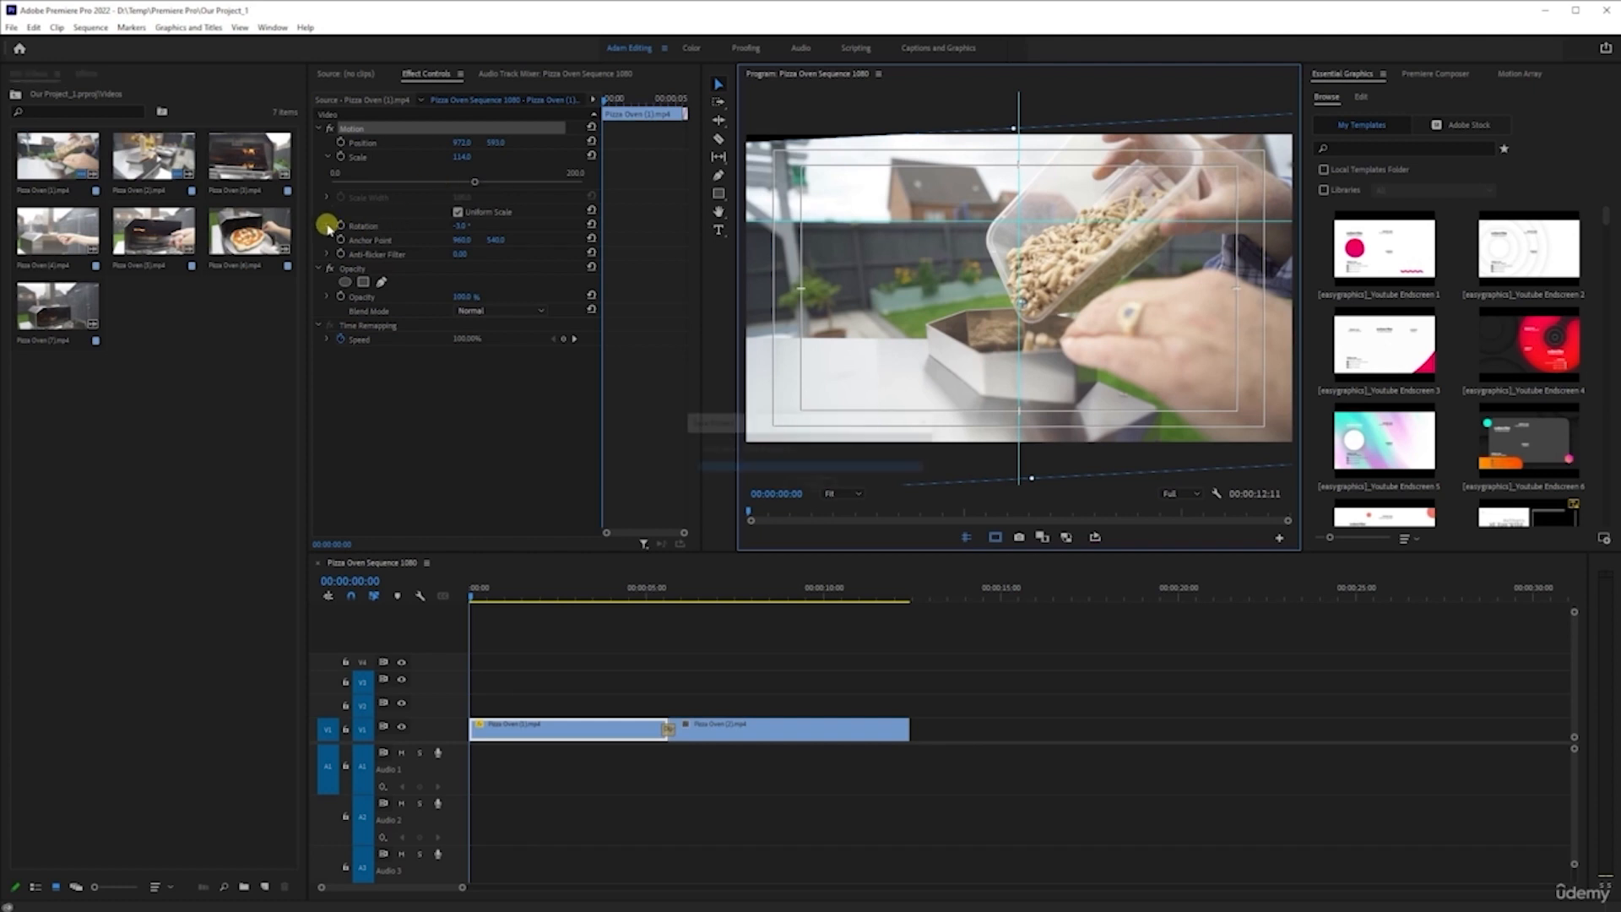
pyautogui.click(328, 226)
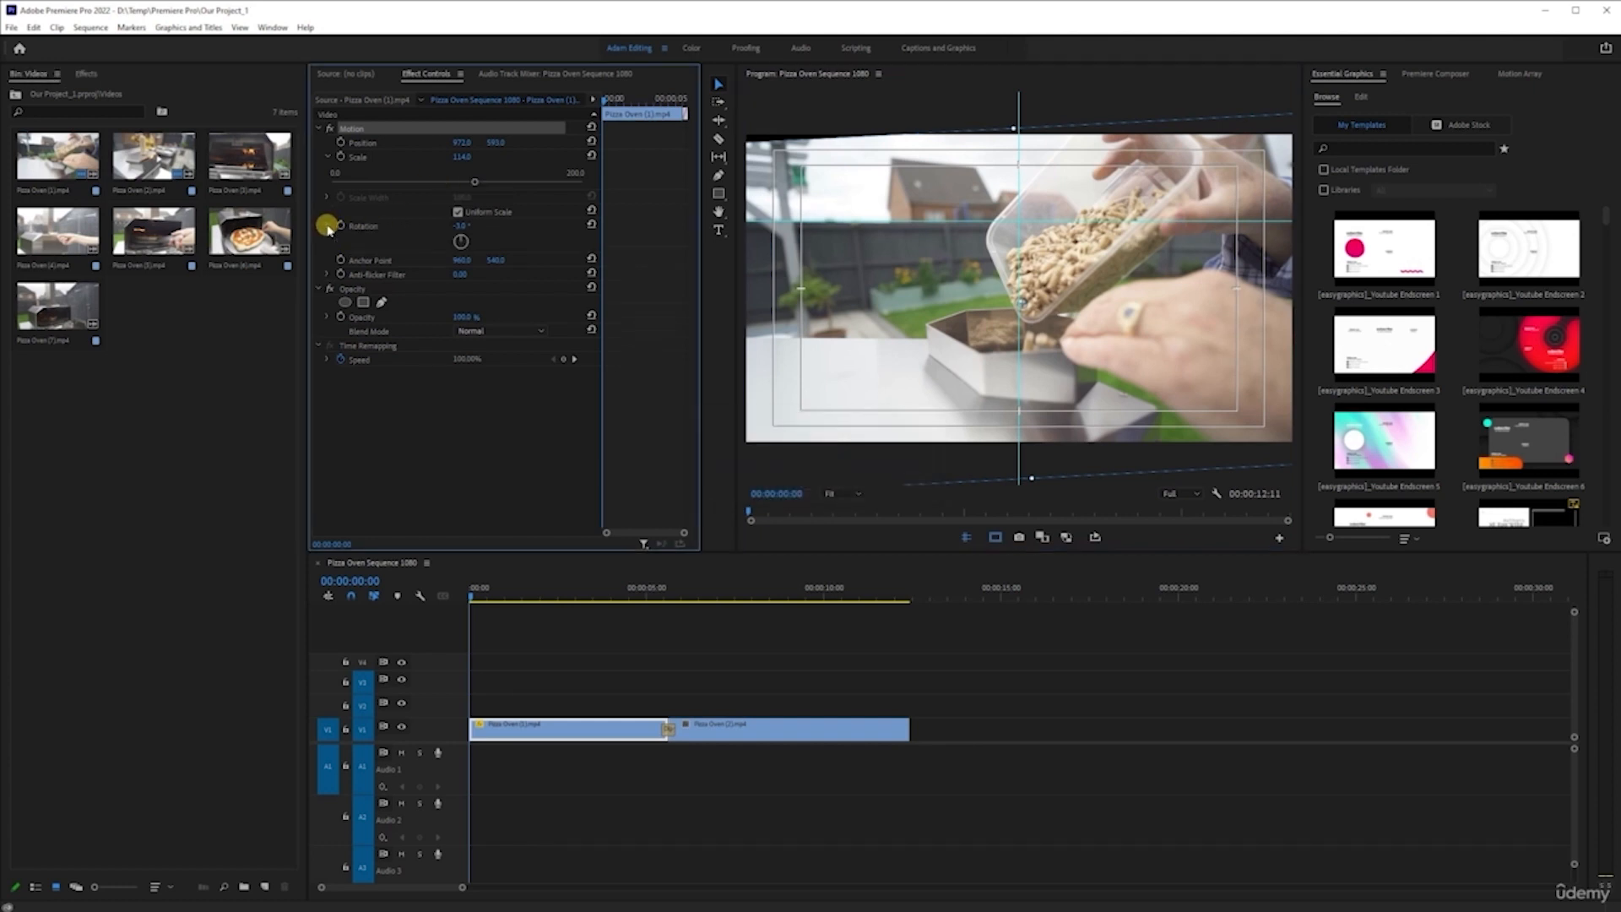
pyautogui.click(456, 240)
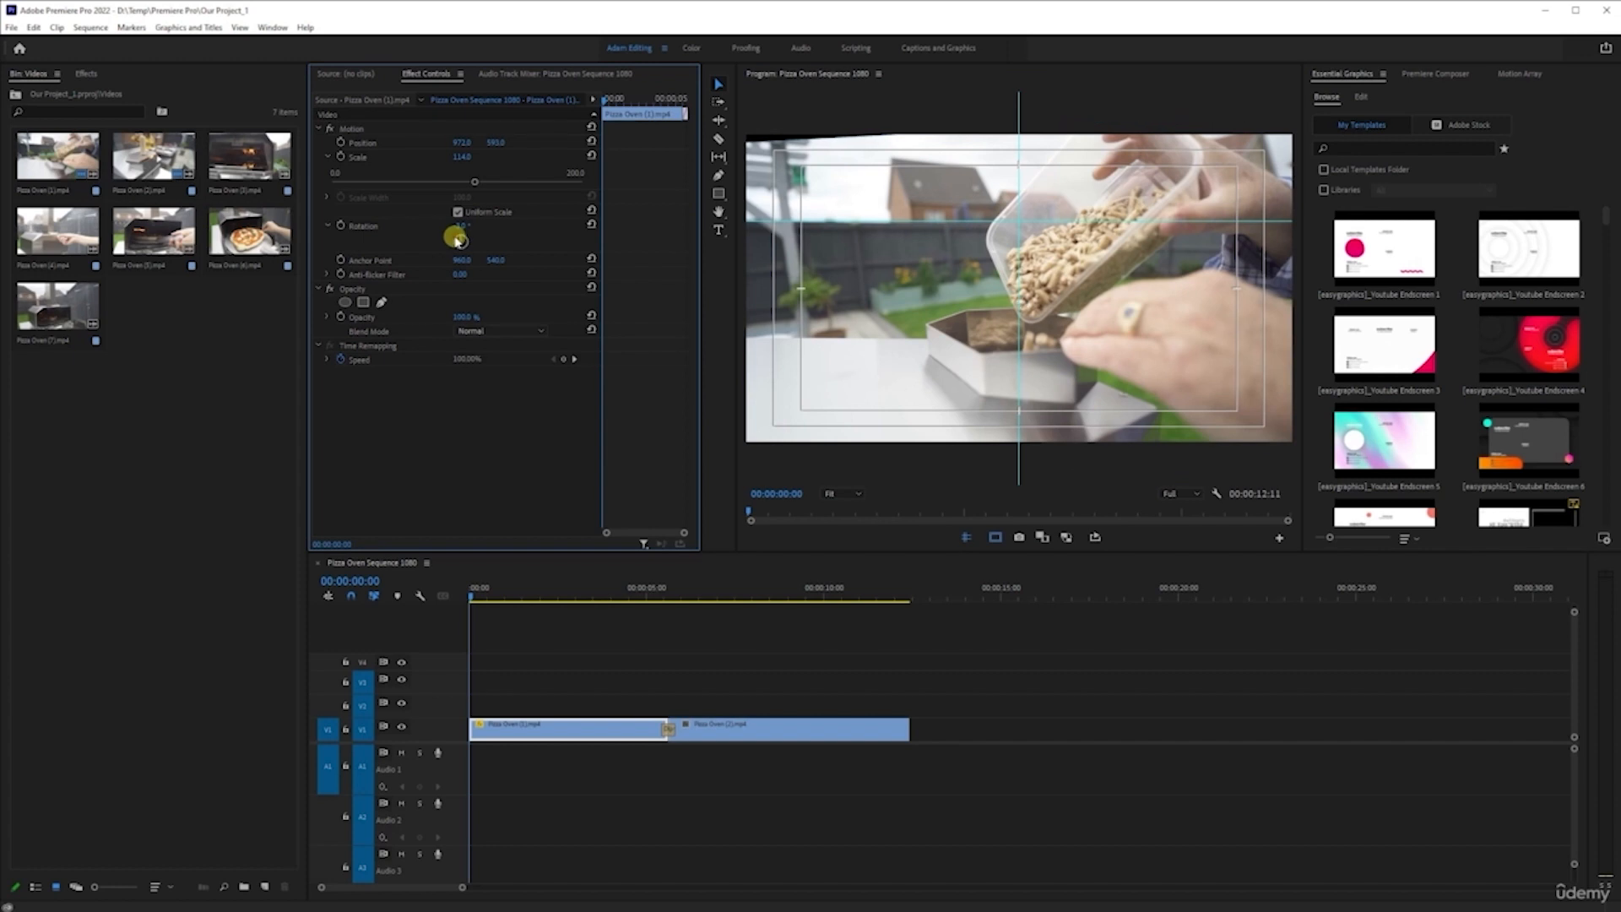
pyautogui.moveTo(460, 241); pyautogui.dragTo(459, 241)
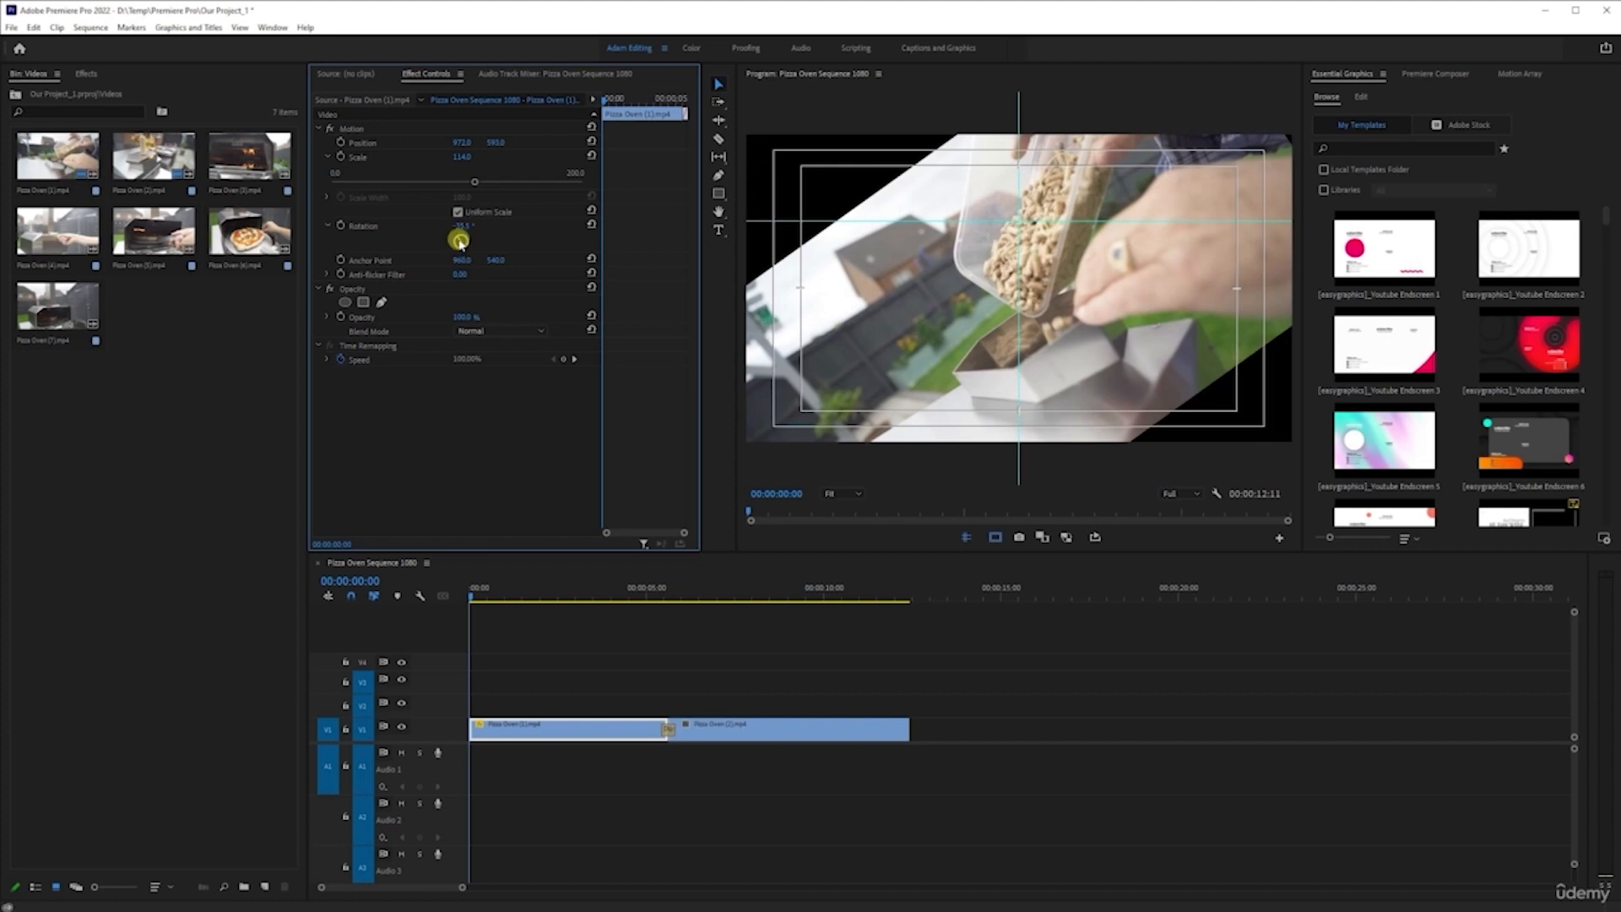
pyautogui.hotkey('ctrl', 'z')
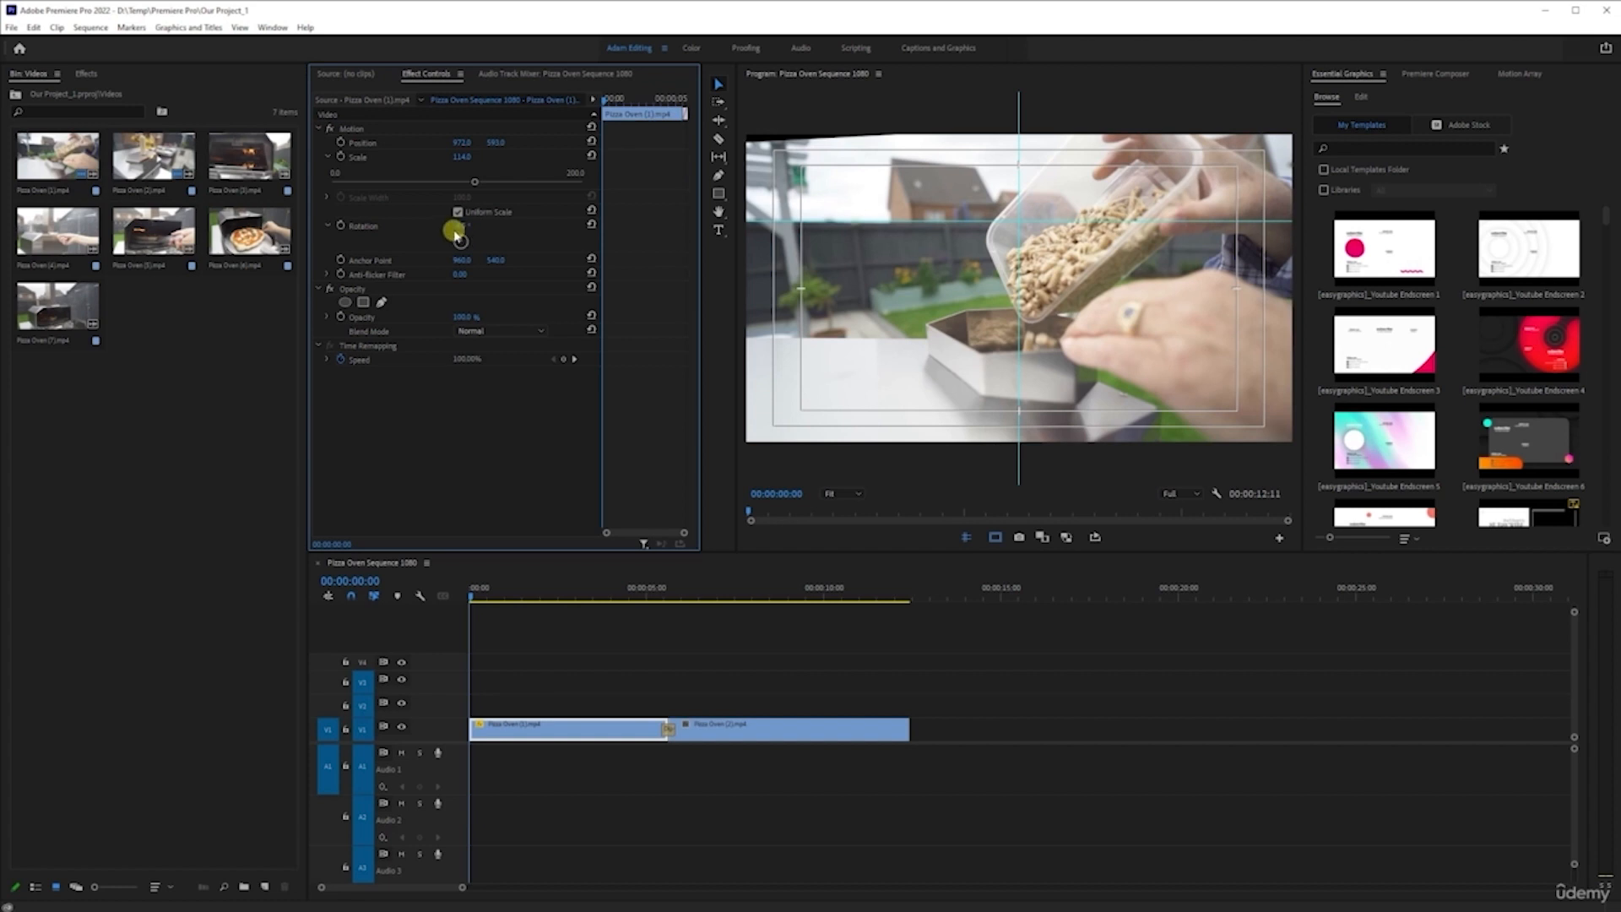
pyautogui.click(460, 225)
pyautogui.press('Return')
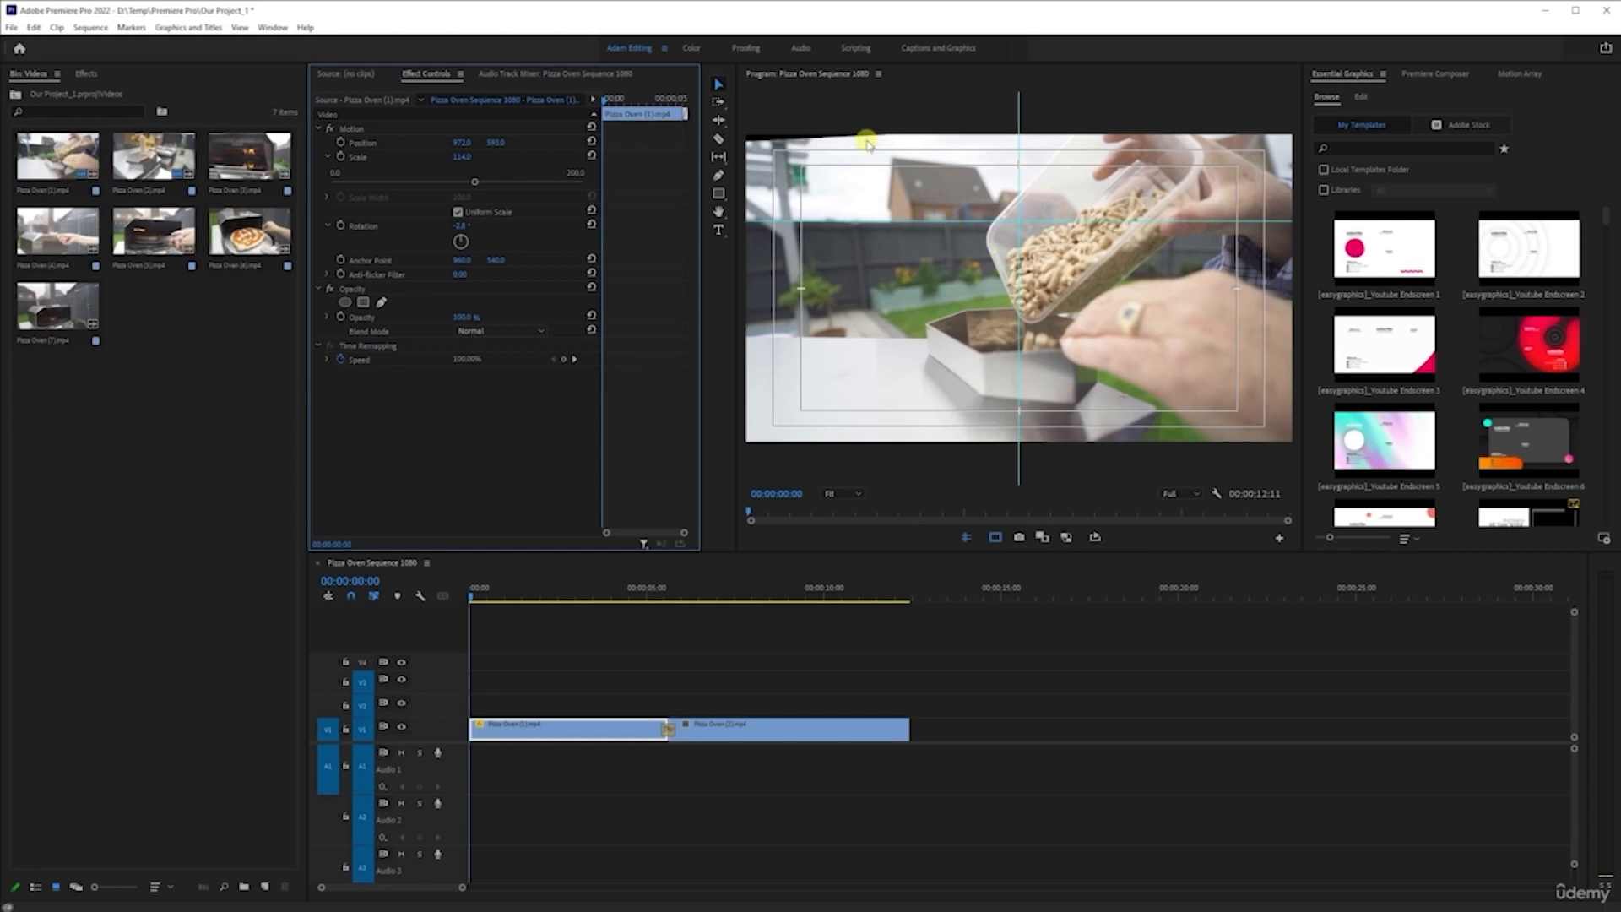
# Shrink the first clip's scale to about 68.5 and move the horizontal guide to the vertical middle of the frame
pyautogui.moveTo(473, 179); pyautogui.dragTo(418, 182)
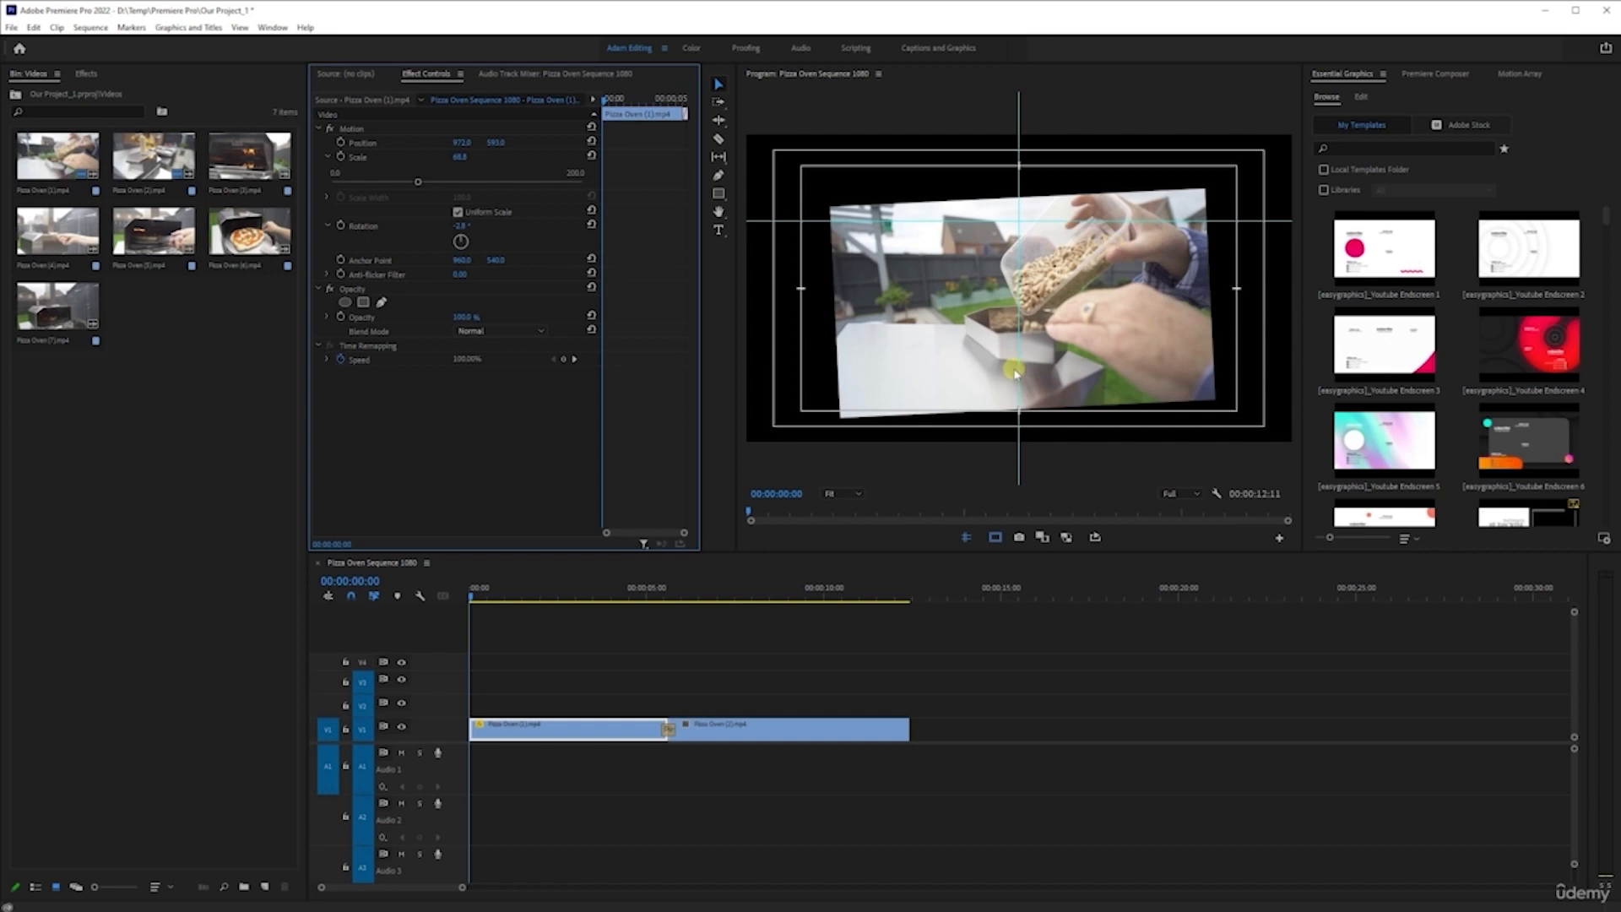
pyautogui.moveTo(962, 222); pyautogui.dragTo(954, 291)
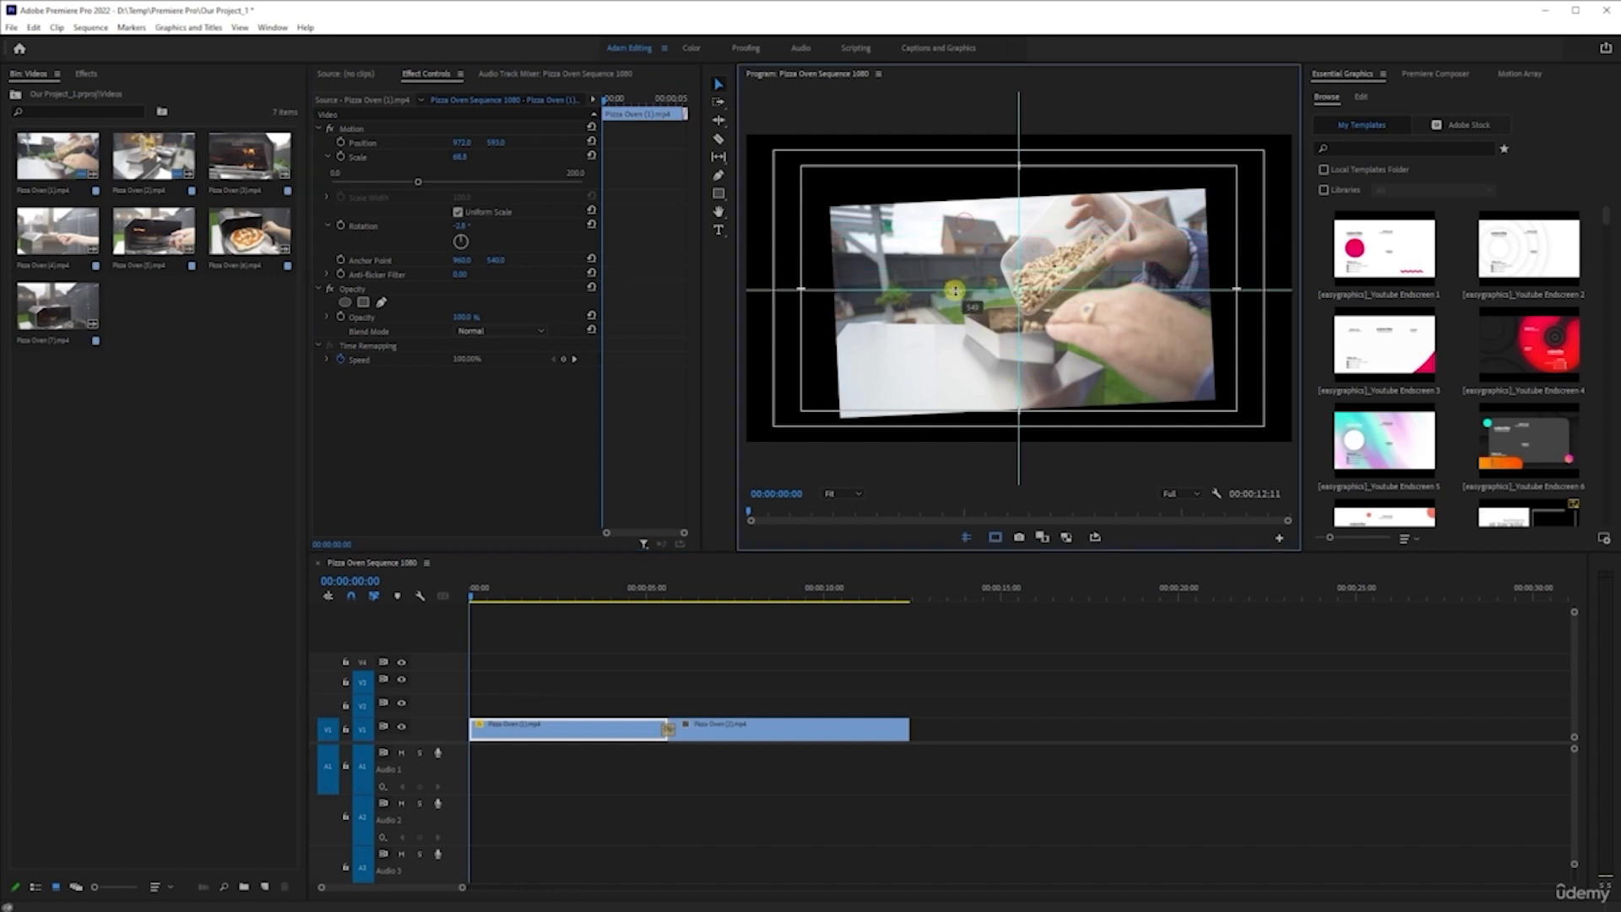
# Hide the guides and safe margins in the program preview and undo the first clip's last scale reduction
pyautogui.click(966, 539)
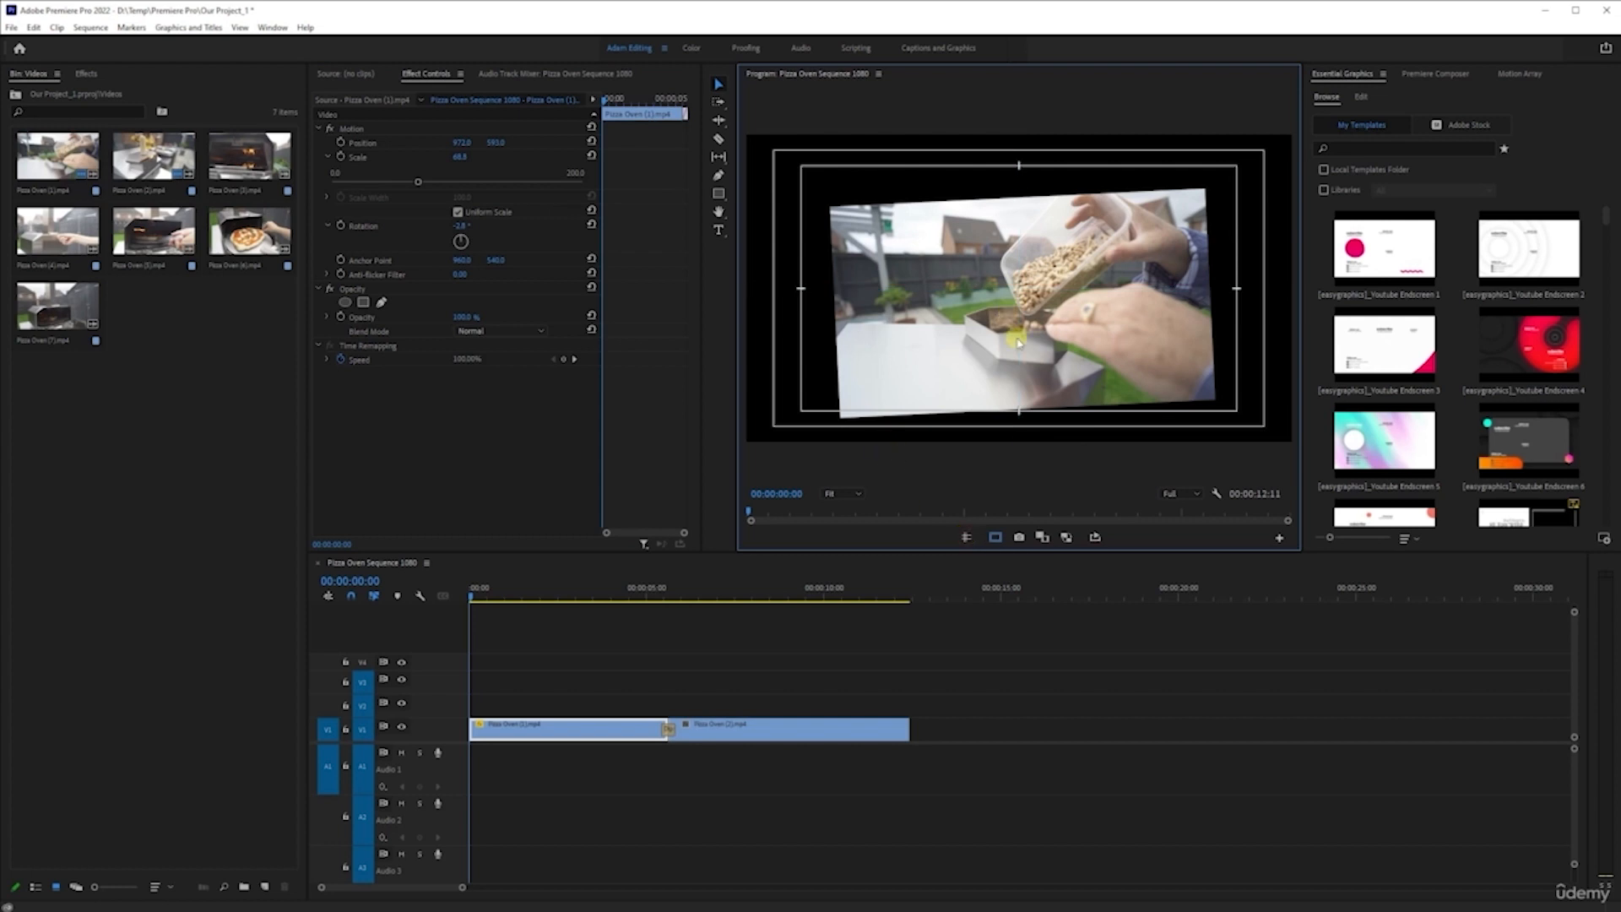
pyautogui.click(997, 537)
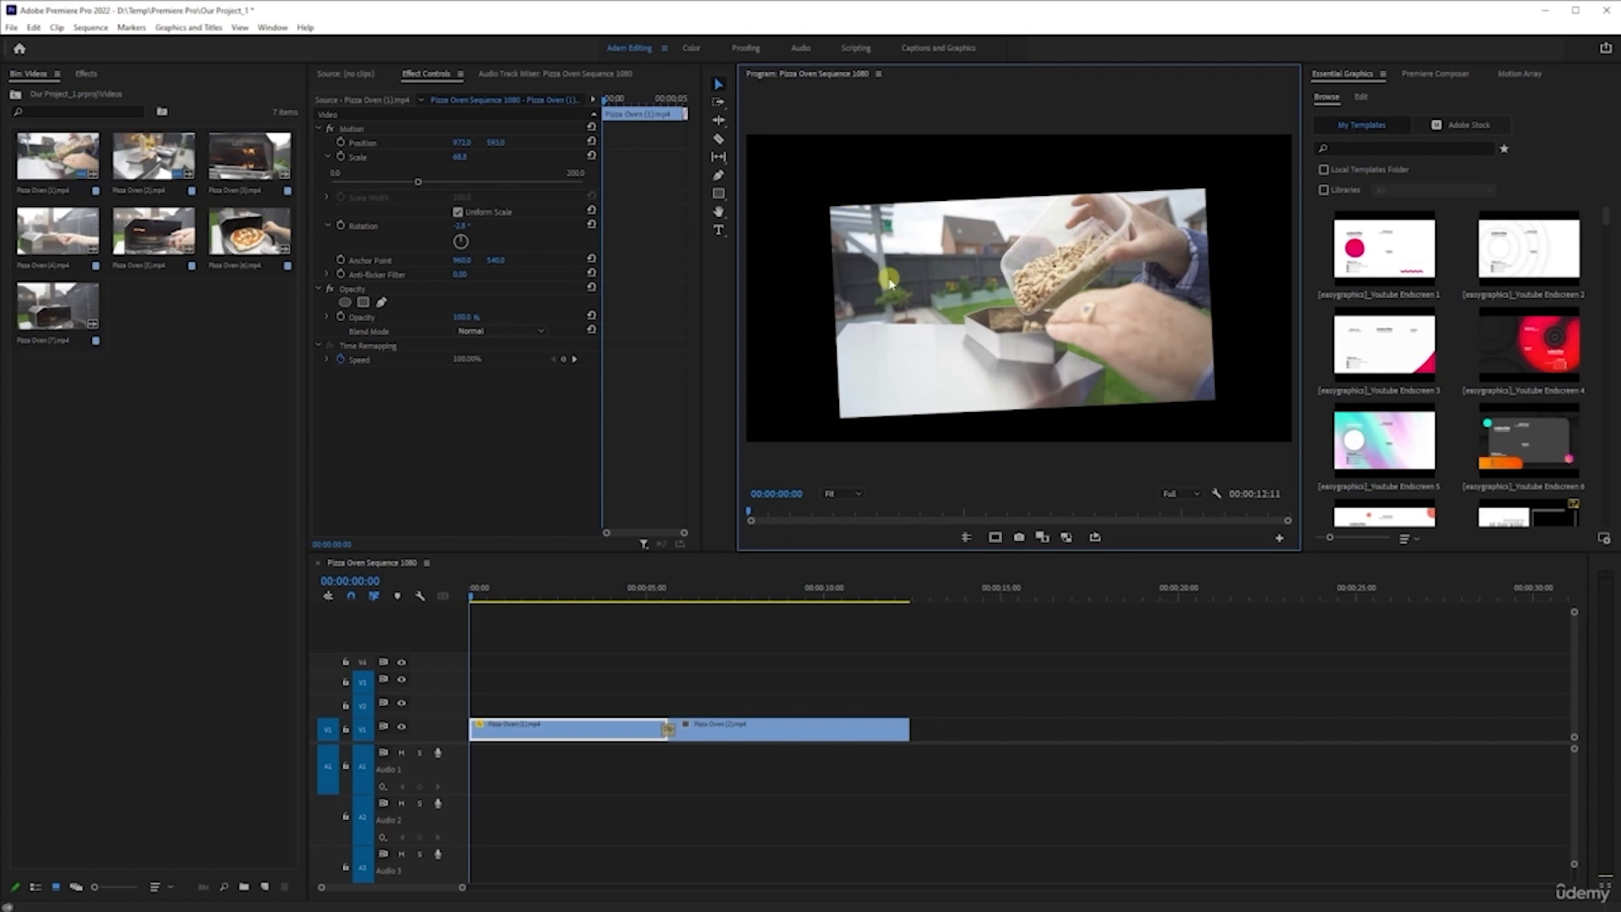
pyautogui.hotkey('ctrl', 'z')
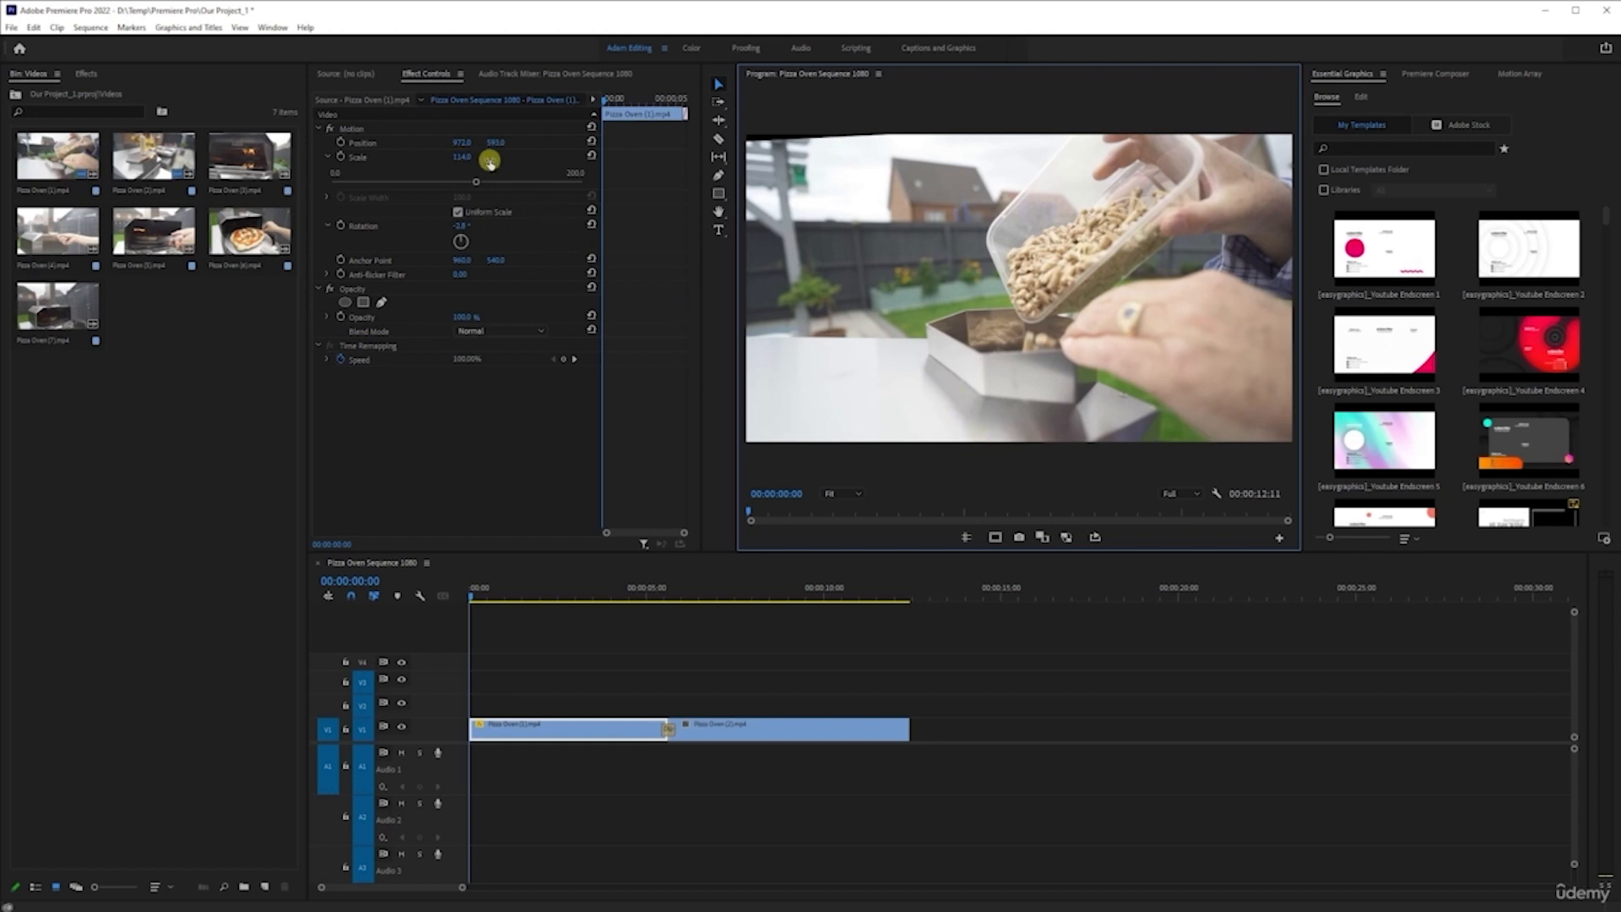
# Try scaling the first clip to about 119 and shifting it up to a vertical position of 568, undoing each change
pyautogui.moveTo(474, 182); pyautogui.dragTo(480, 178)
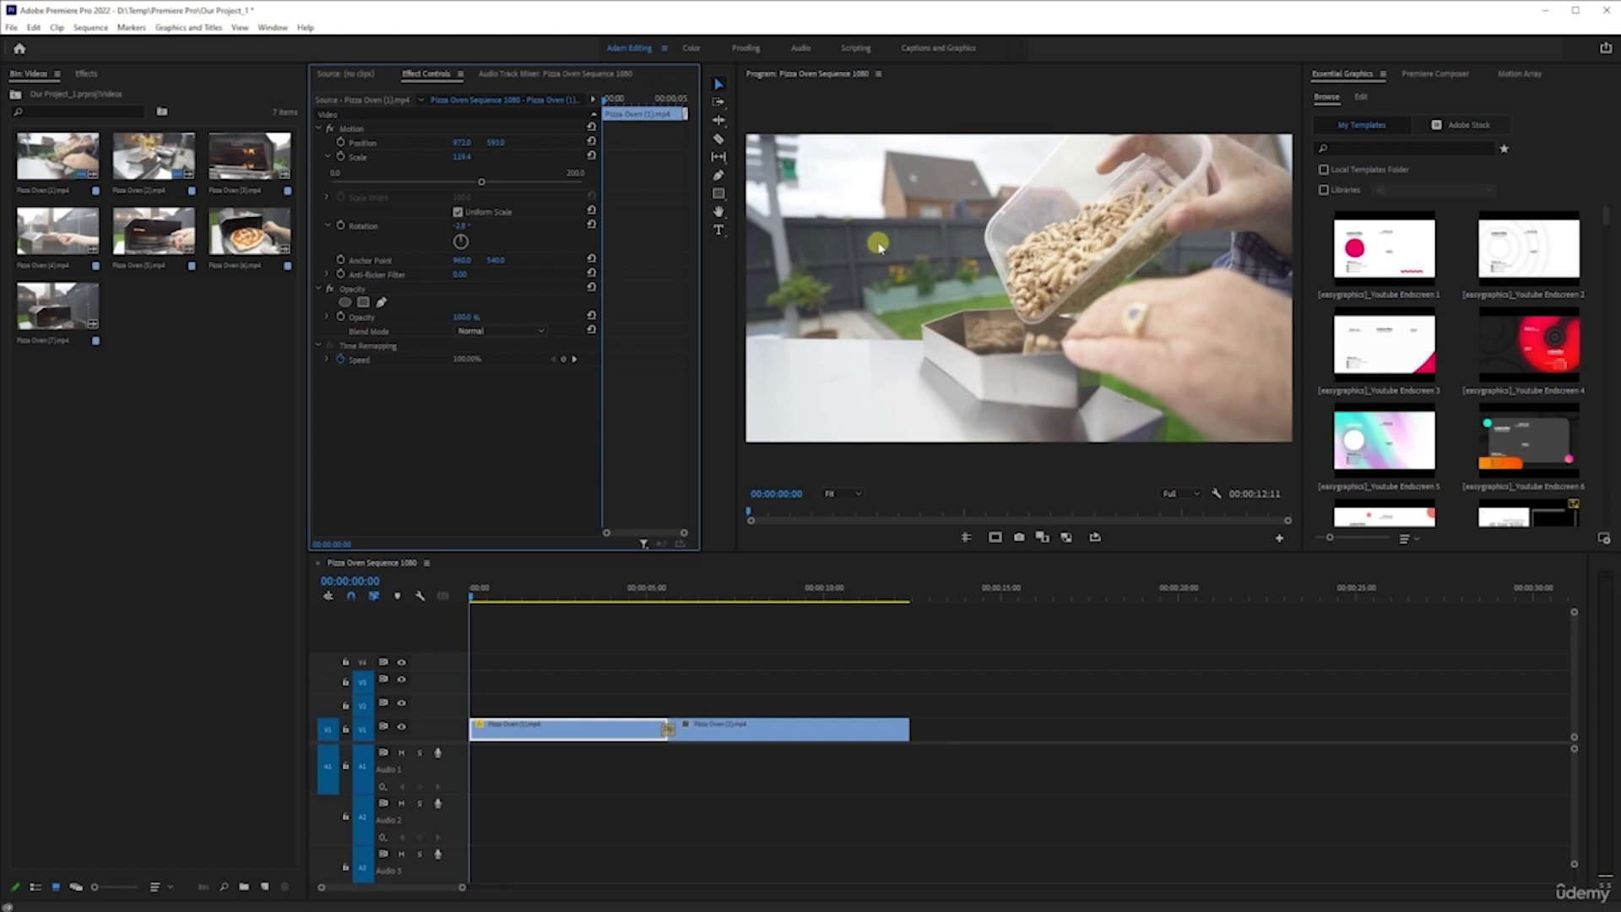
pyautogui.hotkey('ctrl', 'z')
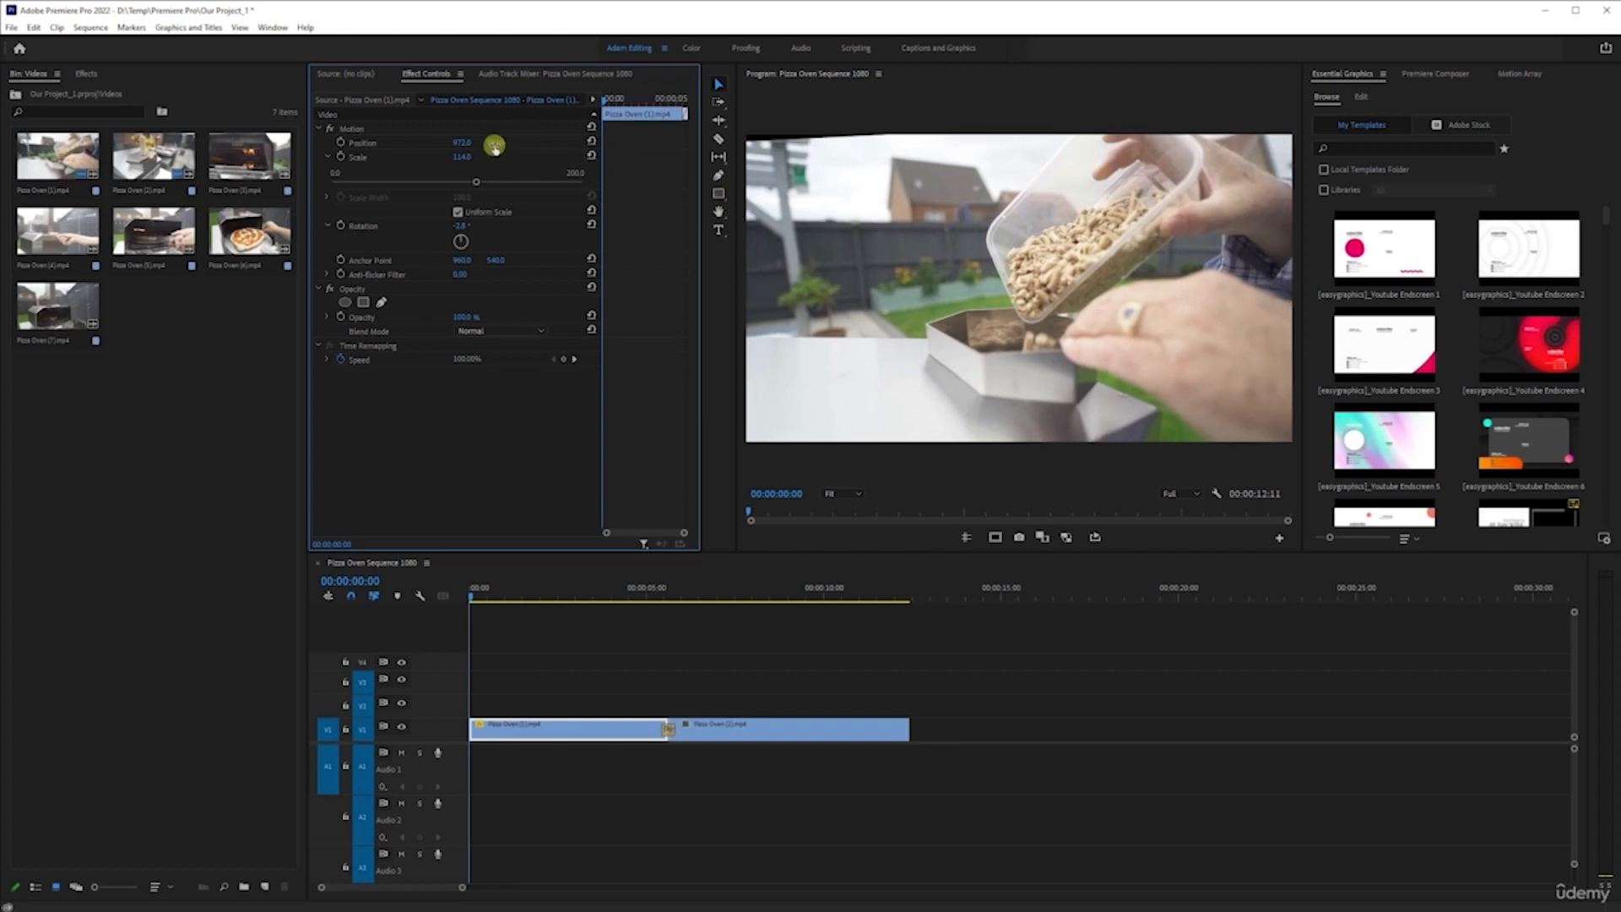
pyautogui.moveTo(493, 145); pyautogui.dragTo(443, 148)
pyautogui.moveTo(490, 148); pyautogui.dragTo(442, 149)
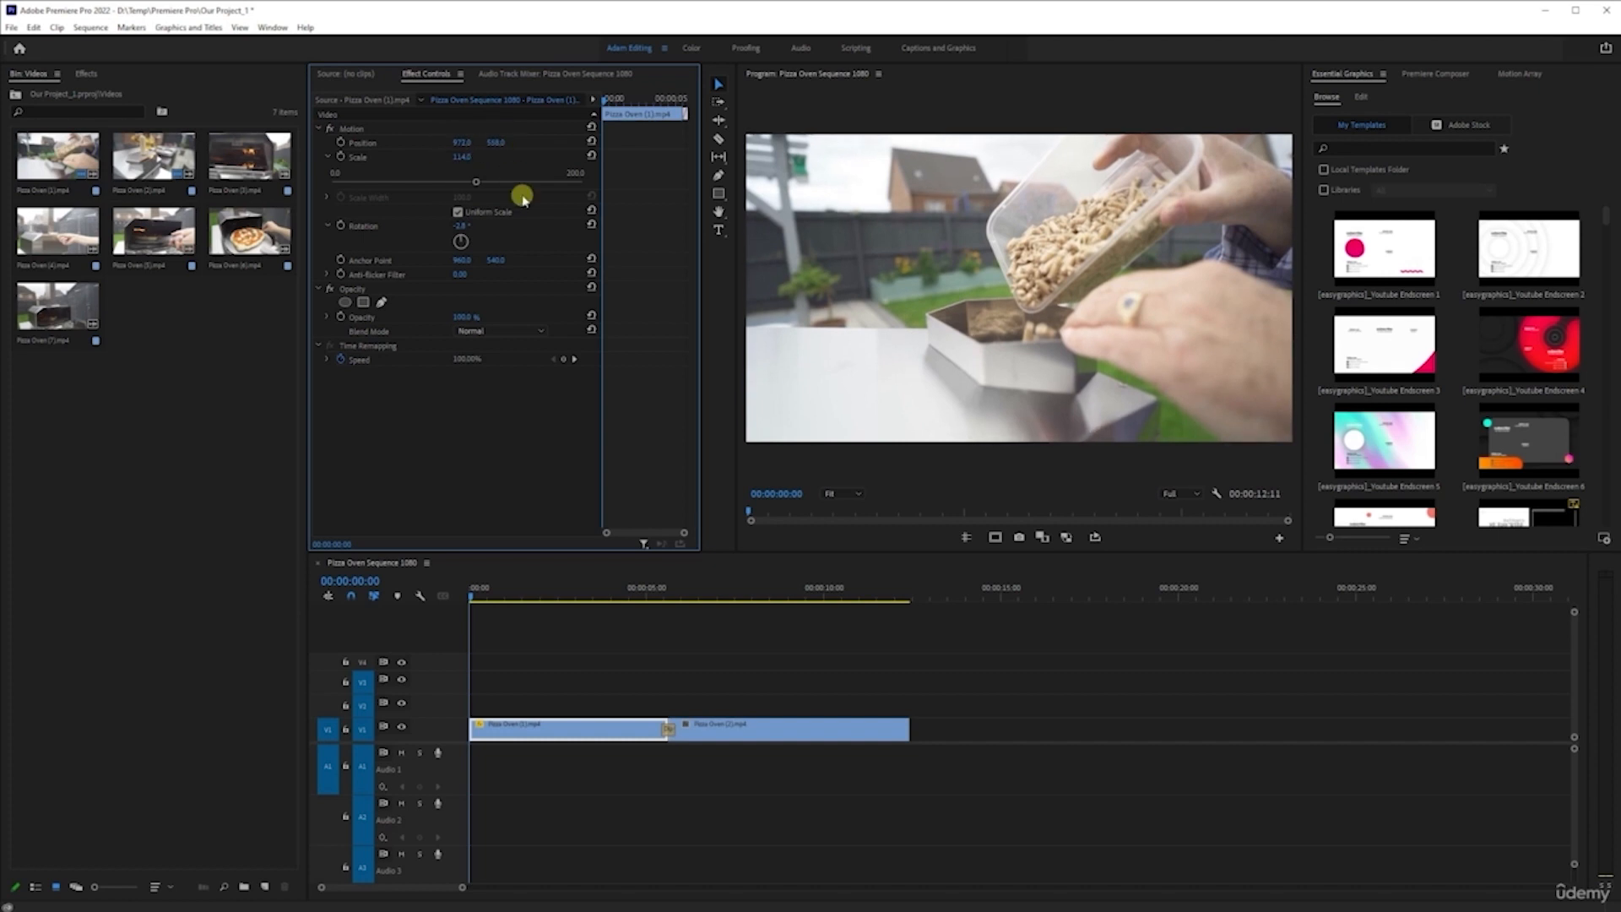
pyautogui.hotkey('ctrl', 'z')
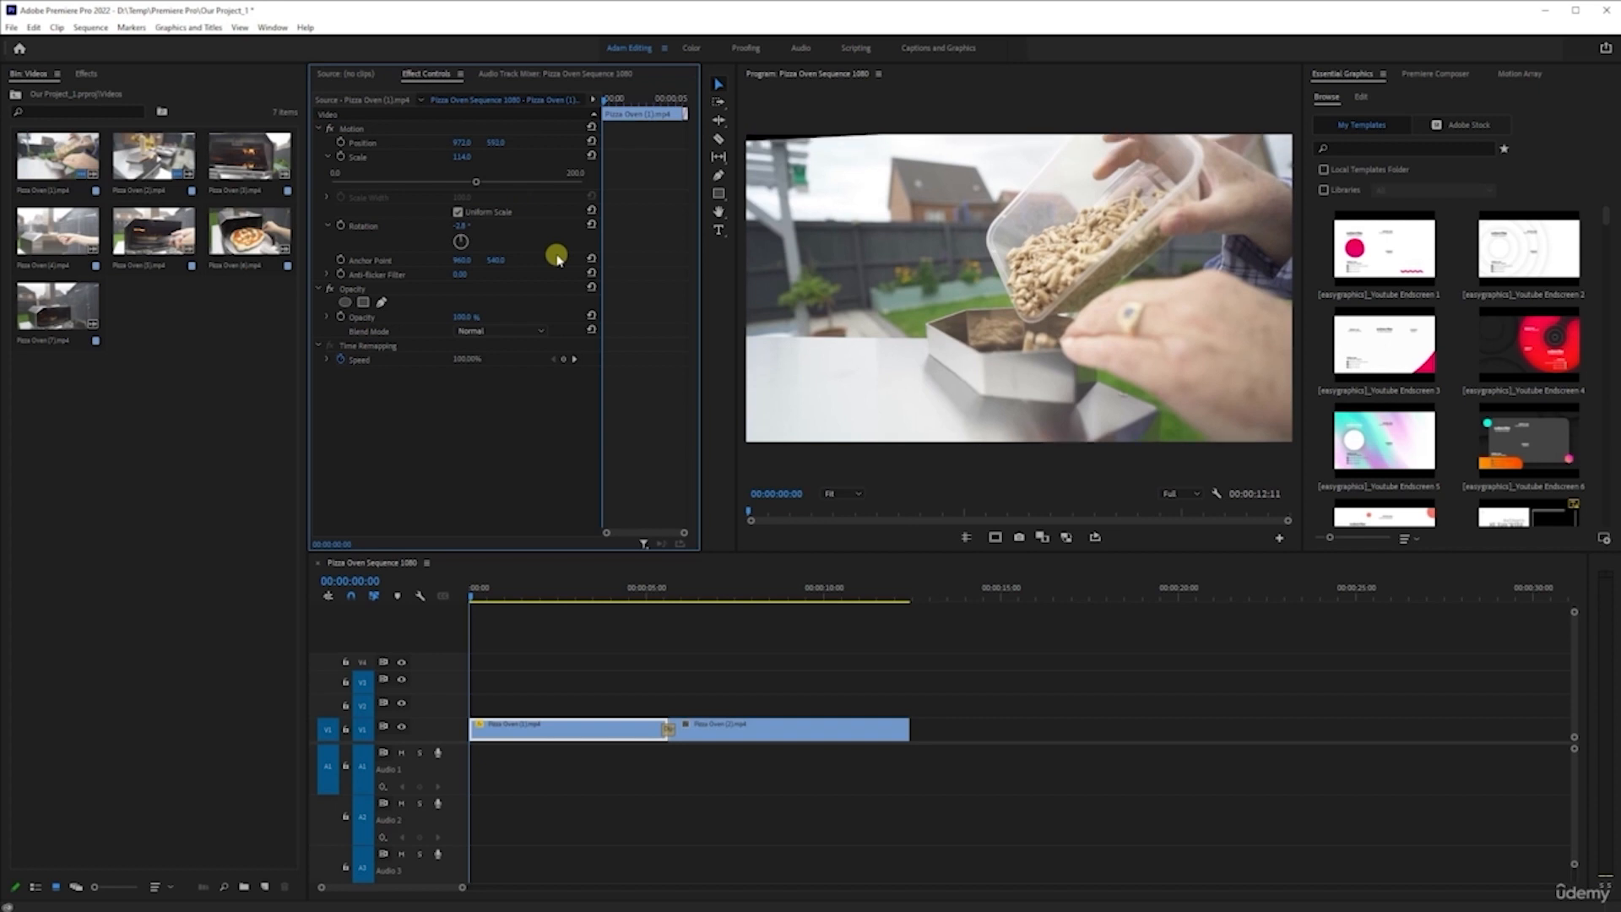
# Select the first clip's Motion effect and shift the picture up in the preview to a vertical position of about 568
pyautogui.click(346, 127)
pyautogui.click(1019, 260)
pyautogui.moveTo(1019, 264)
pyautogui.mouseDown()
pyautogui.moveTo(1055, 264)
pyautogui.moveTo(1030, 252)
pyautogui.mouseUp()
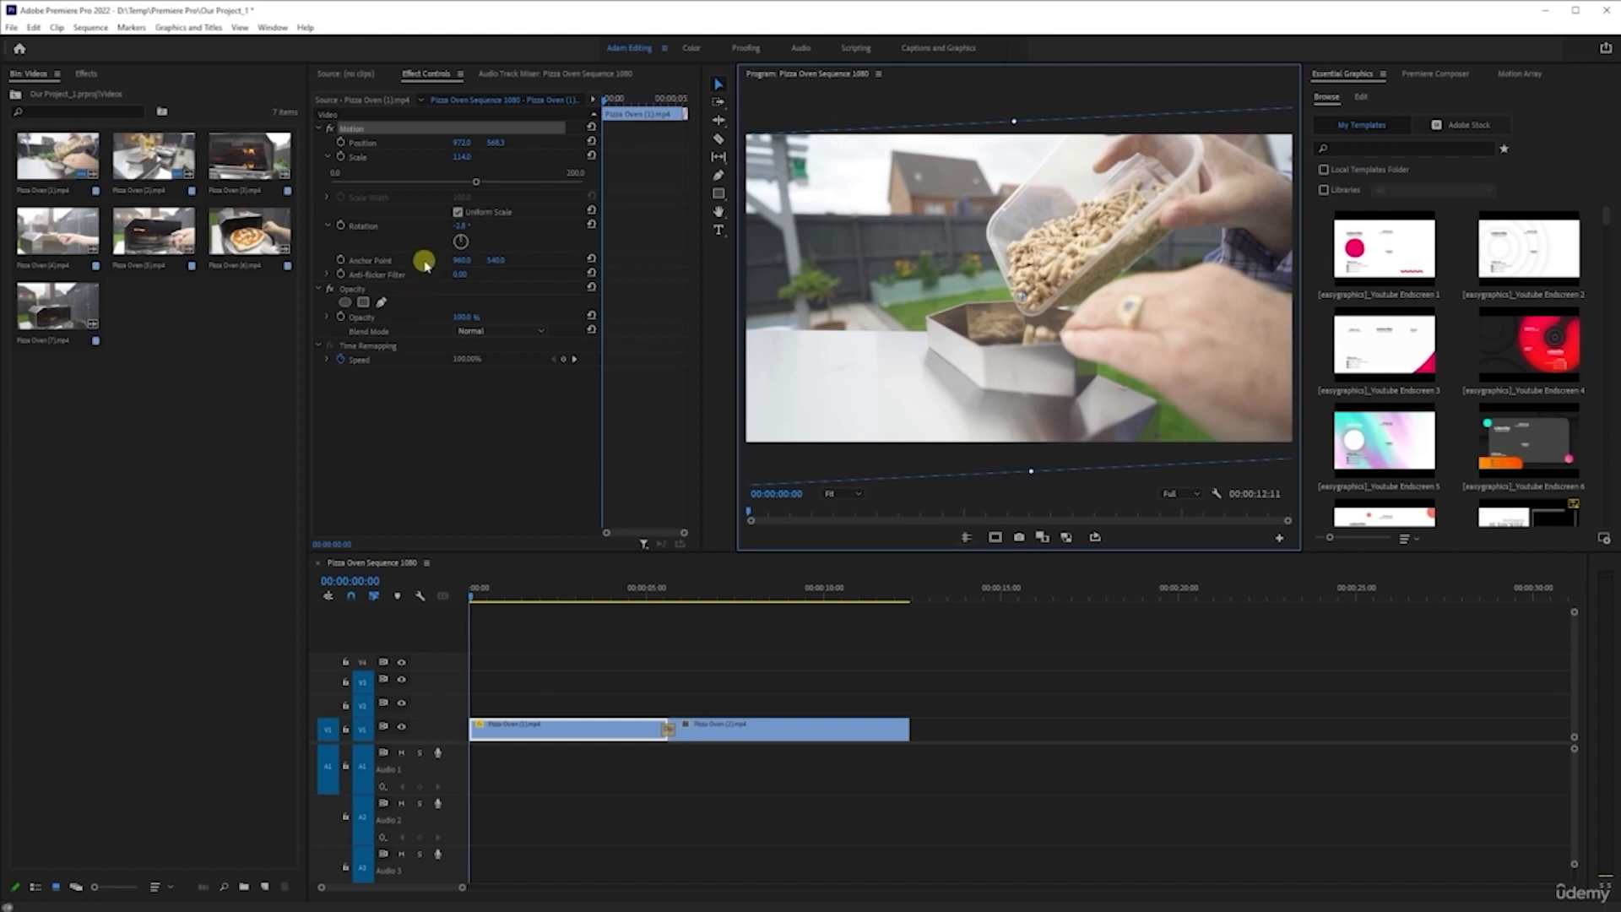
# Undo a trial move of the anchor point below the hand together with the upward shift, and try a scale of about 122, undoing it
pyautogui.click(363, 260)
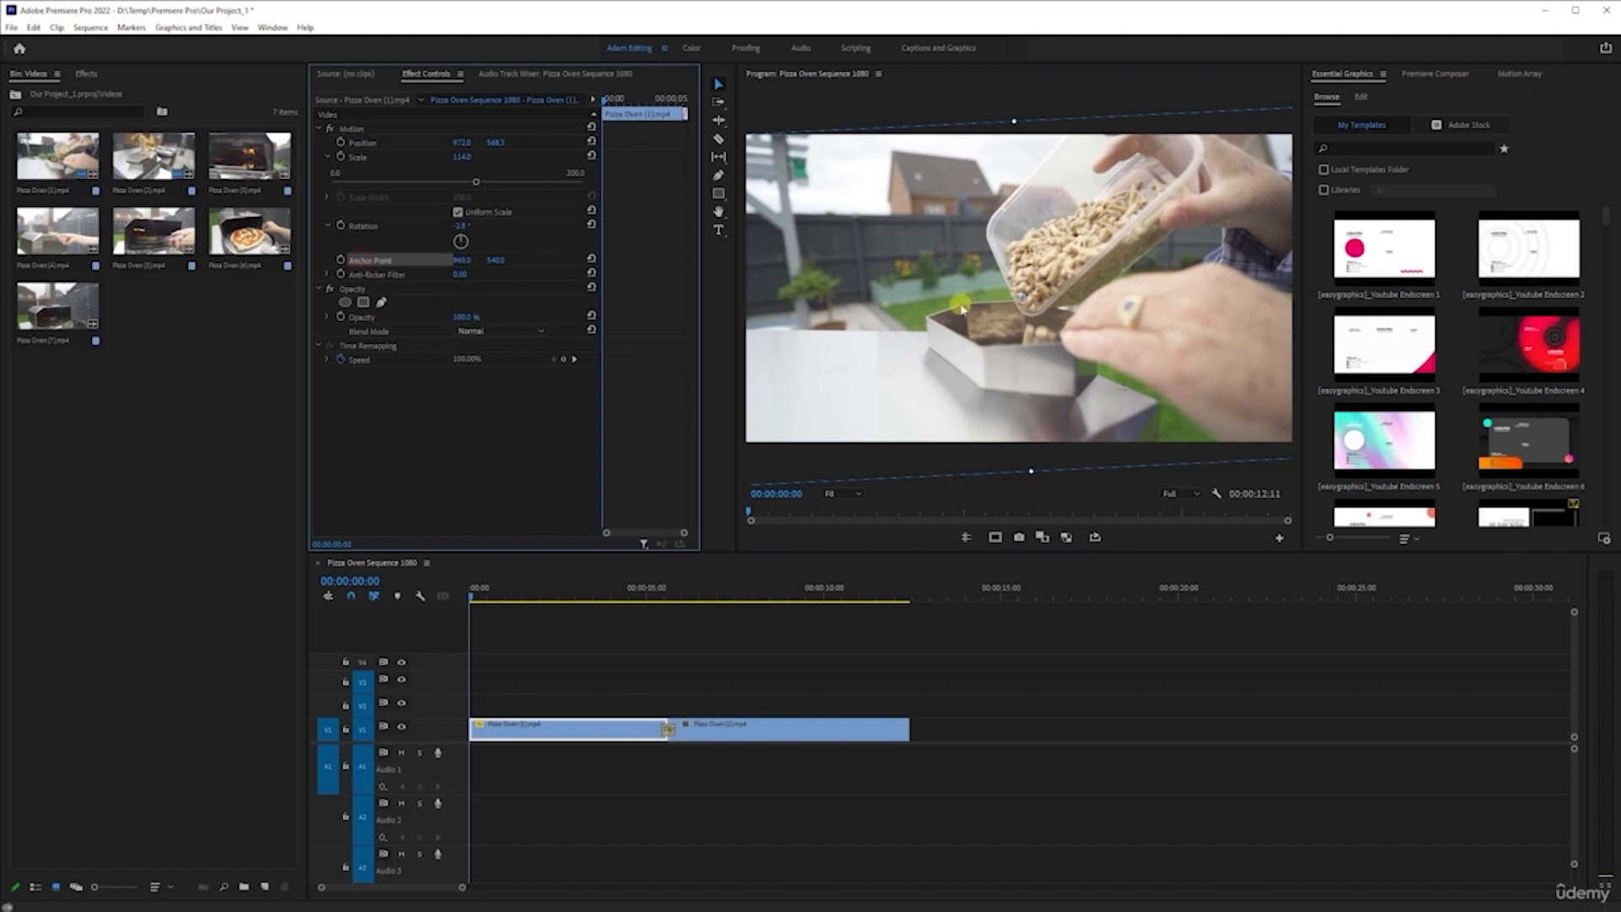
pyautogui.moveTo(1023, 295); pyautogui.dragTo(1154, 371)
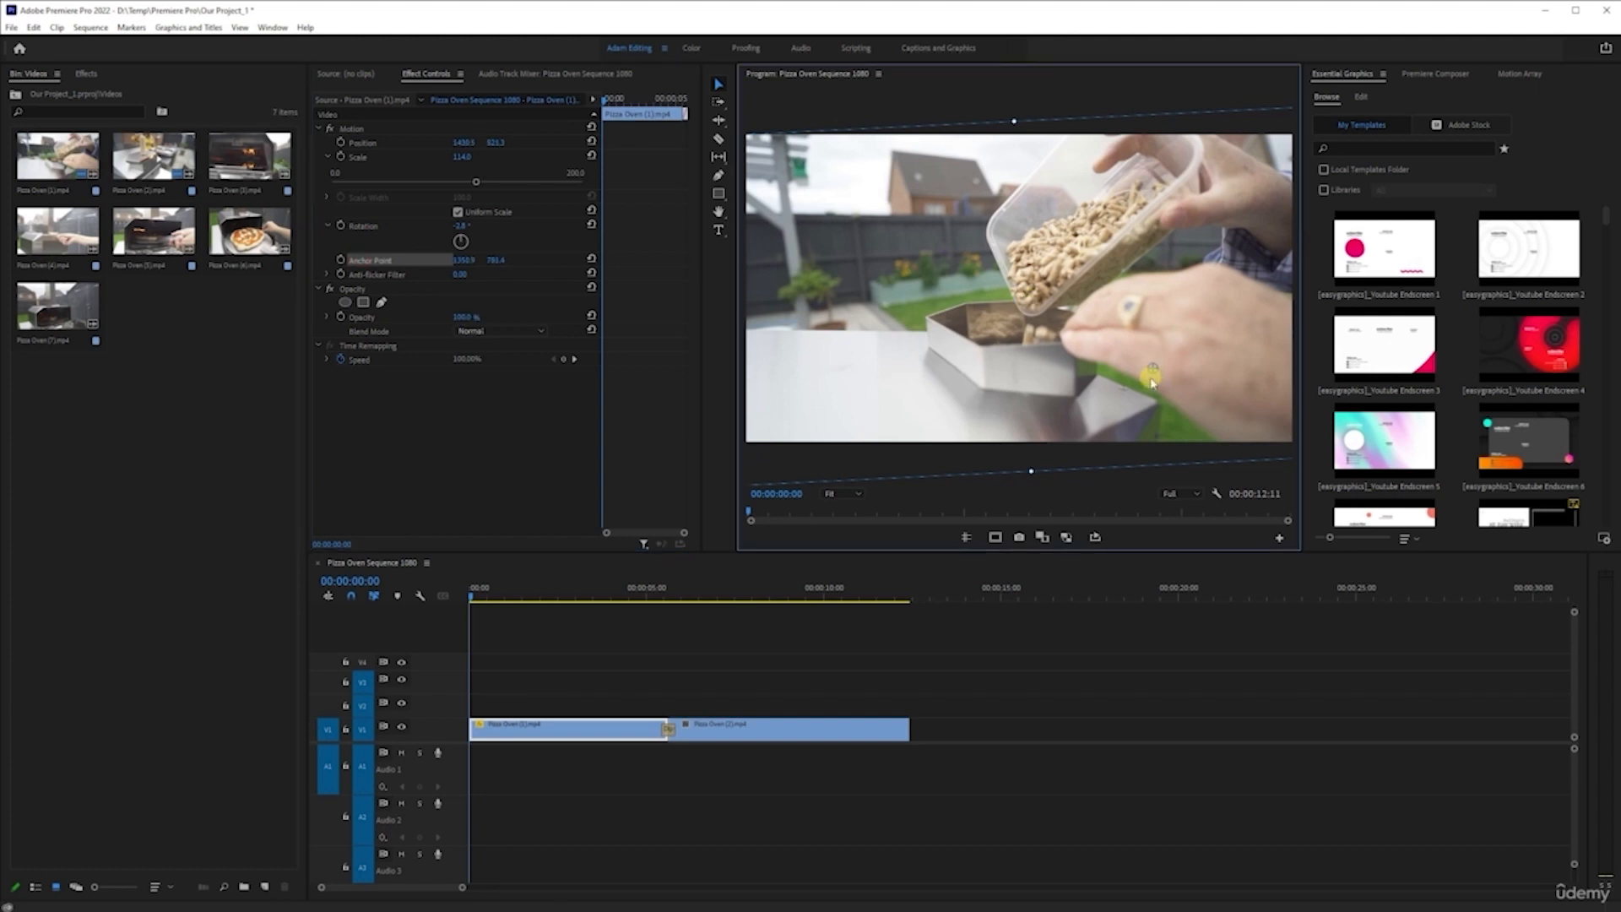
pyautogui.hotkey('ctrl', 'z')
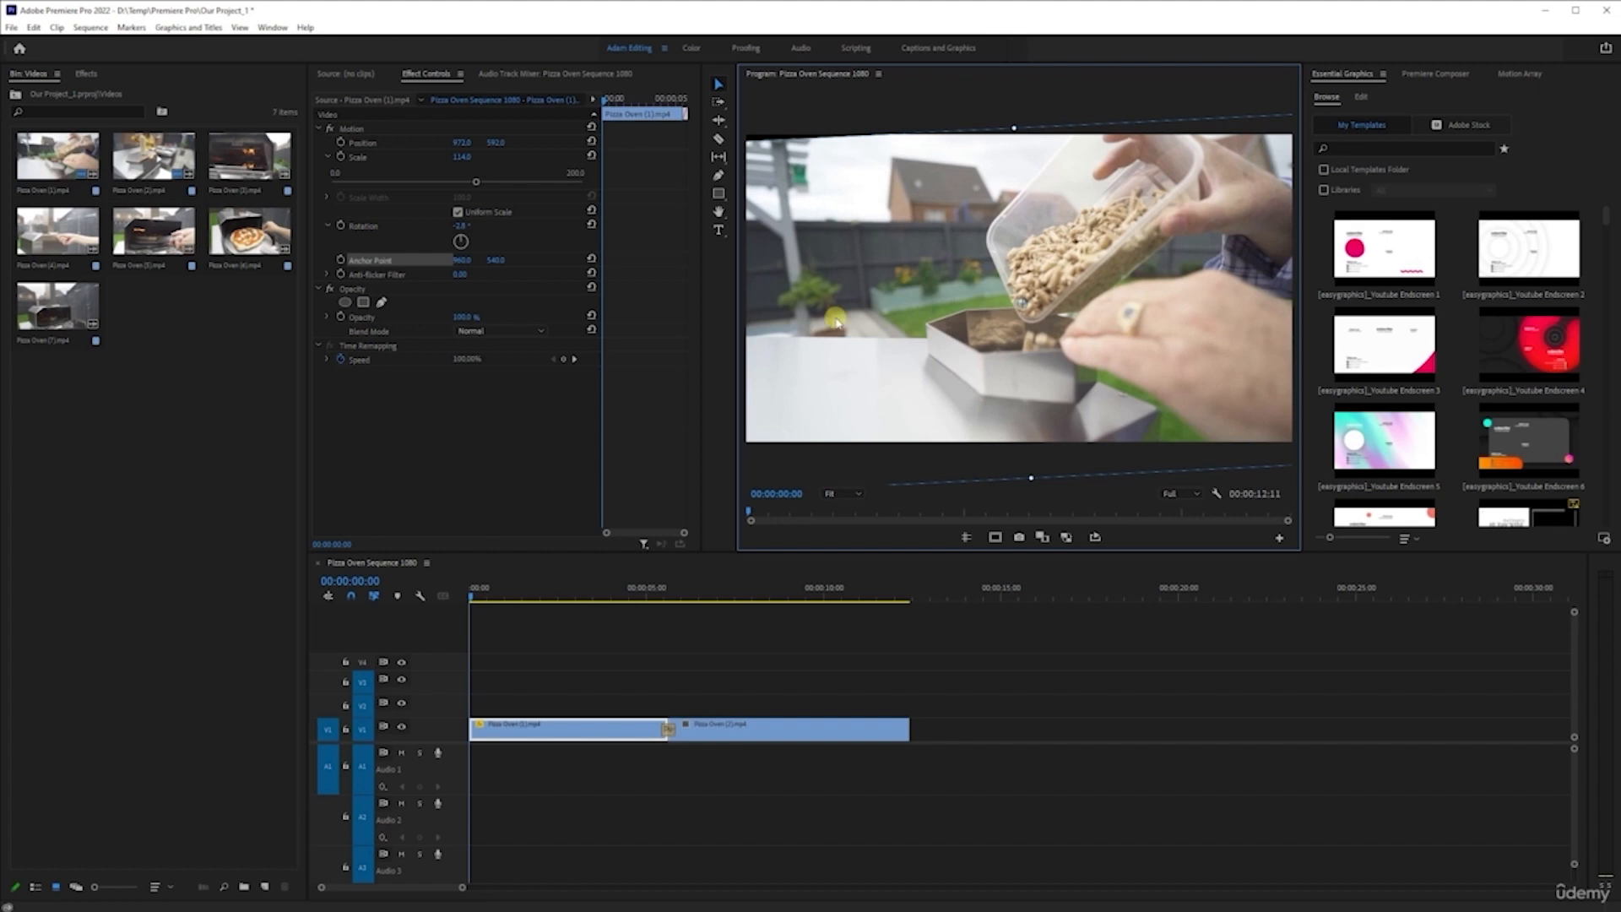
pyautogui.moveTo(475, 179); pyautogui.dragTo(485, 180)
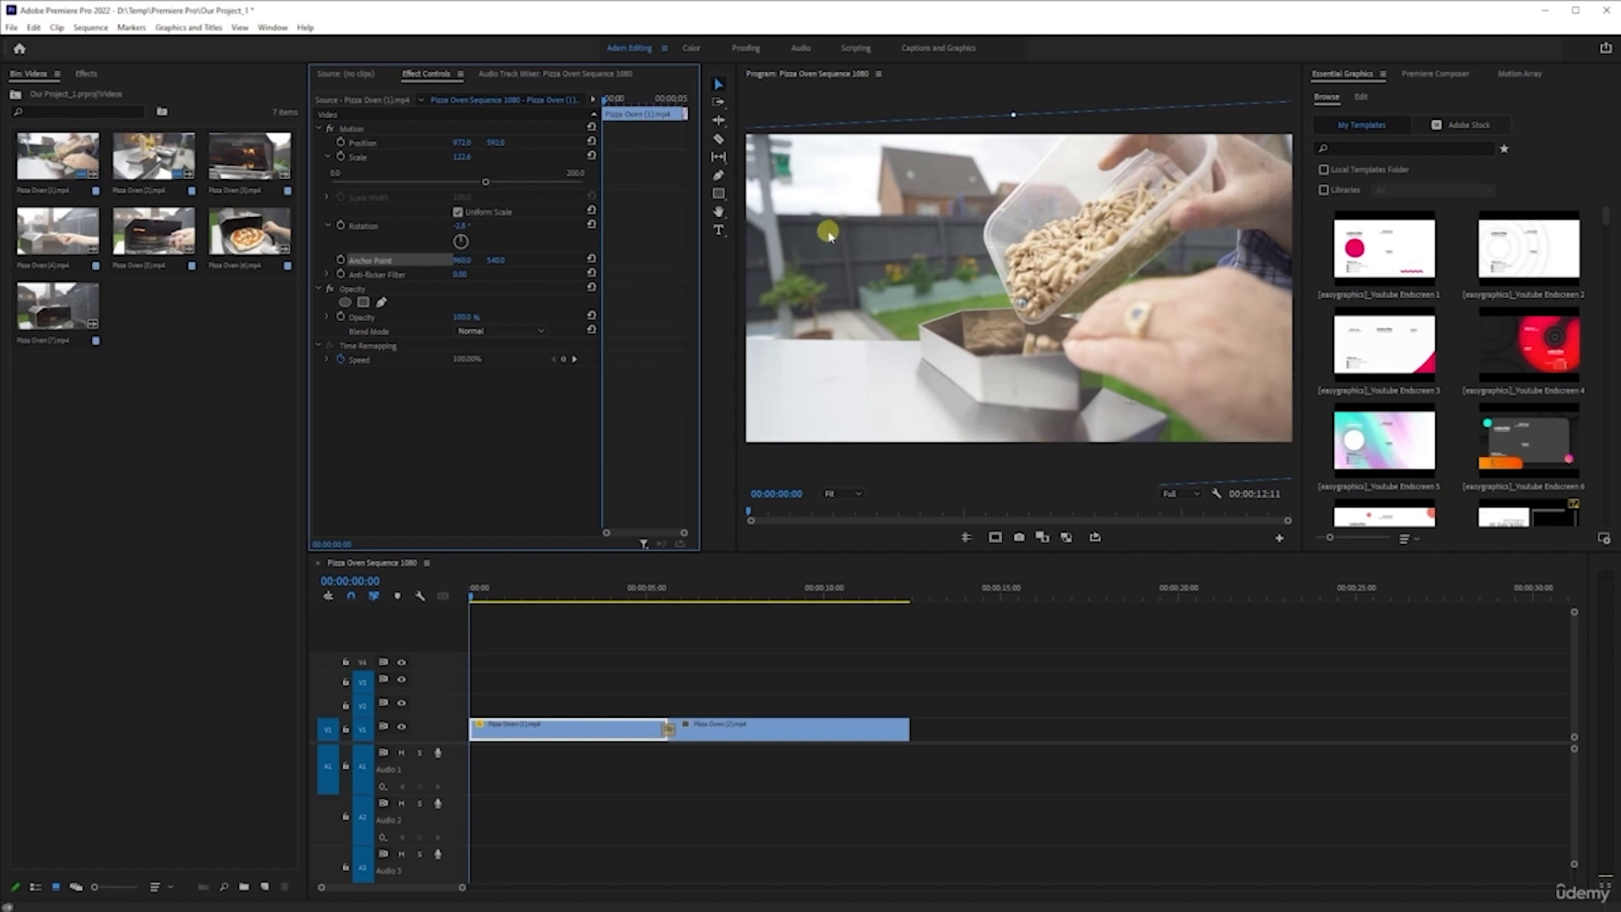
pyautogui.hotkey('ctrl', 'z')
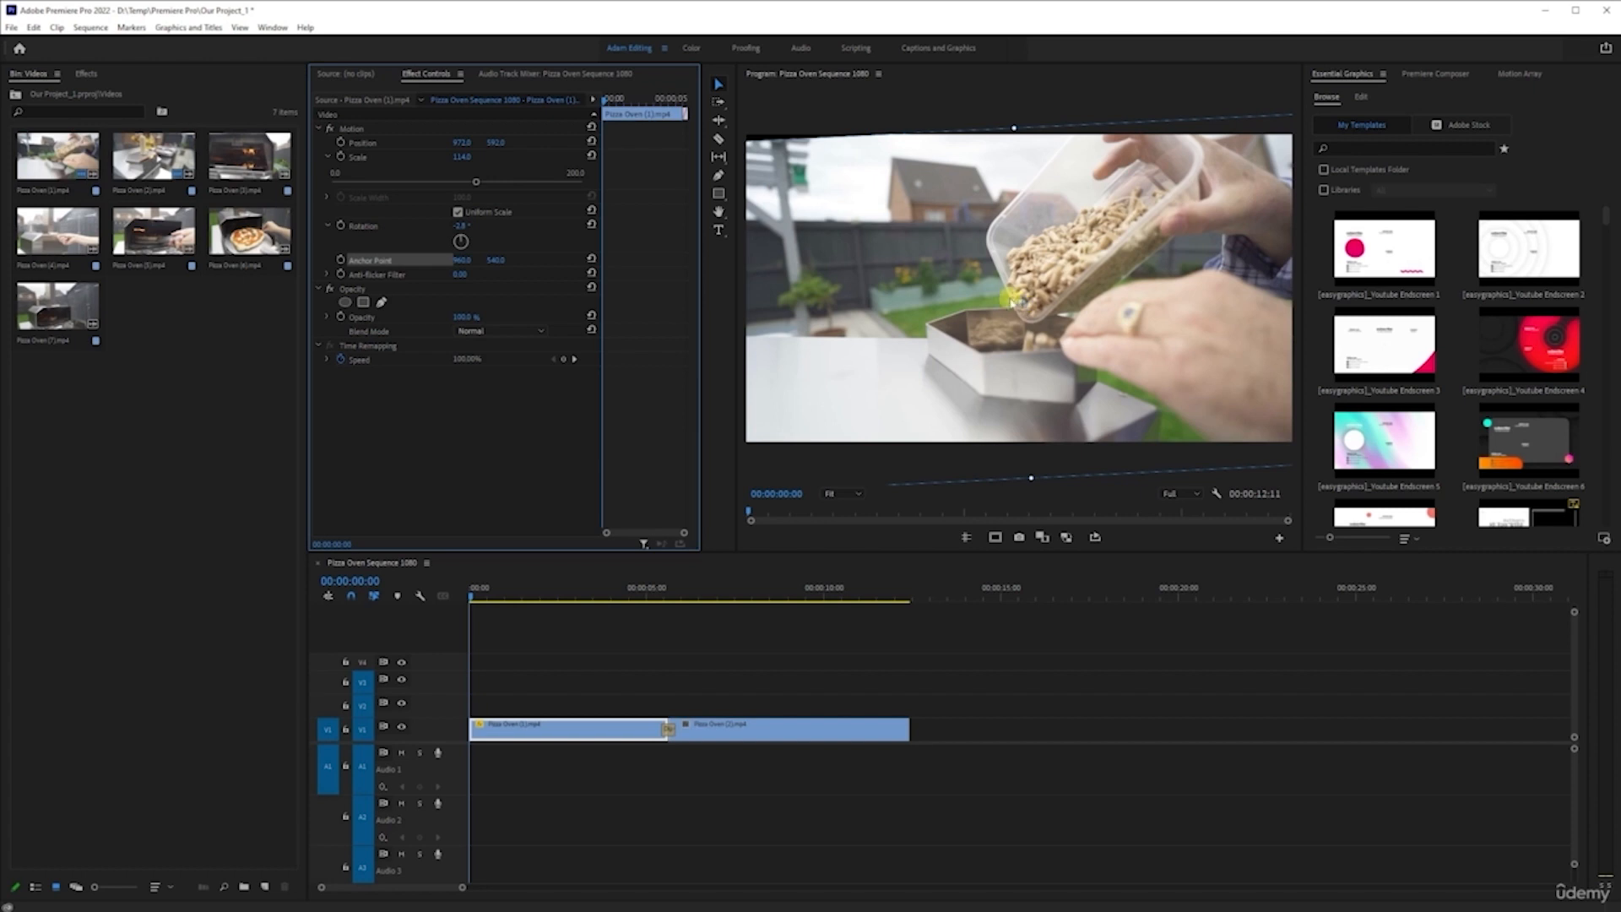
# Set the preview zoom to 25% and move the first clip's anchor point to its lower-right corner at 1920, 1080
pyautogui.click(845, 493)
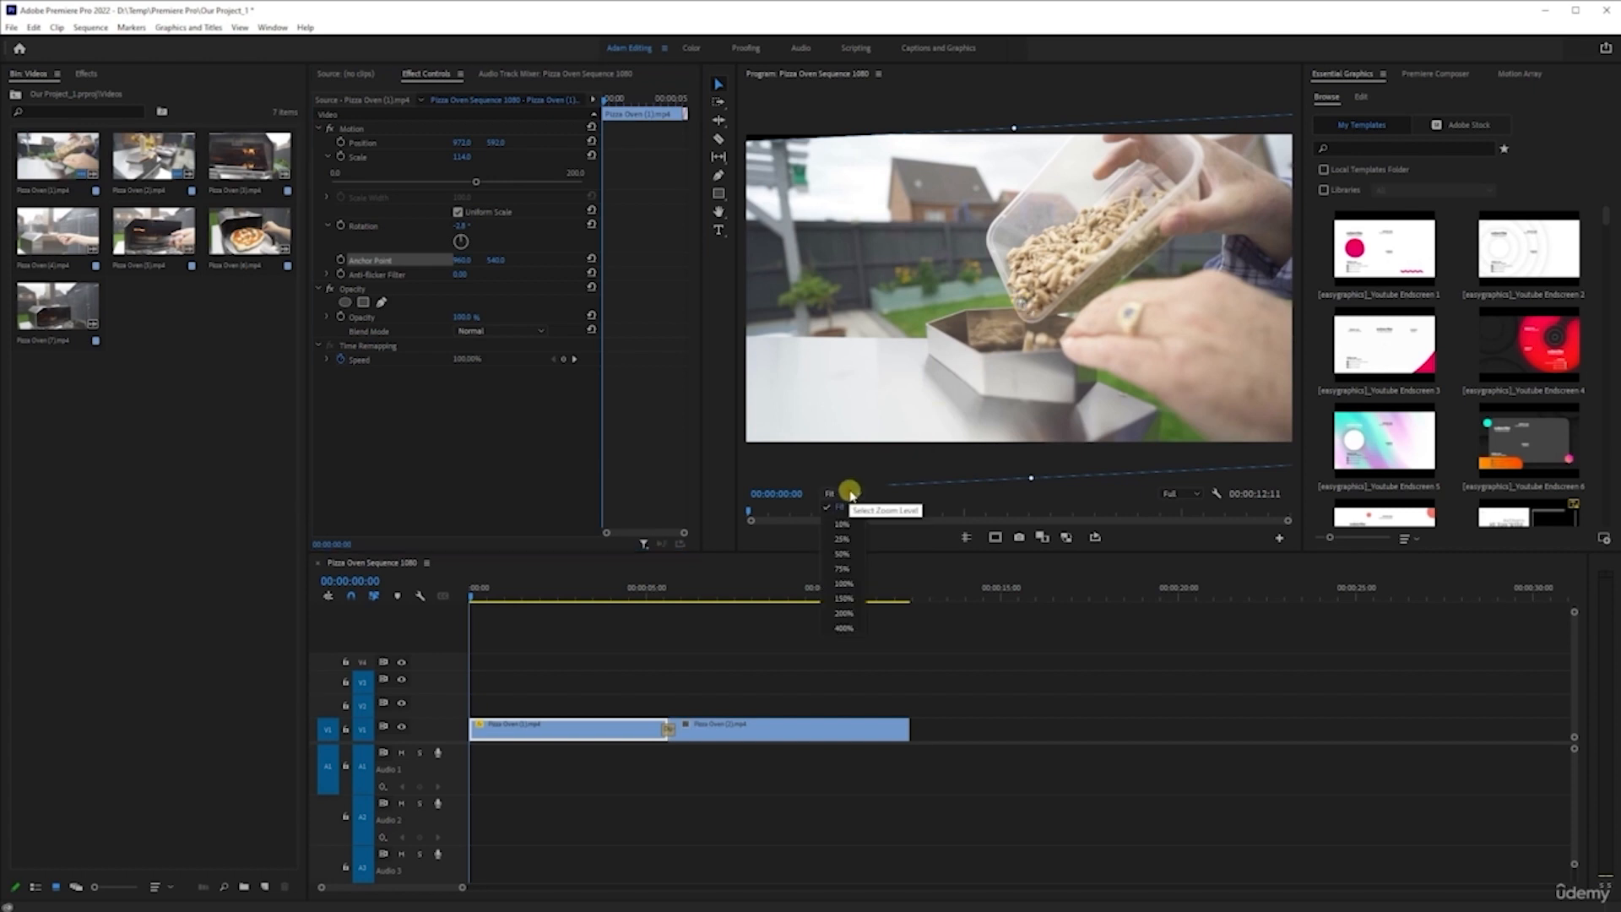
pyautogui.click(859, 554)
pyautogui.click(840, 494)
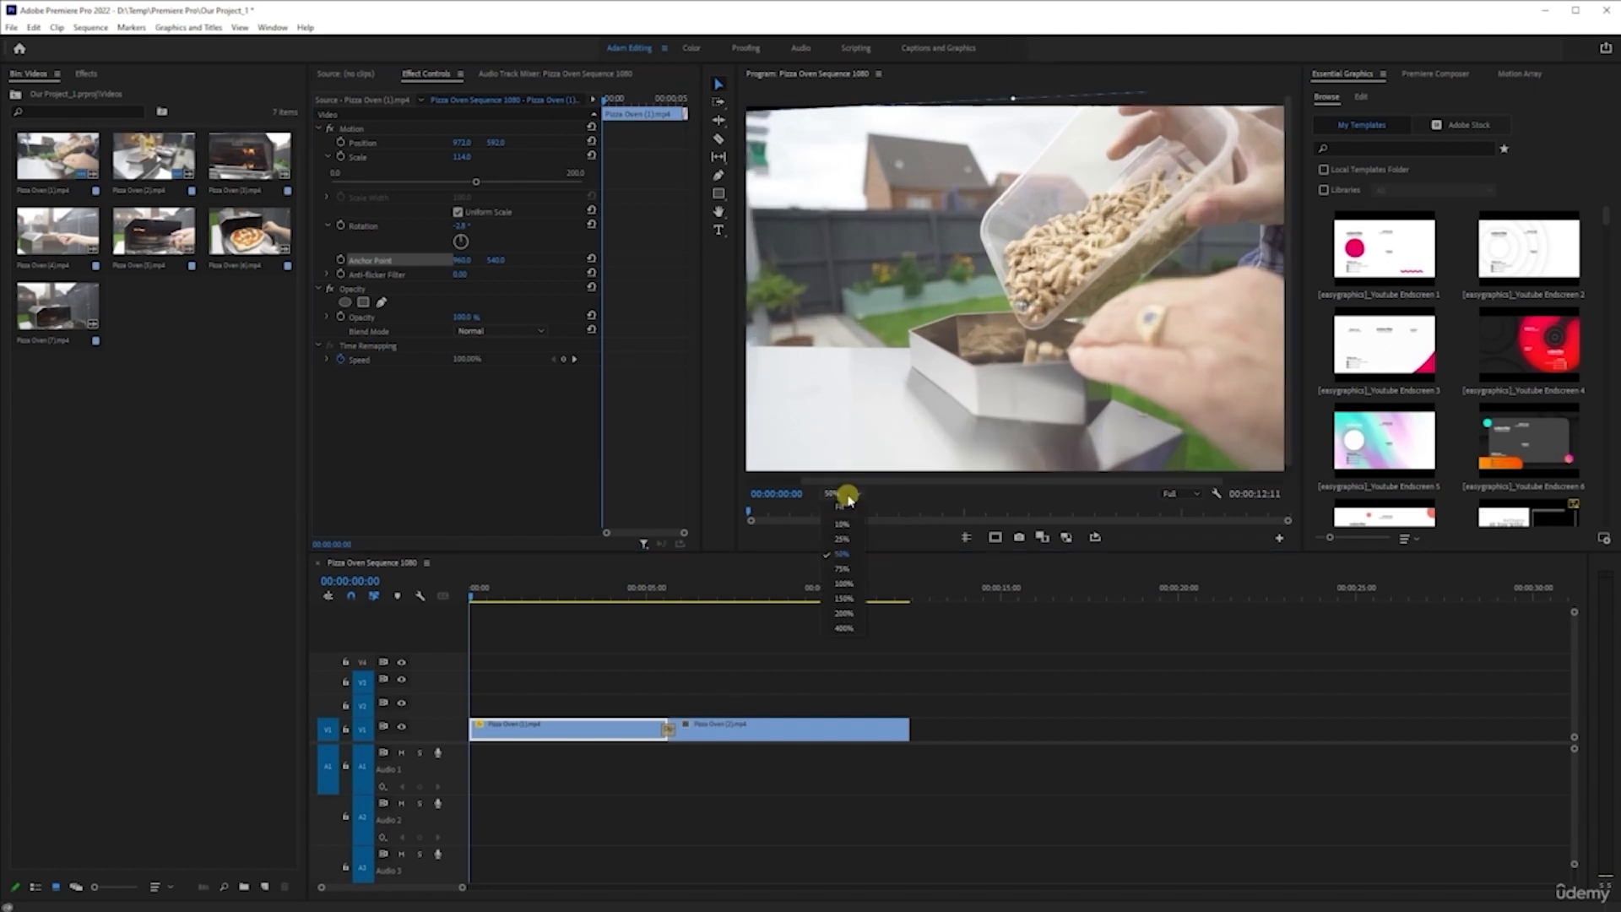
pyautogui.click(841, 540)
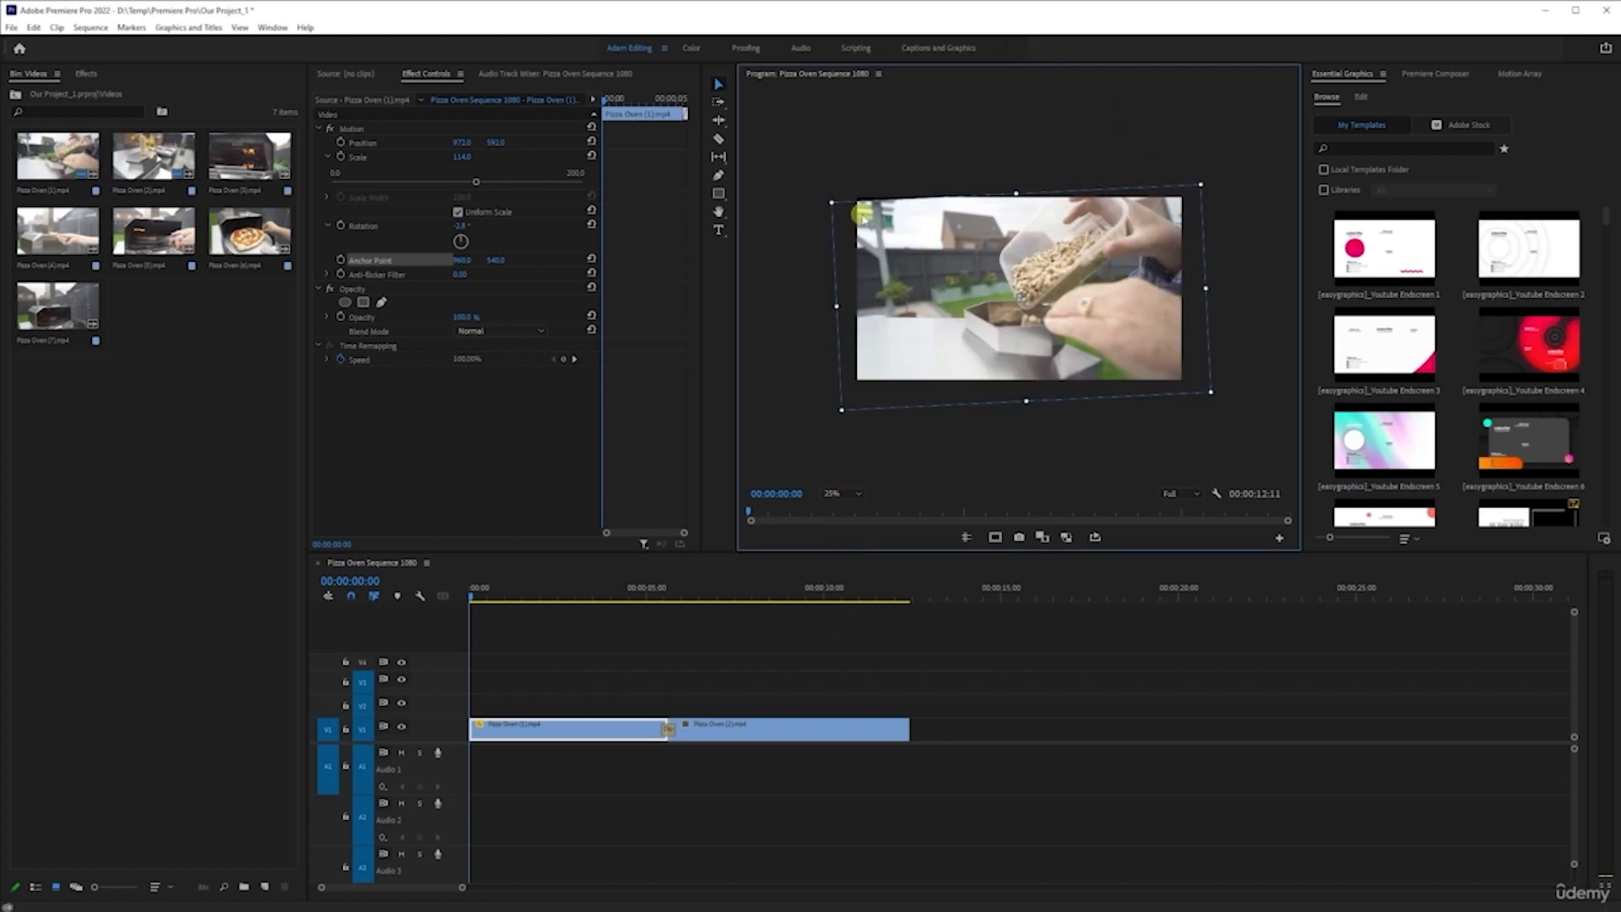
pyautogui.click(368, 261)
pyautogui.moveTo(1019, 299); pyautogui.dragTo(1199, 391)
pyautogui.moveTo(1191, 391)
pyautogui.mouseDown()
pyautogui.moveTo(1141, 365)
pyautogui.moveTo(1181, 380)
pyautogui.mouseUp()
# Try shrinking and enlarging the first clip around its corner anchor point, and set its scale back to 114
pyautogui.moveTo(477, 183); pyautogui.dragTo(439, 183)
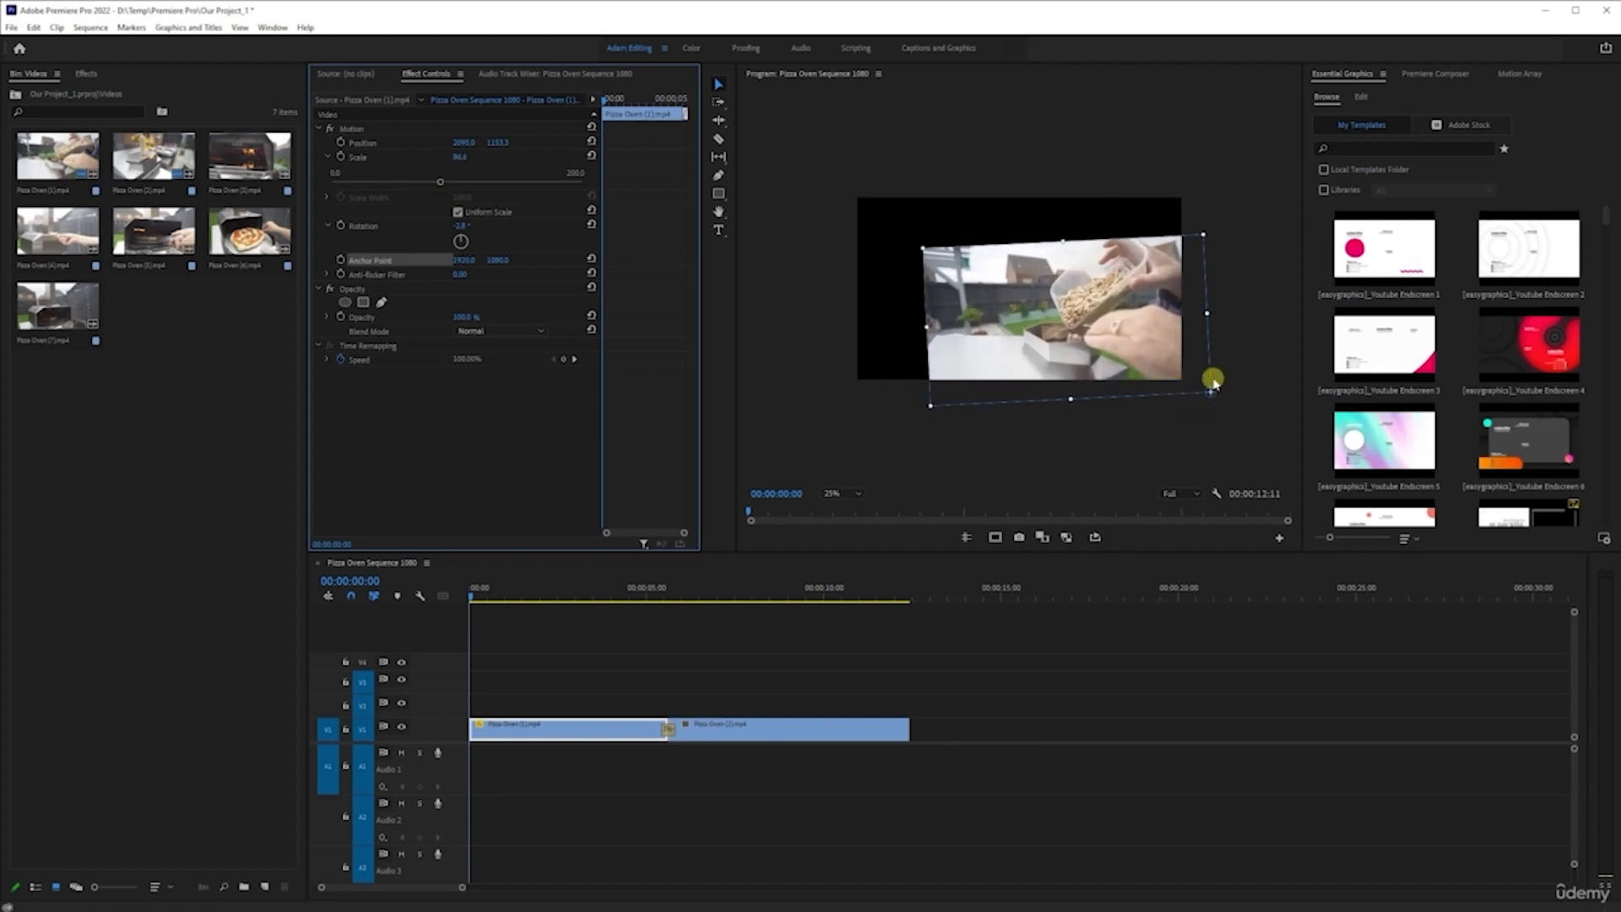
pyautogui.moveTo(1061, 408); pyautogui.dragTo(934, 376)
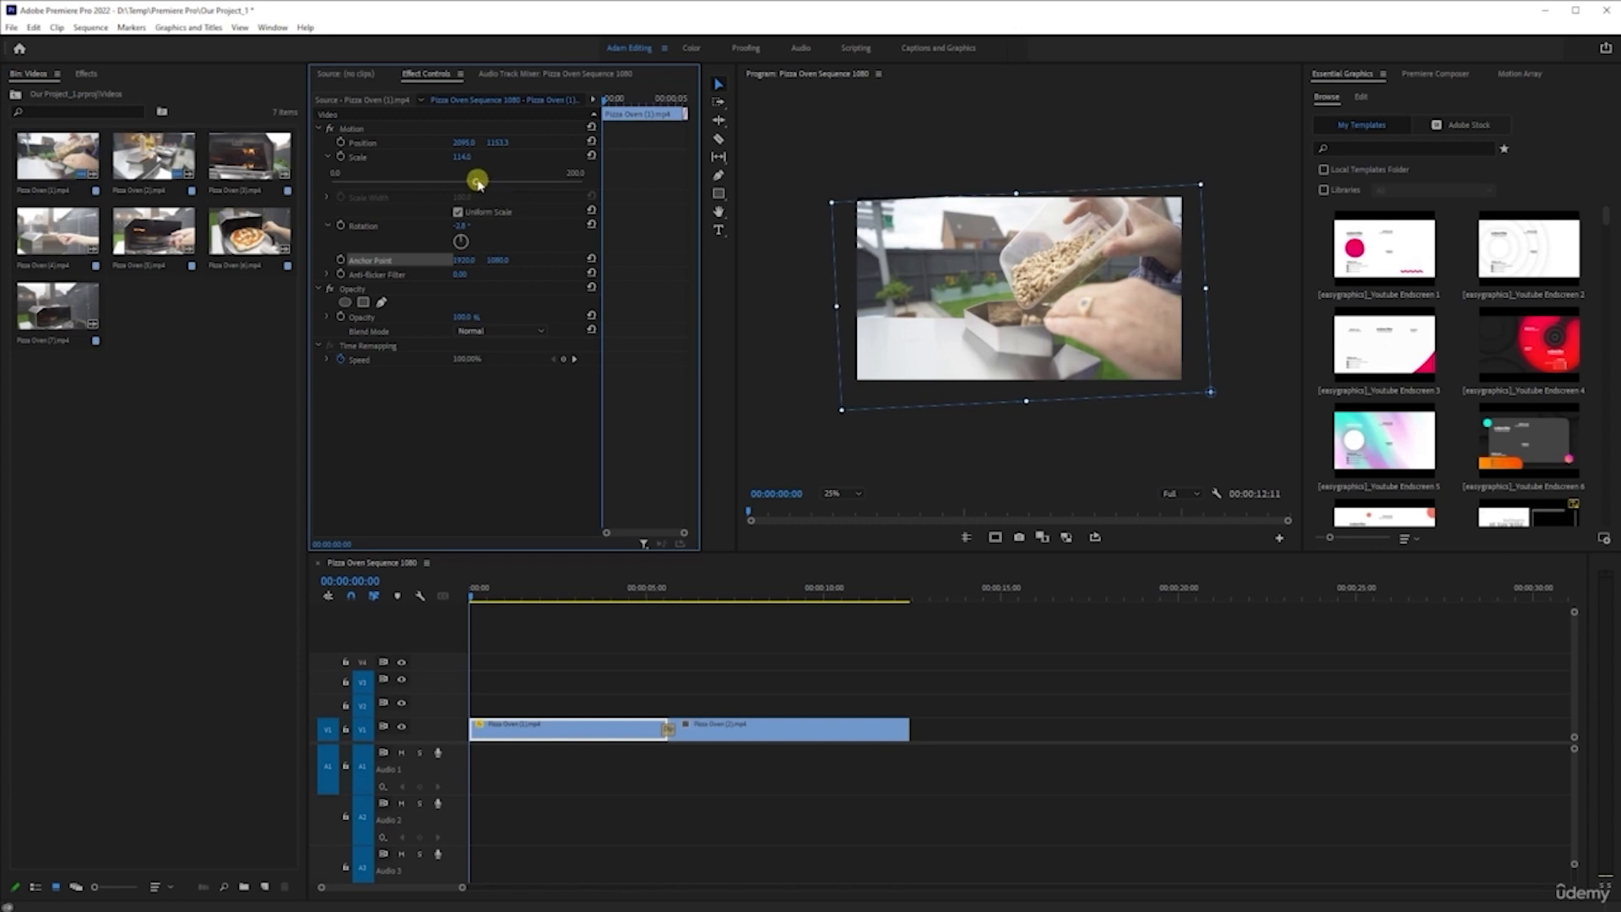
pyautogui.moveTo(477, 181); pyautogui.dragTo(482, 180)
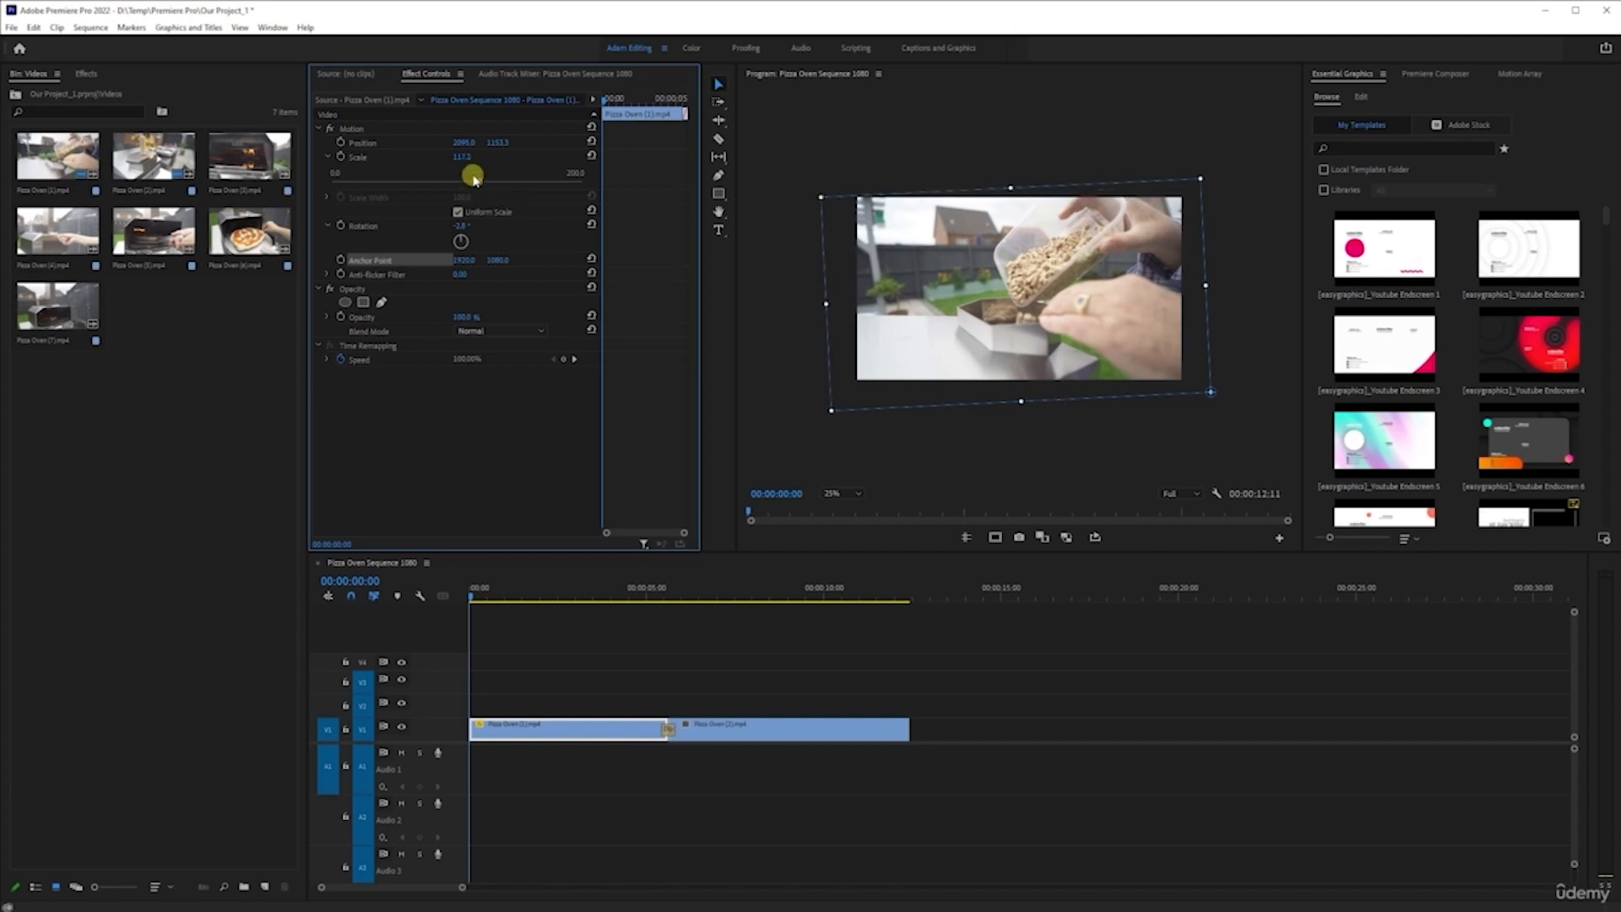
pyautogui.click(464, 156)
pyautogui.write('114')
pyautogui.press('Return')
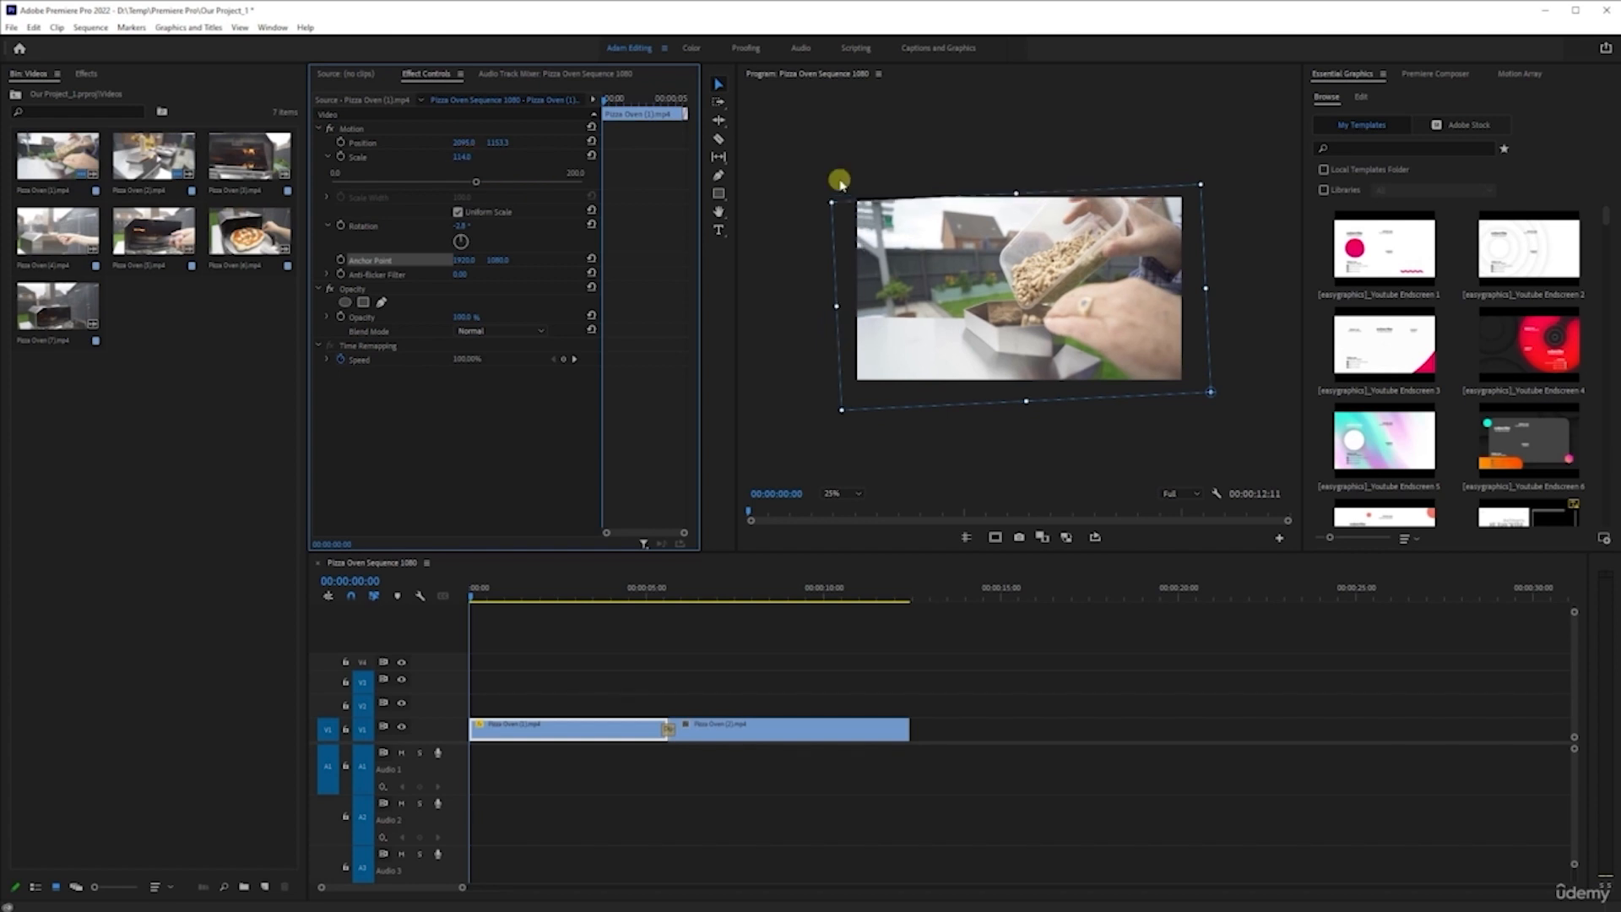
# Set the first clip's scale to 115, increase it to 115.7, and deselect the clip's outline in the preview
pyautogui.click(469, 156)
pyautogui.press('Return')
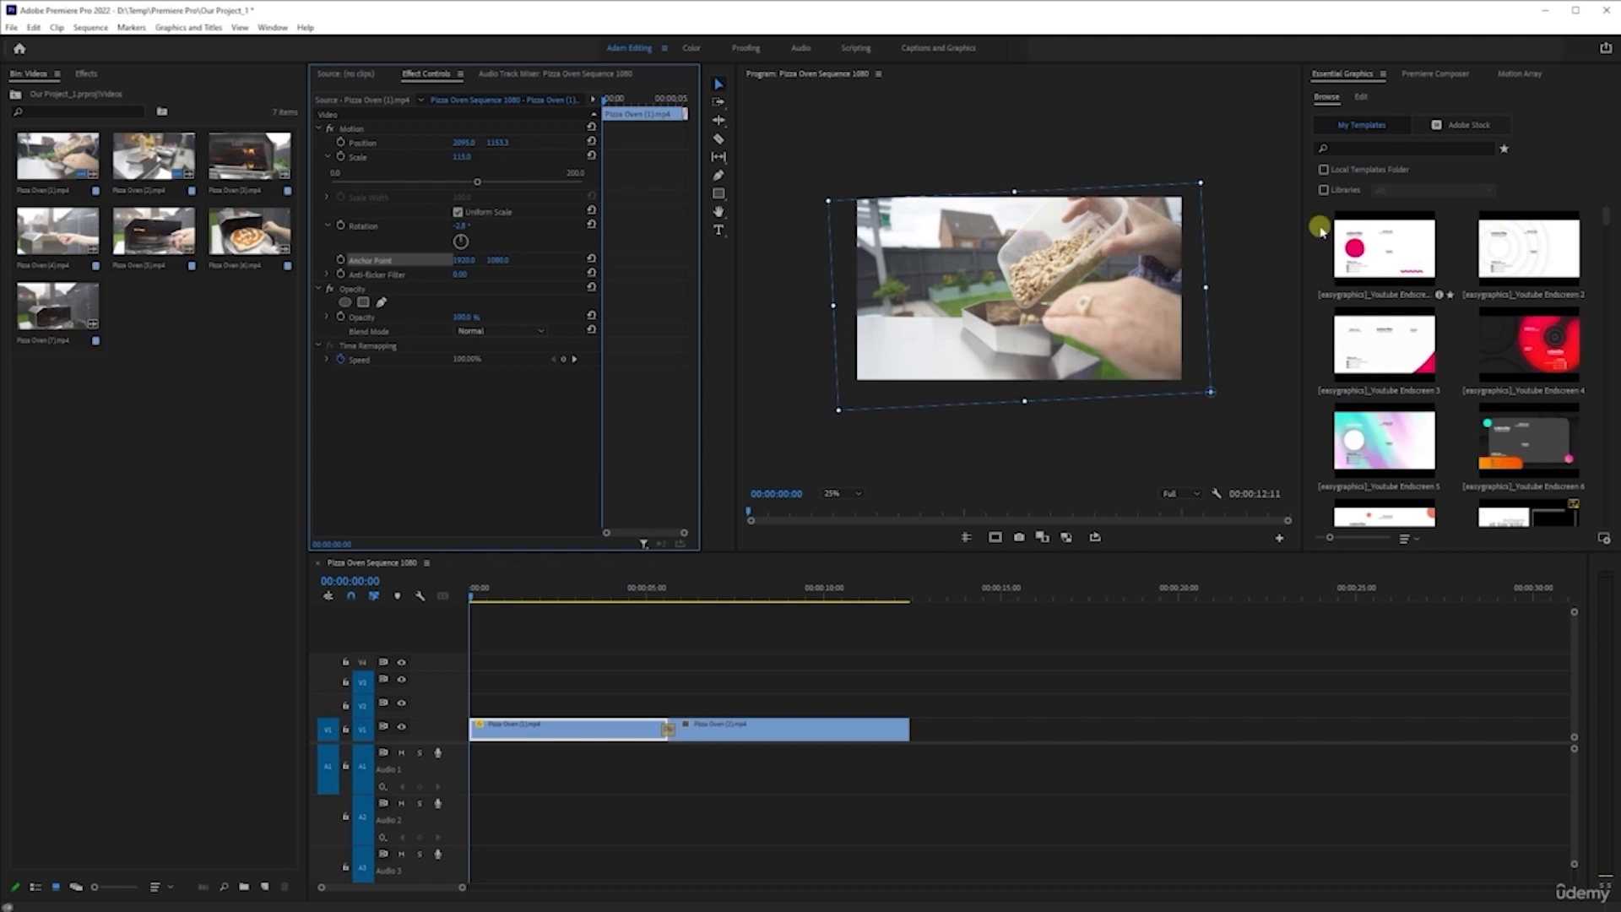
pyautogui.click(460, 157)
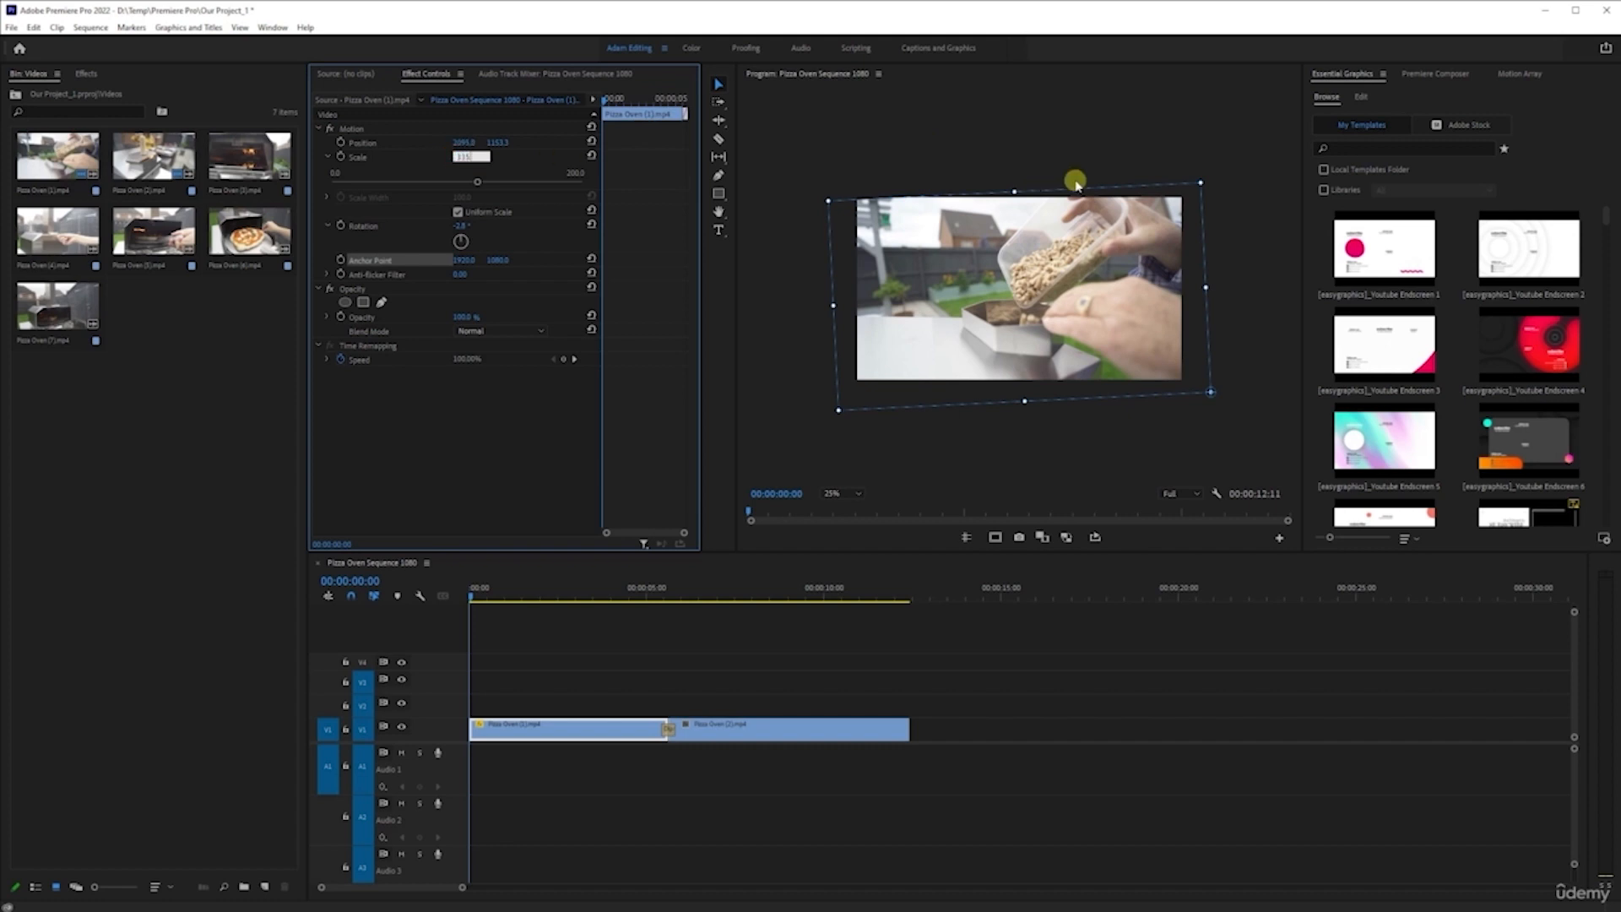
pyautogui.write('115.7')
pyautogui.press('Return')
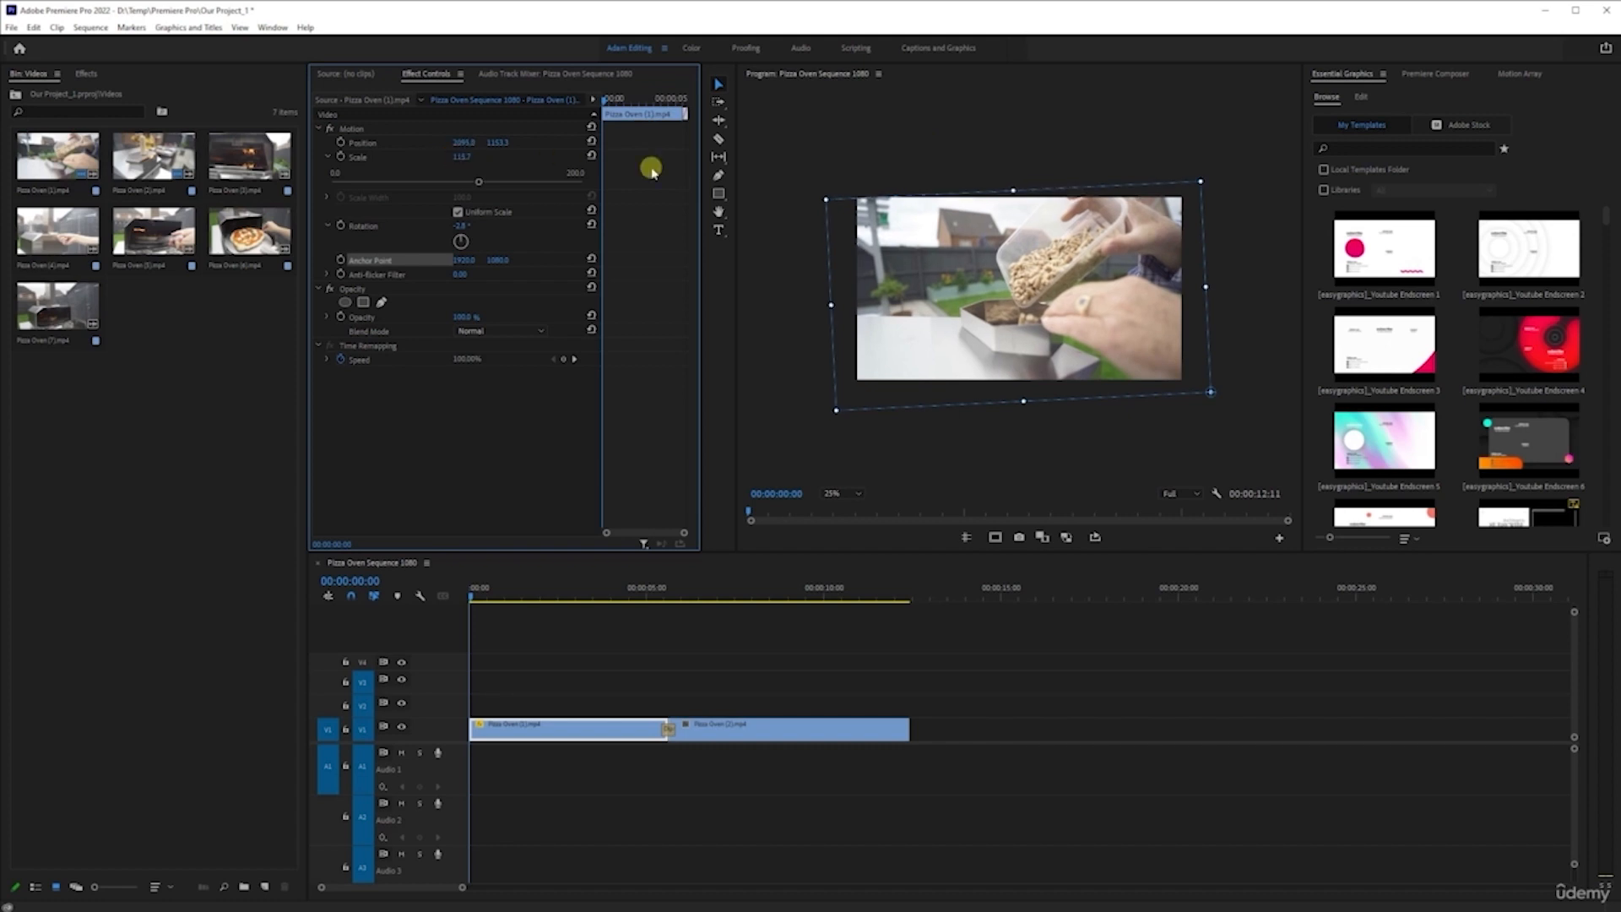
pyautogui.click(773, 255)
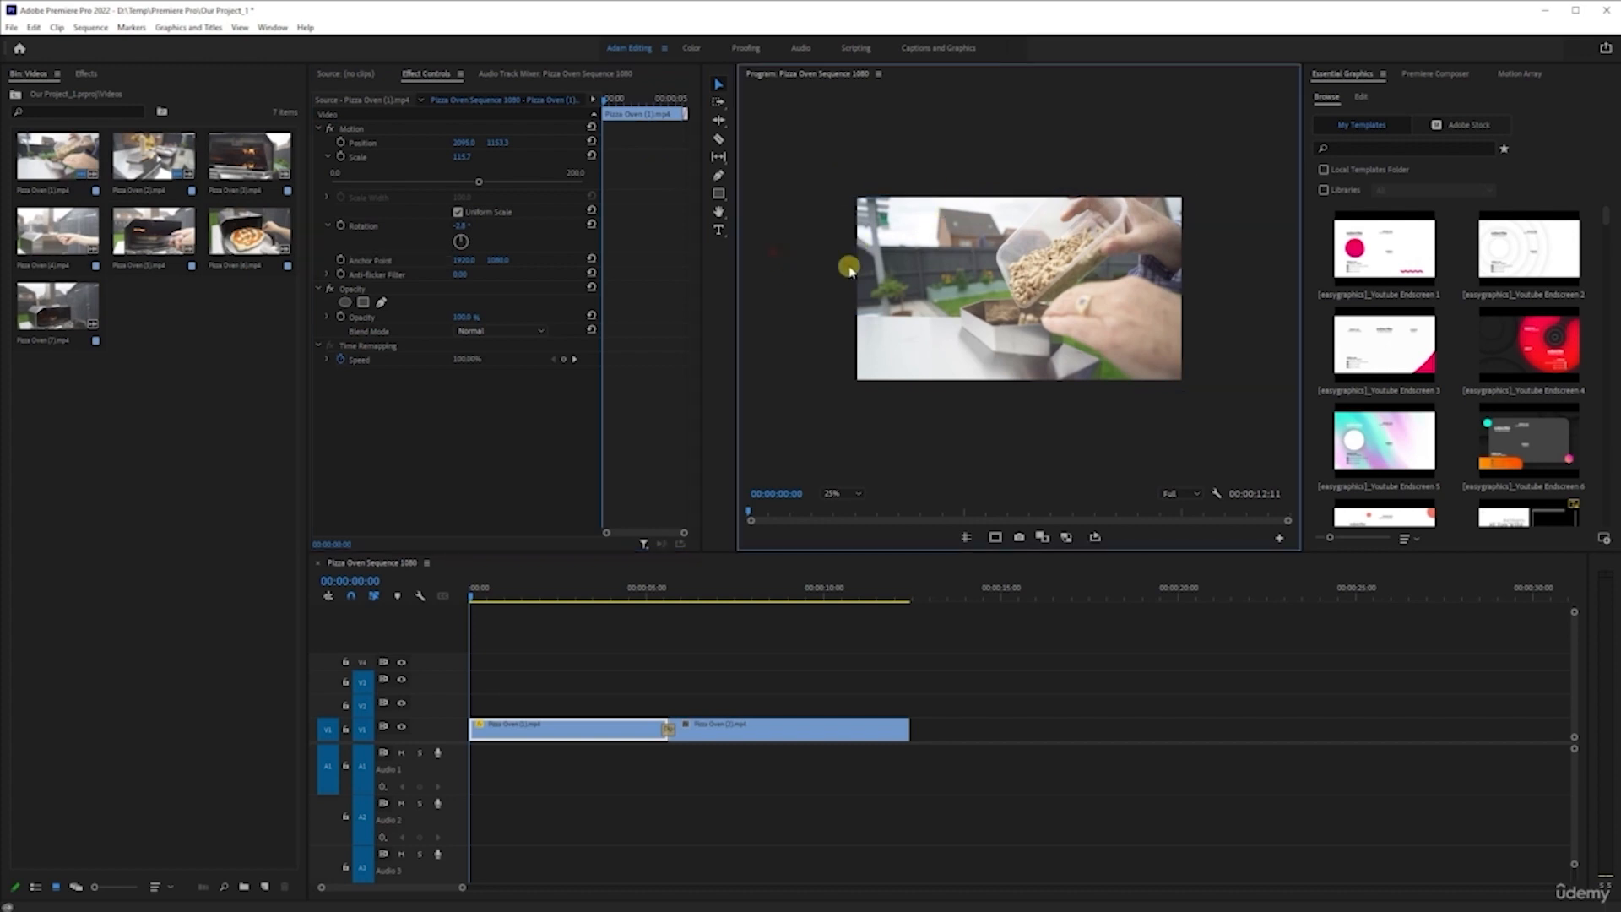
# Check the preview's corners at 50% zoom in a maximized view and set the first clip's scale to 116
pyautogui.click(851, 493)
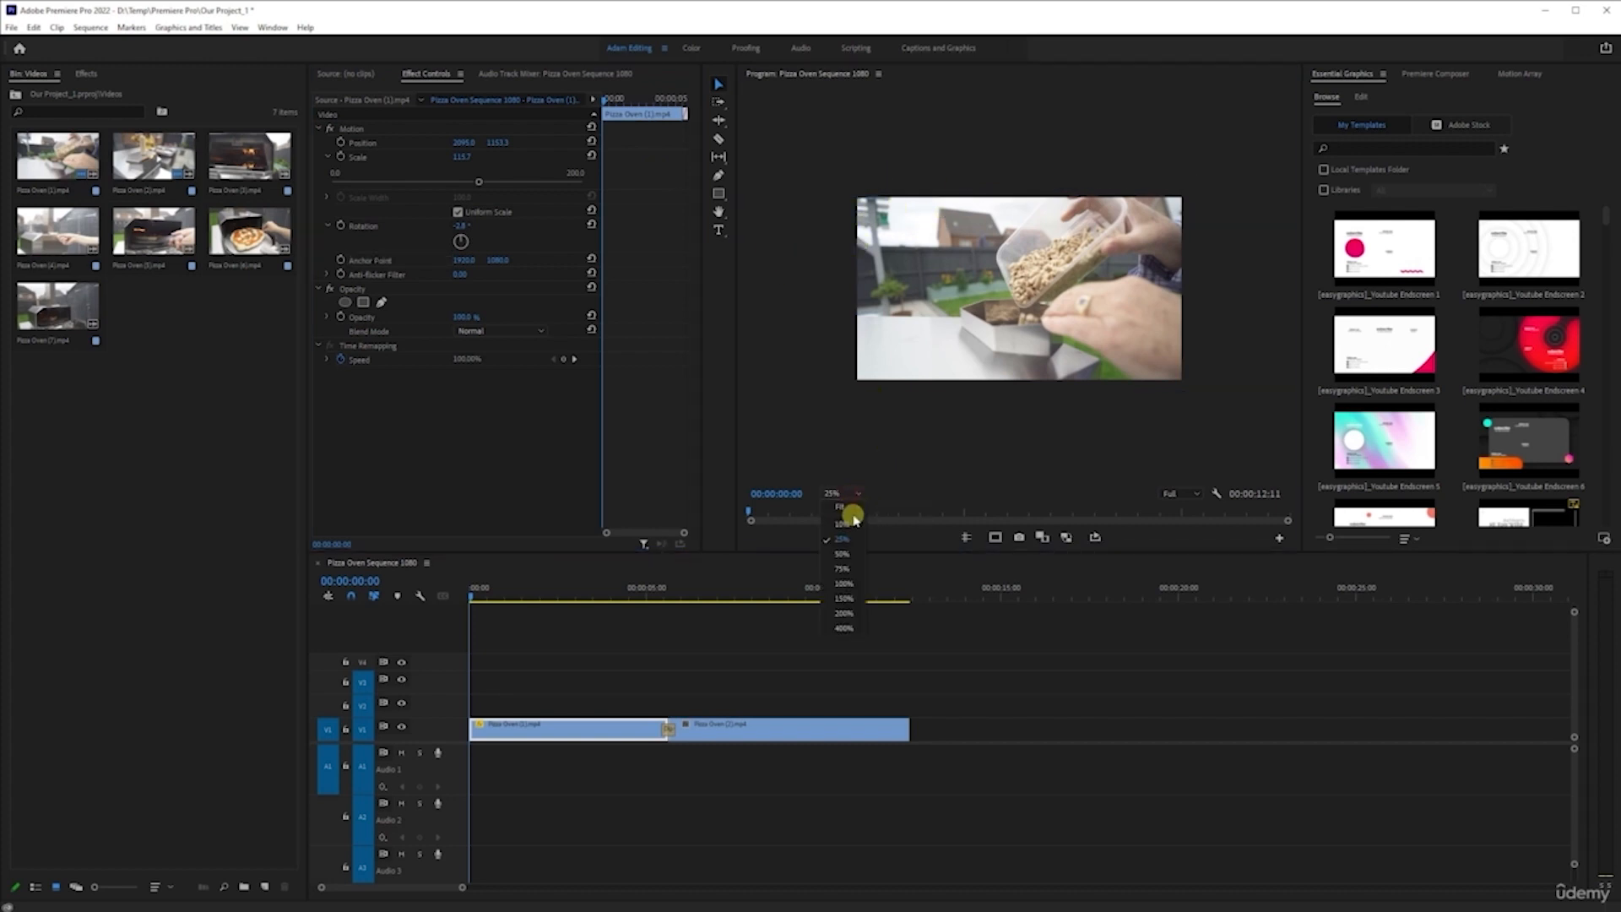
pyautogui.click(857, 554)
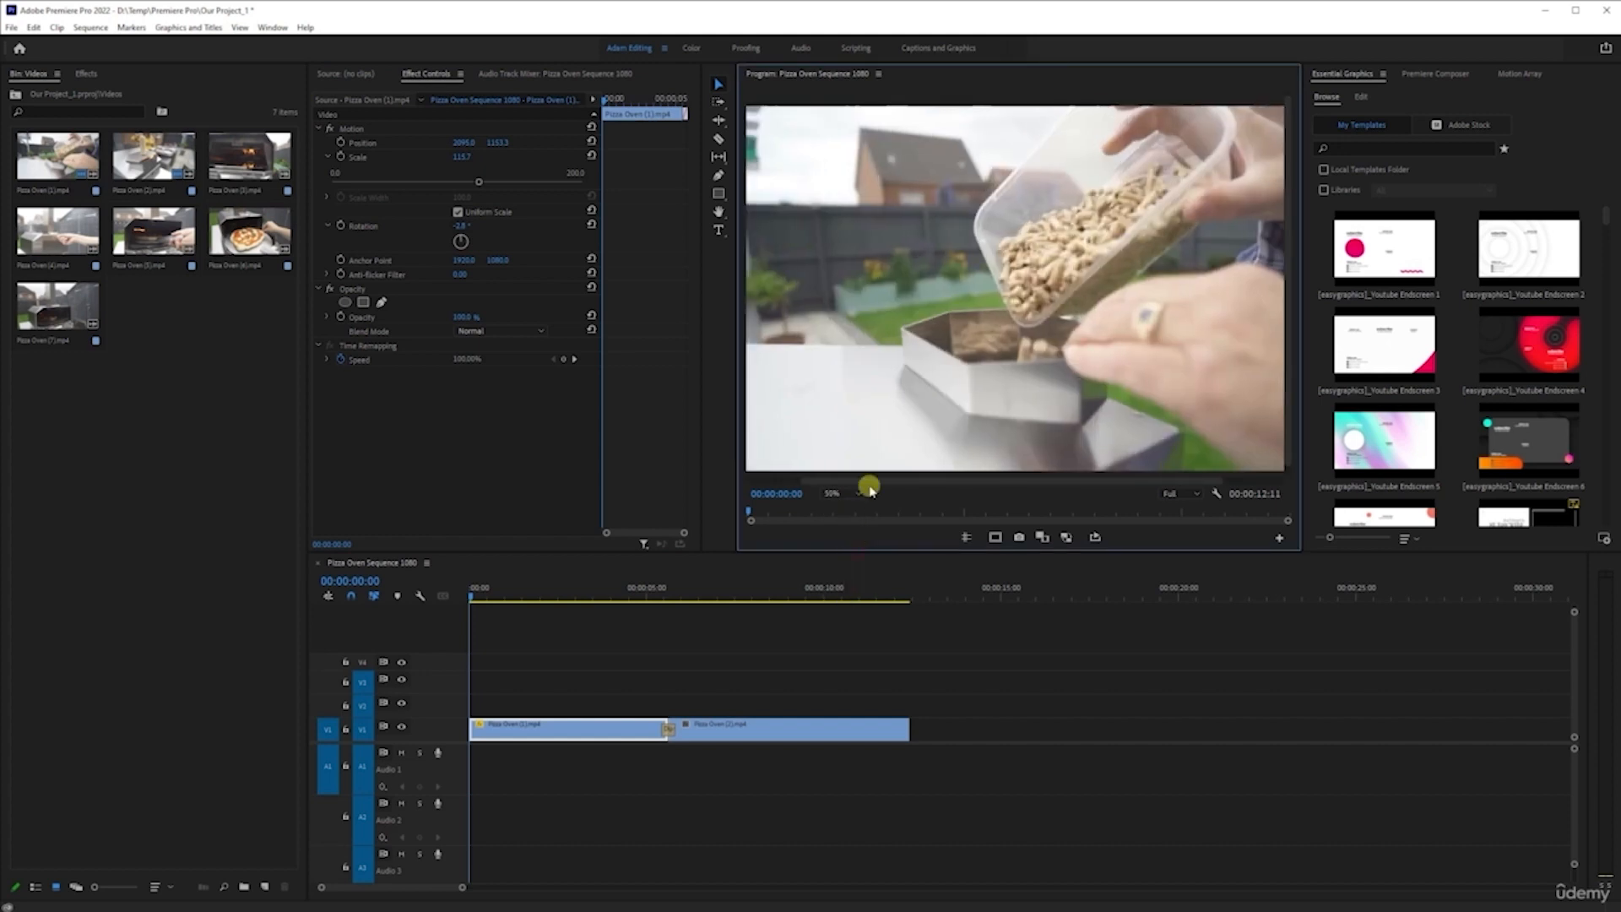
pyautogui.press('`')
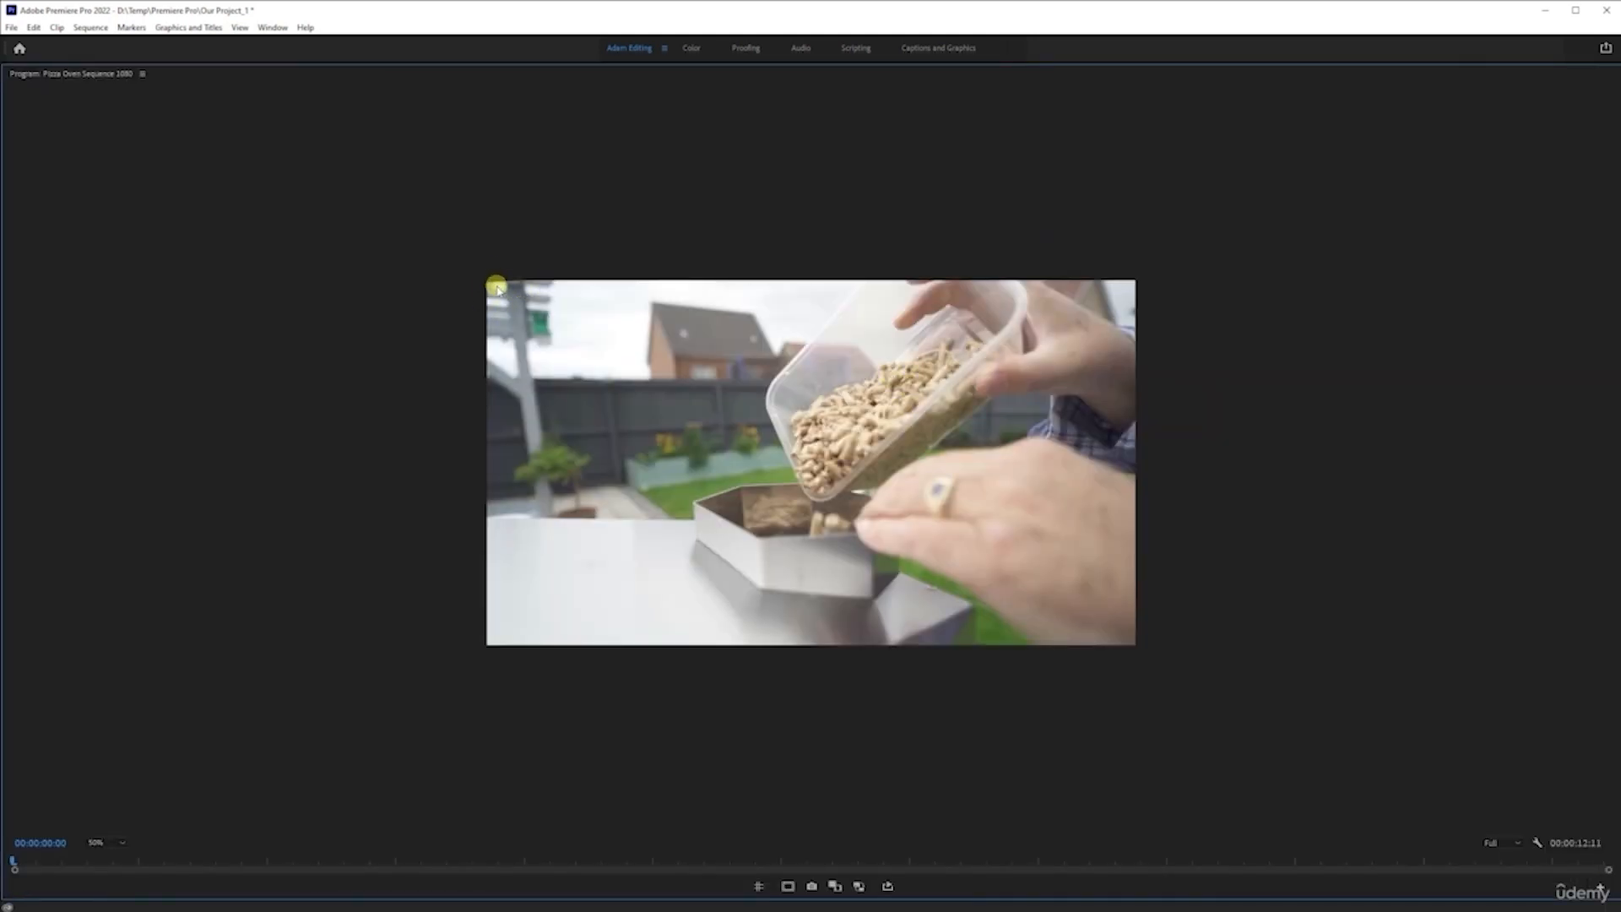
pyautogui.press('`')
pyautogui.click(462, 156)
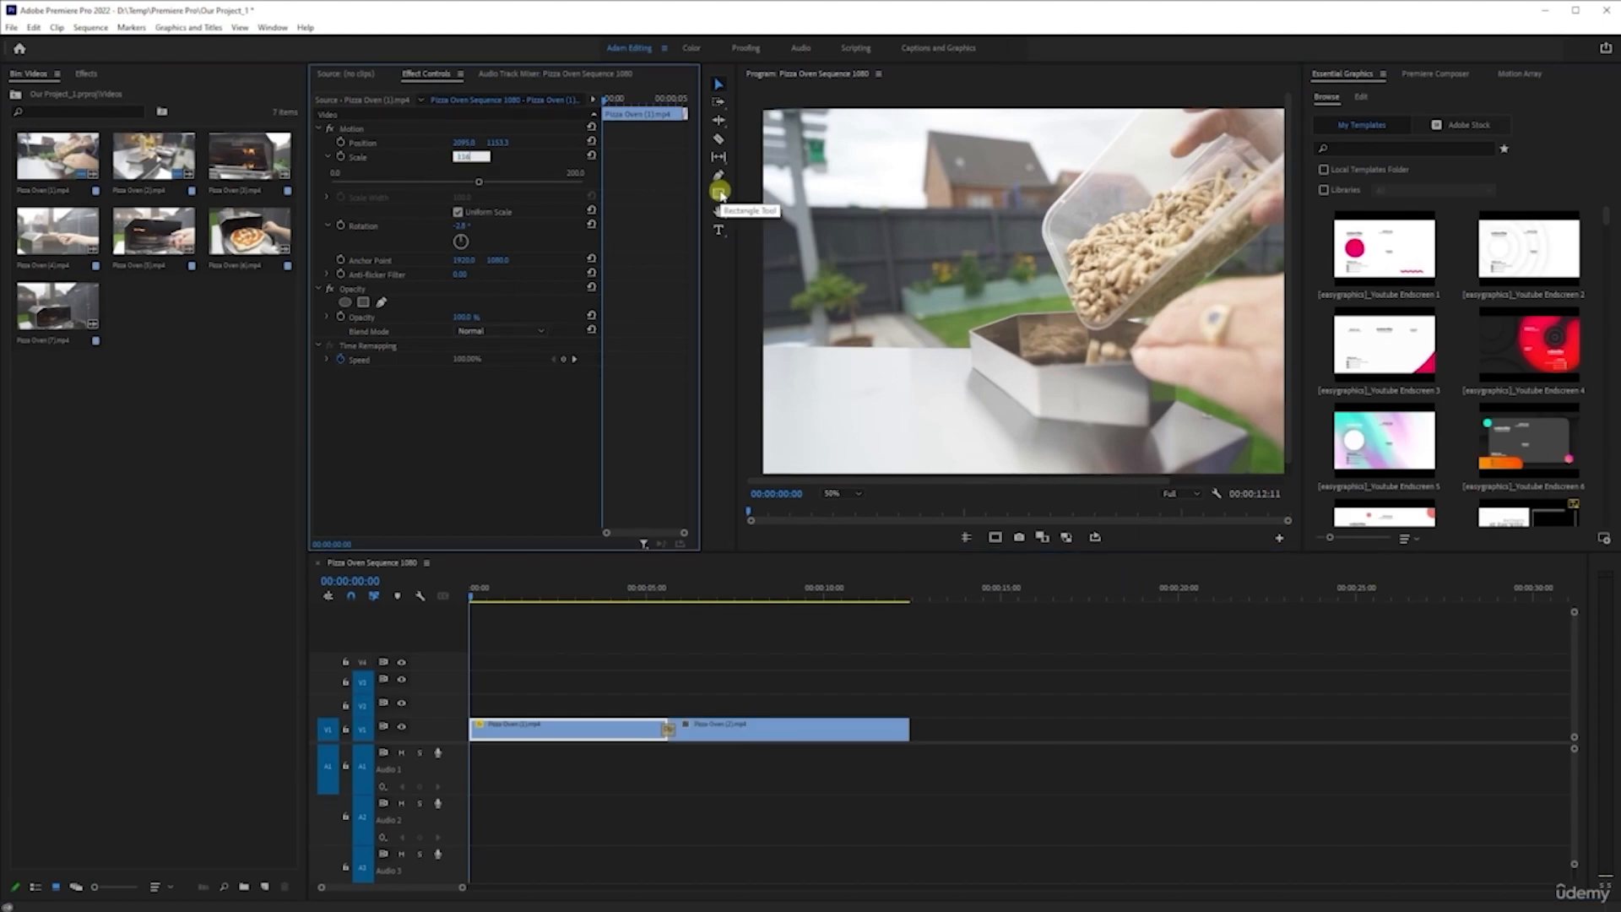
pyautogui.write('116')
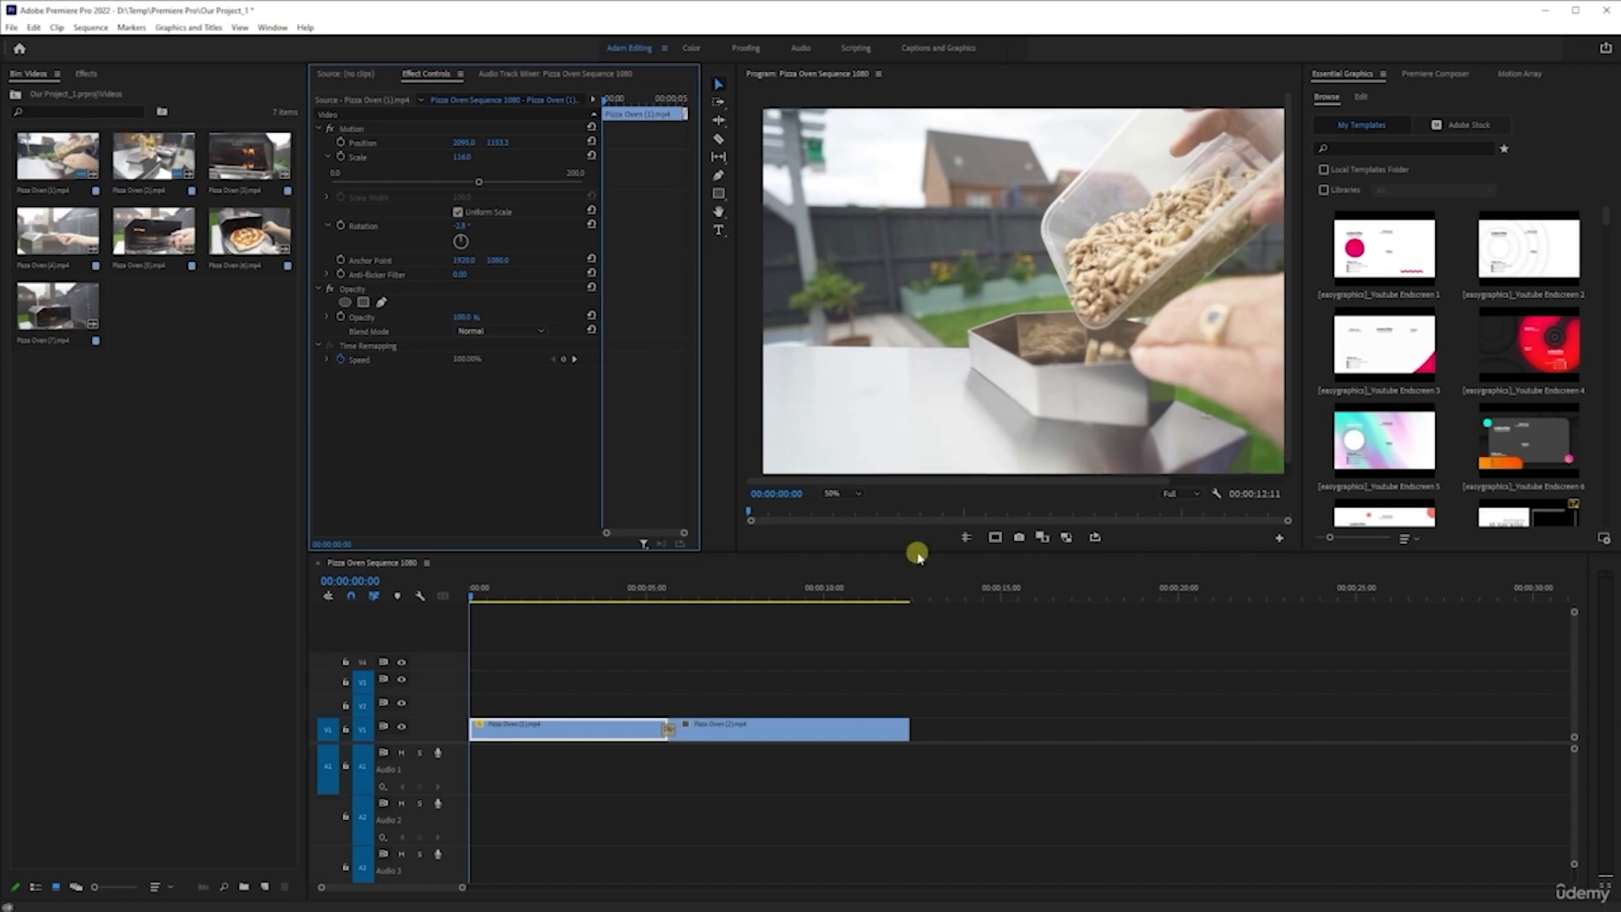
# Set the preview zoom to Fit and examine the frame's corners in a maximized view, restoring the layout
pyautogui.click(851, 494)
pyautogui.click(841, 505)
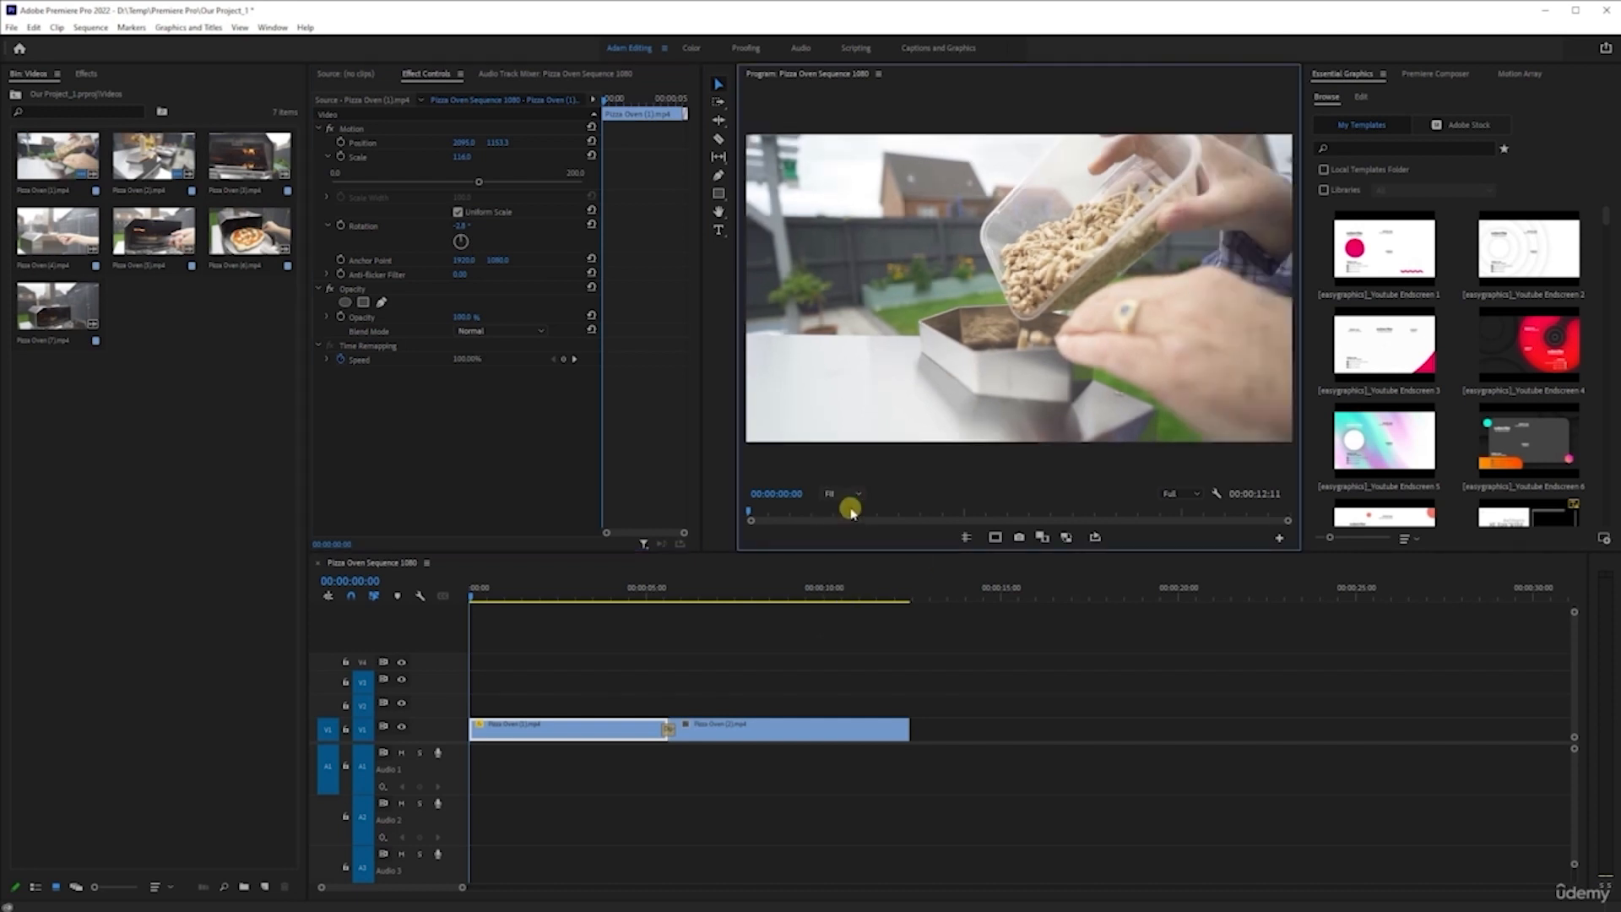
pyautogui.press('`')
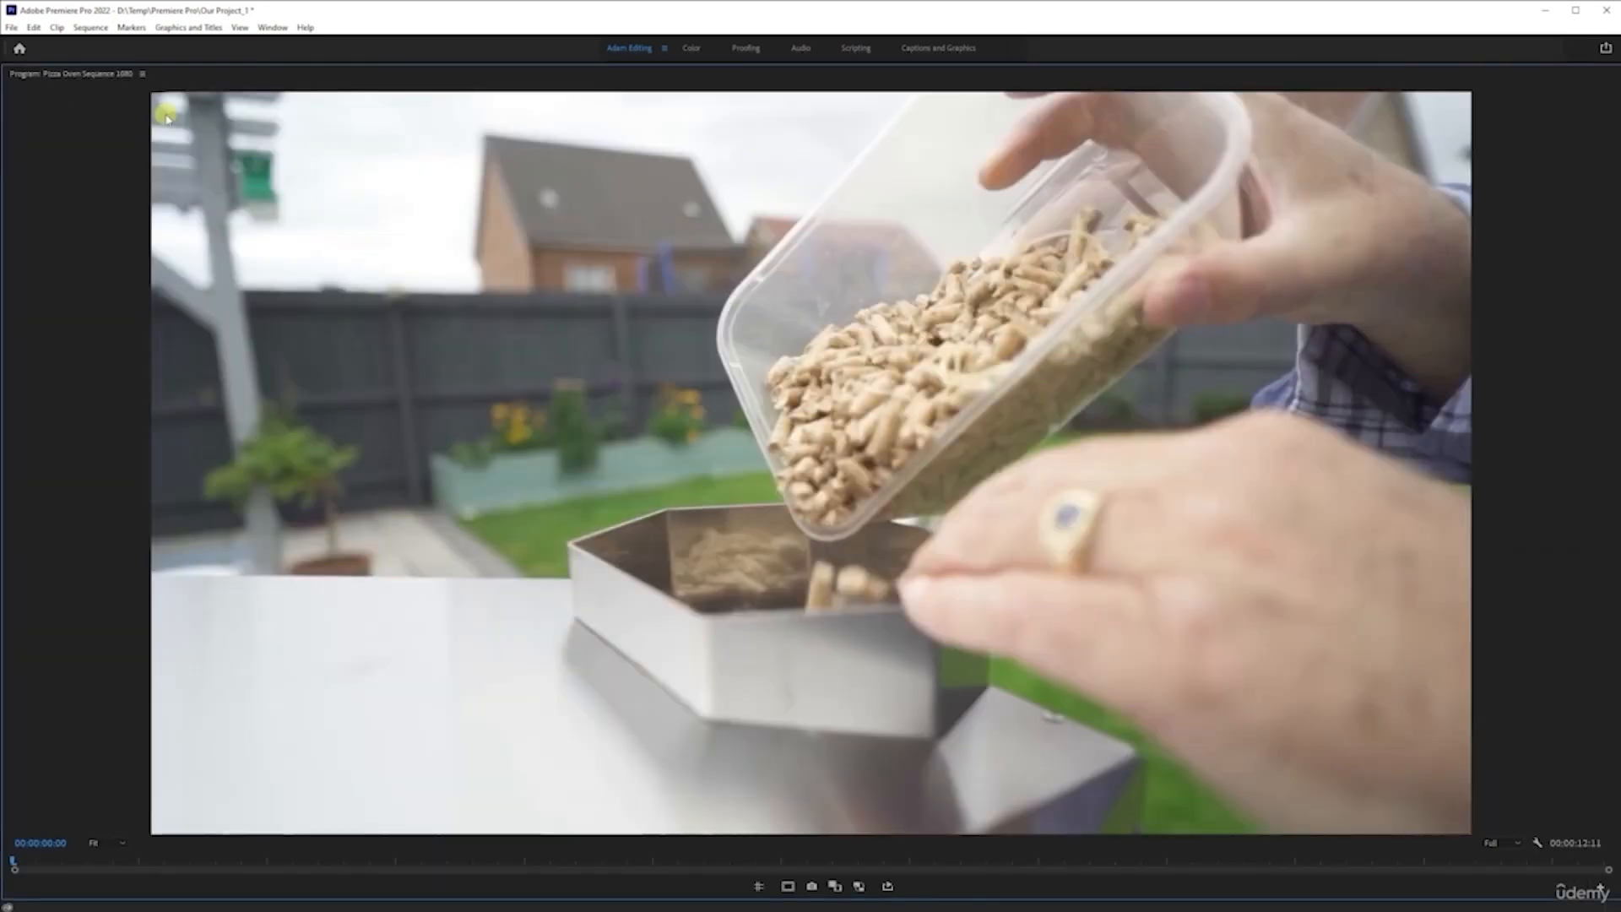
pyautogui.press('`')
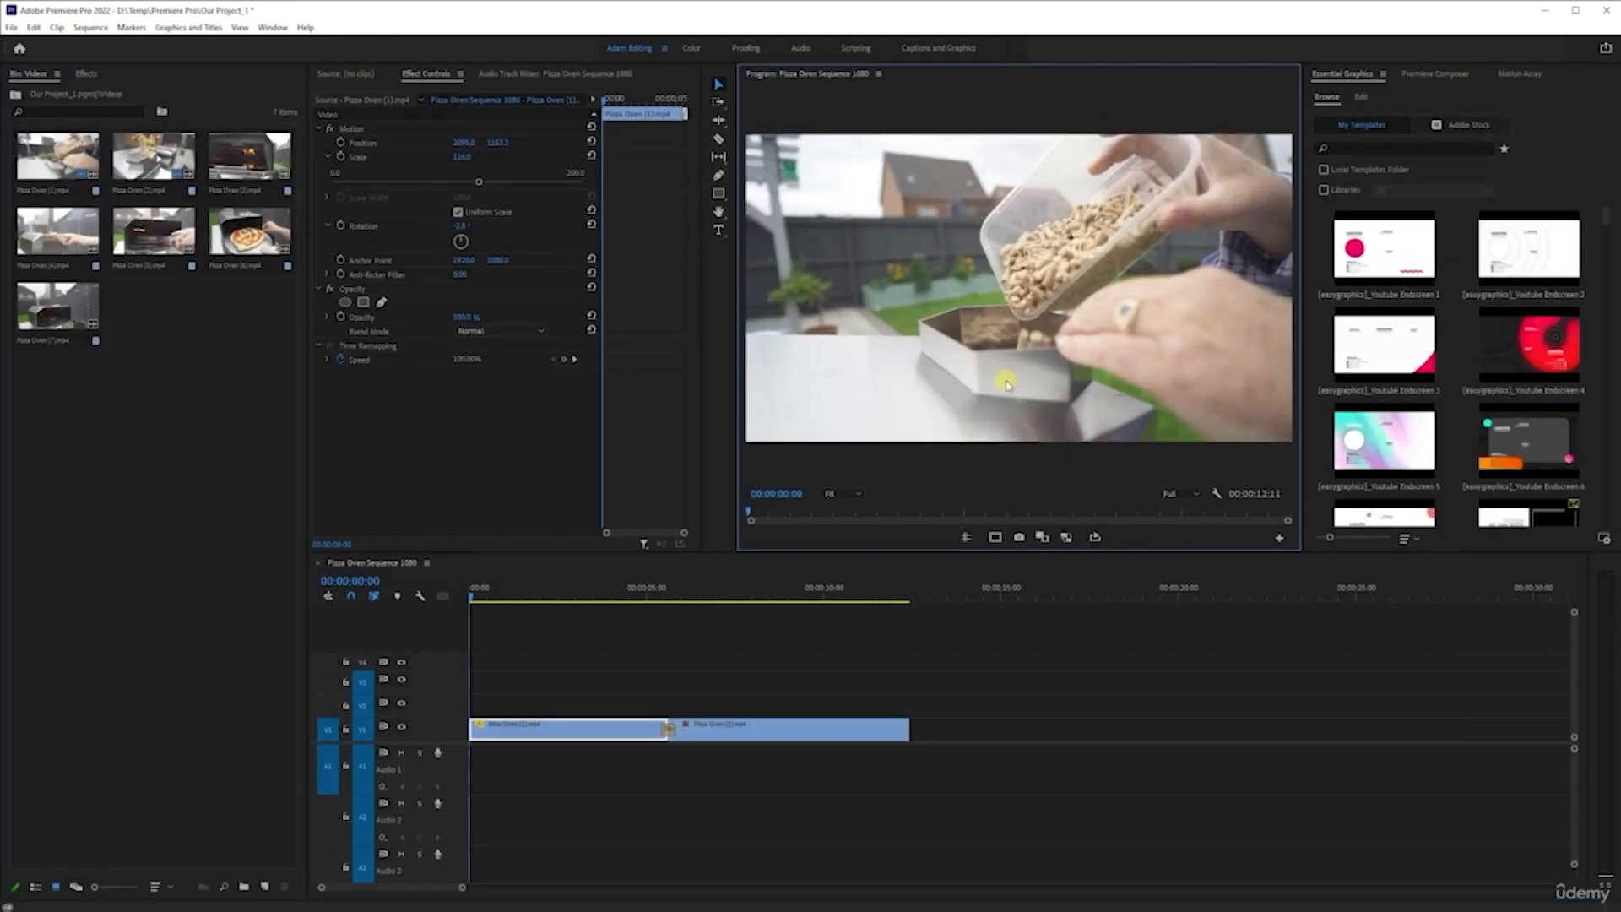
# Show the first clip's motion outline and inspect its corners at 25% zoom in a maximized preview, restoring the layout
pyautogui.click(359, 127)
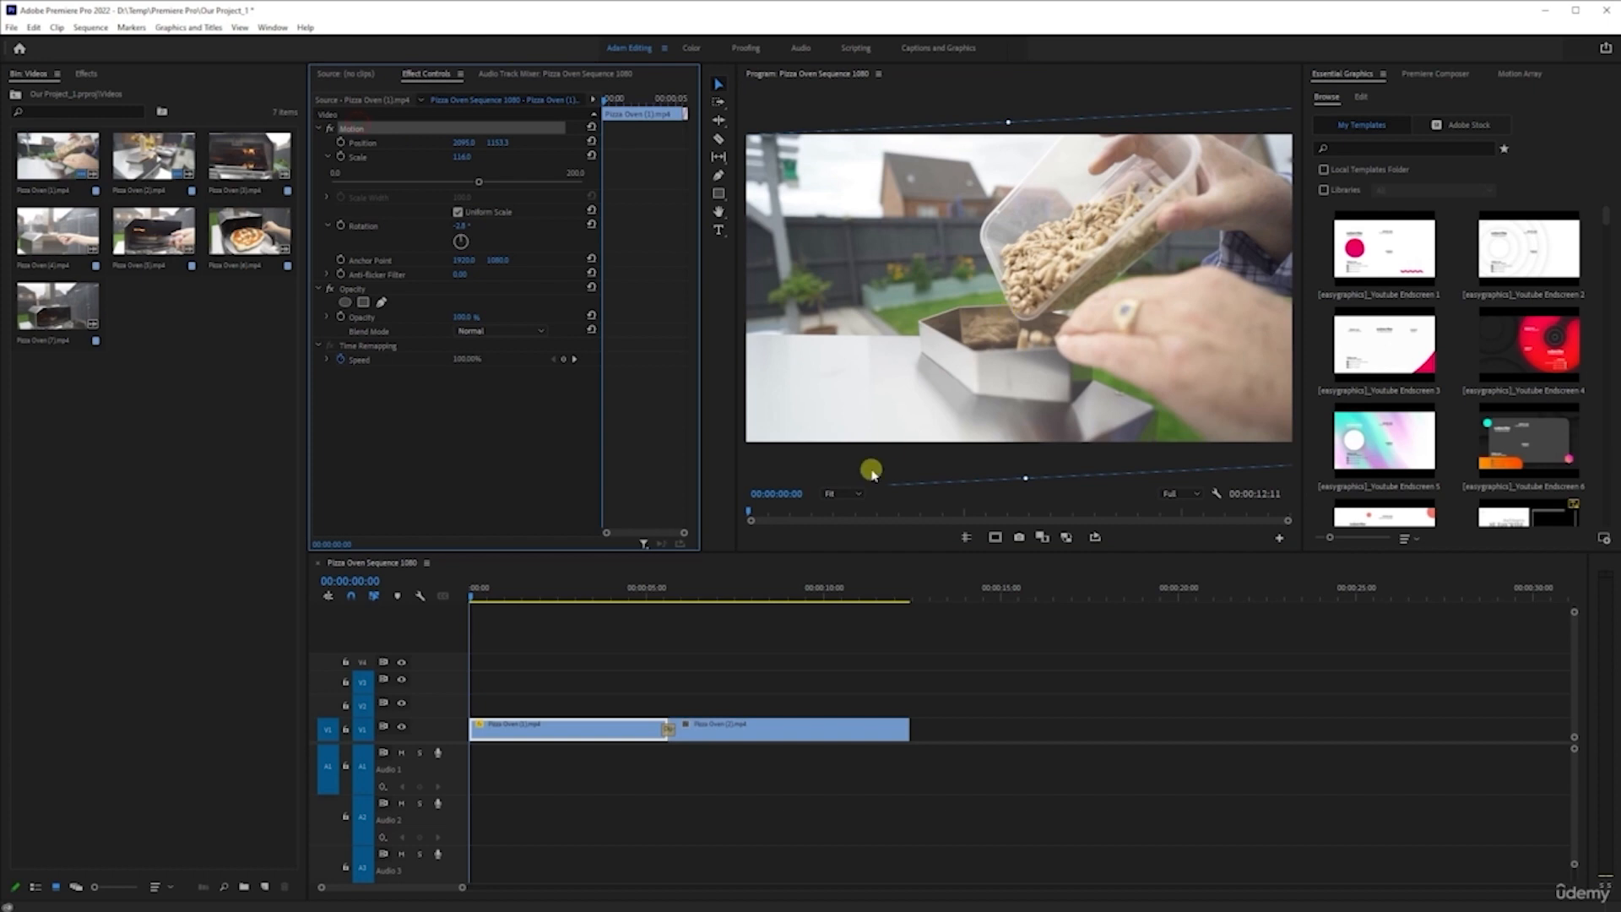
pyautogui.press('`')
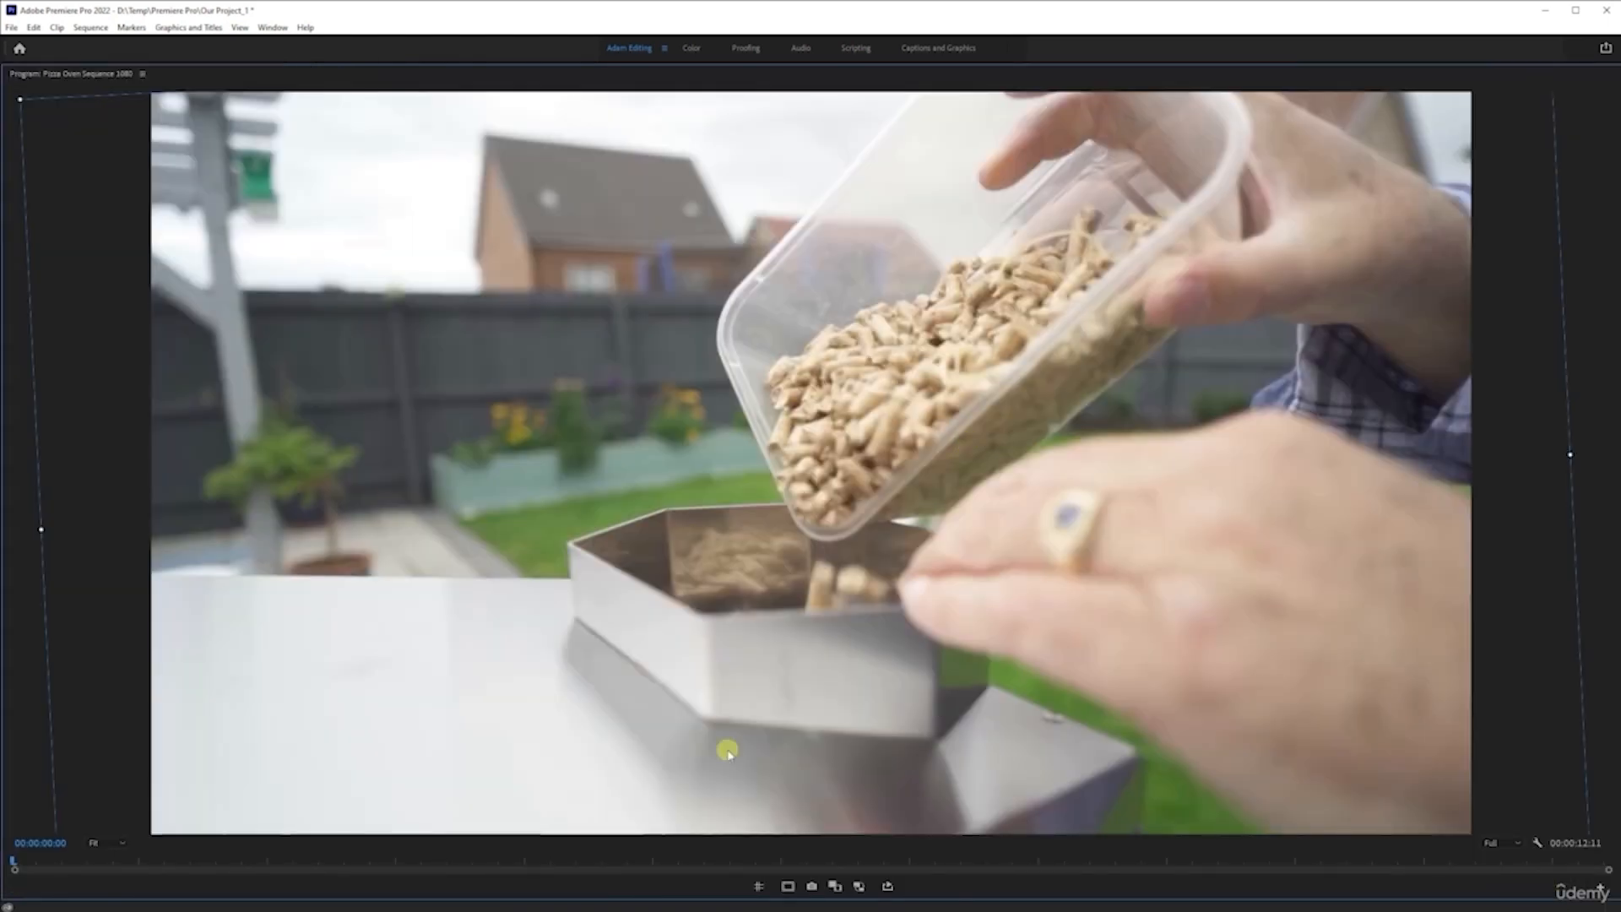
pyautogui.click(119, 840)
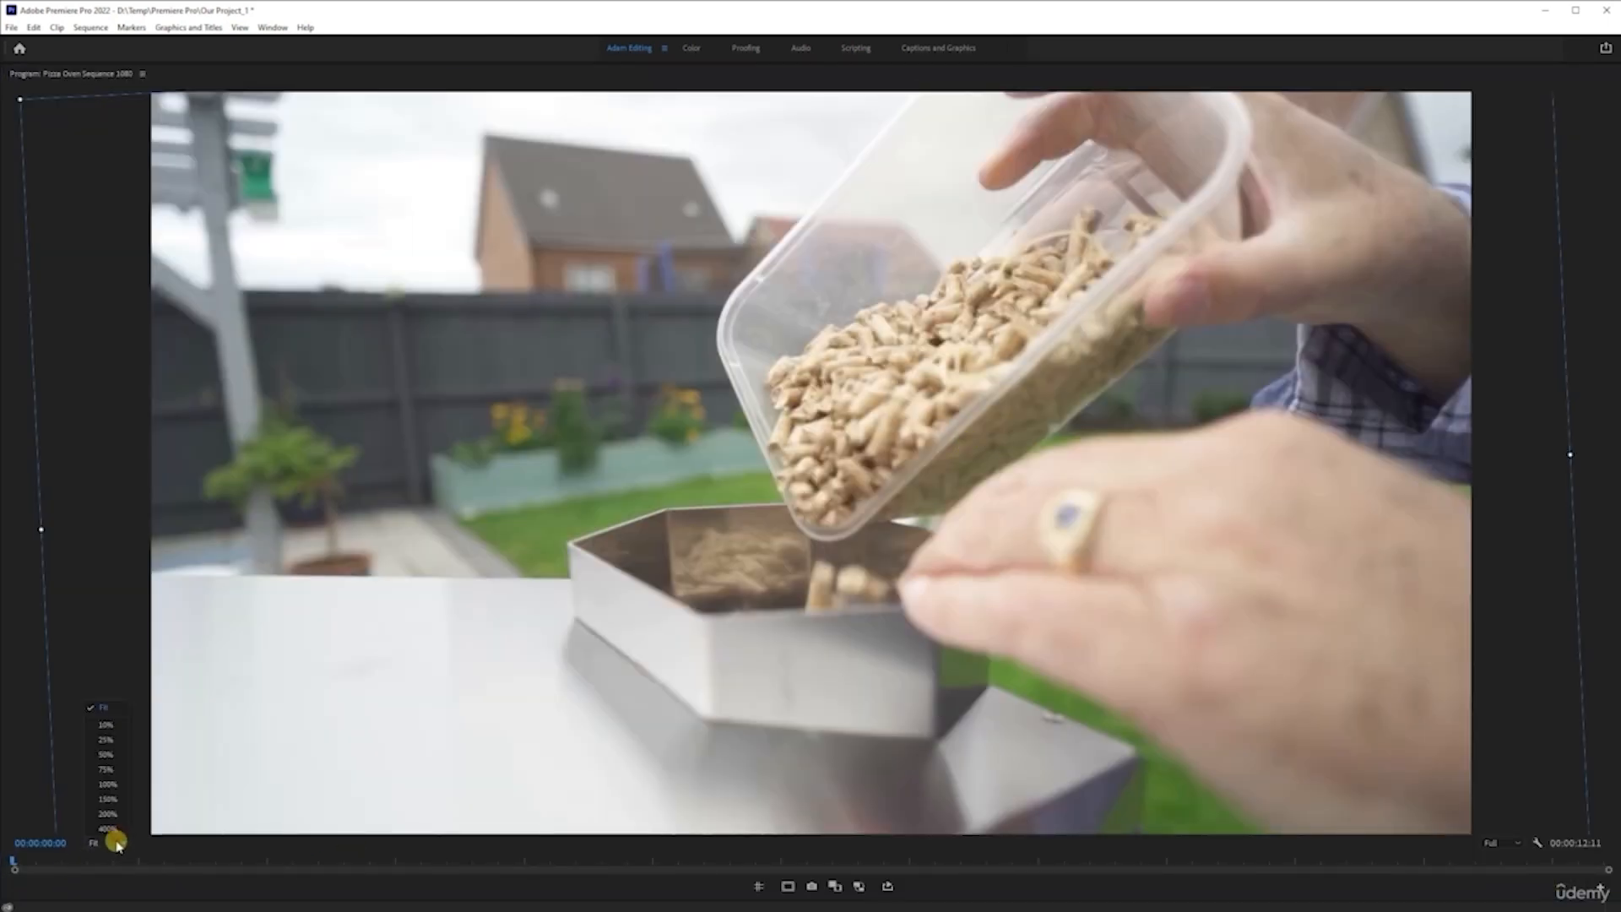
pyautogui.click(123, 737)
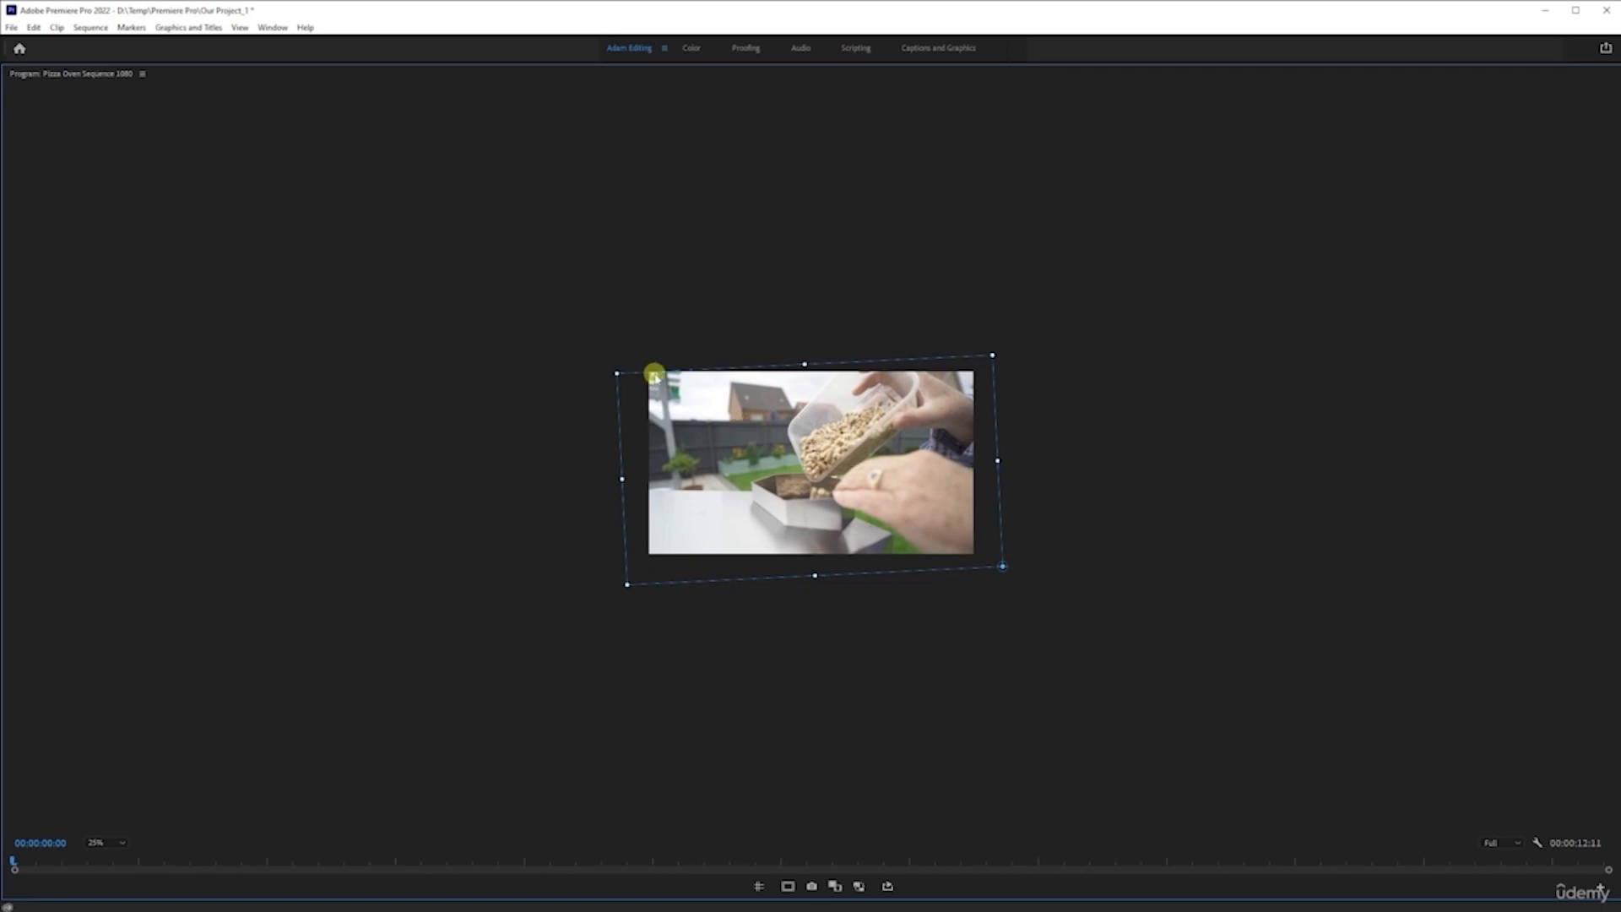
pyautogui.press('`')
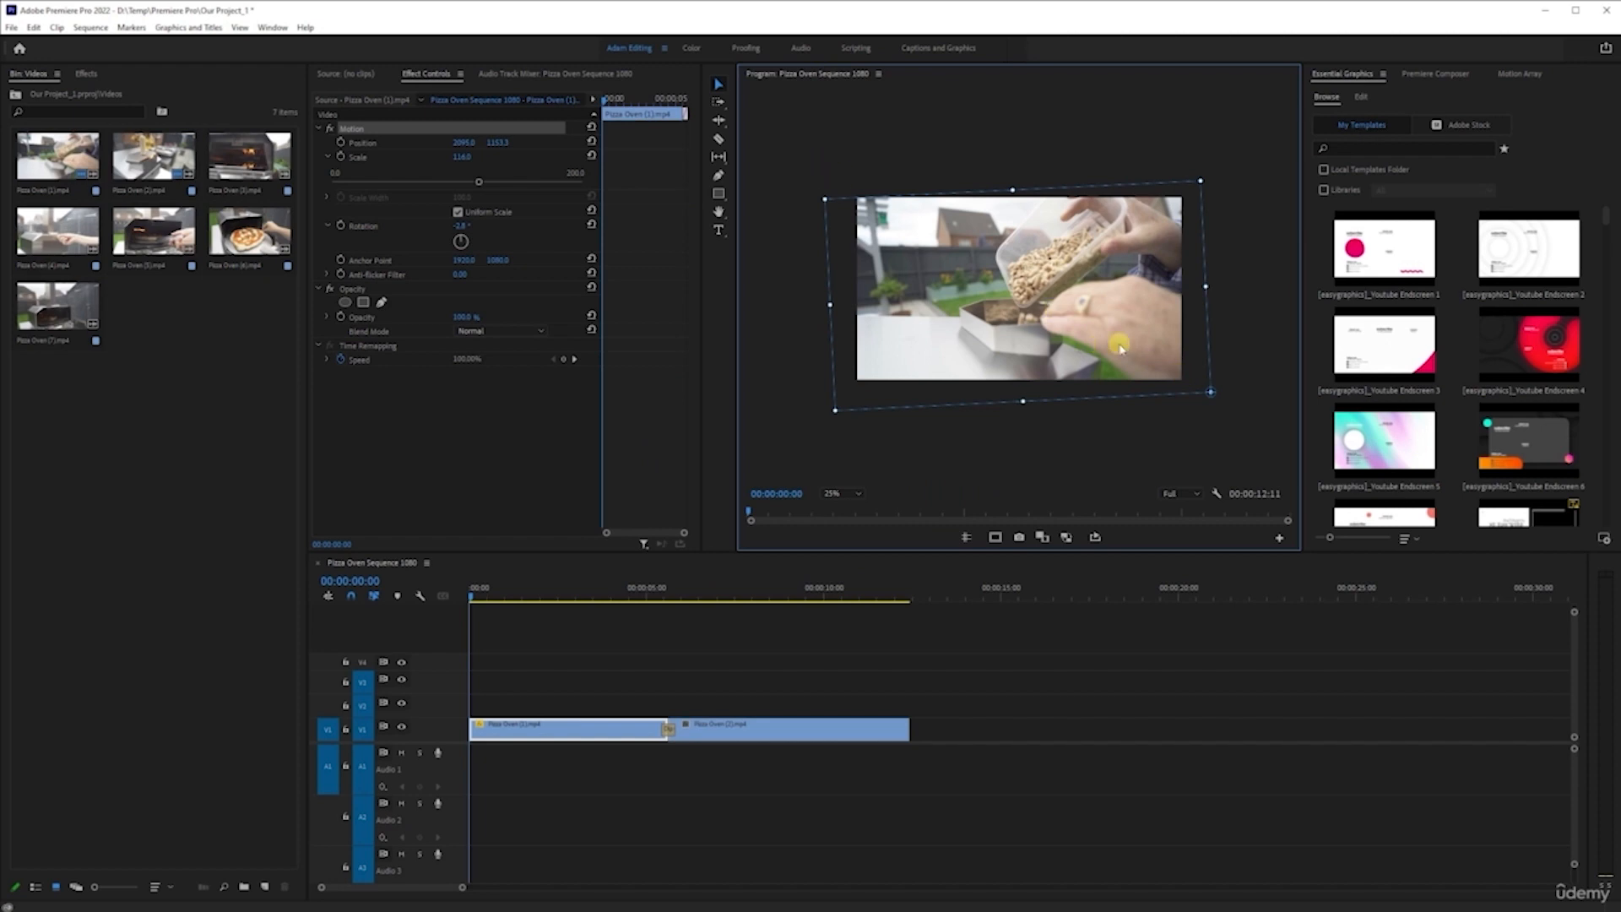
# Set the first clip's scale to 117, deselect its outline in the preview, and return the preview zoom to Fit
pyautogui.click(462, 156)
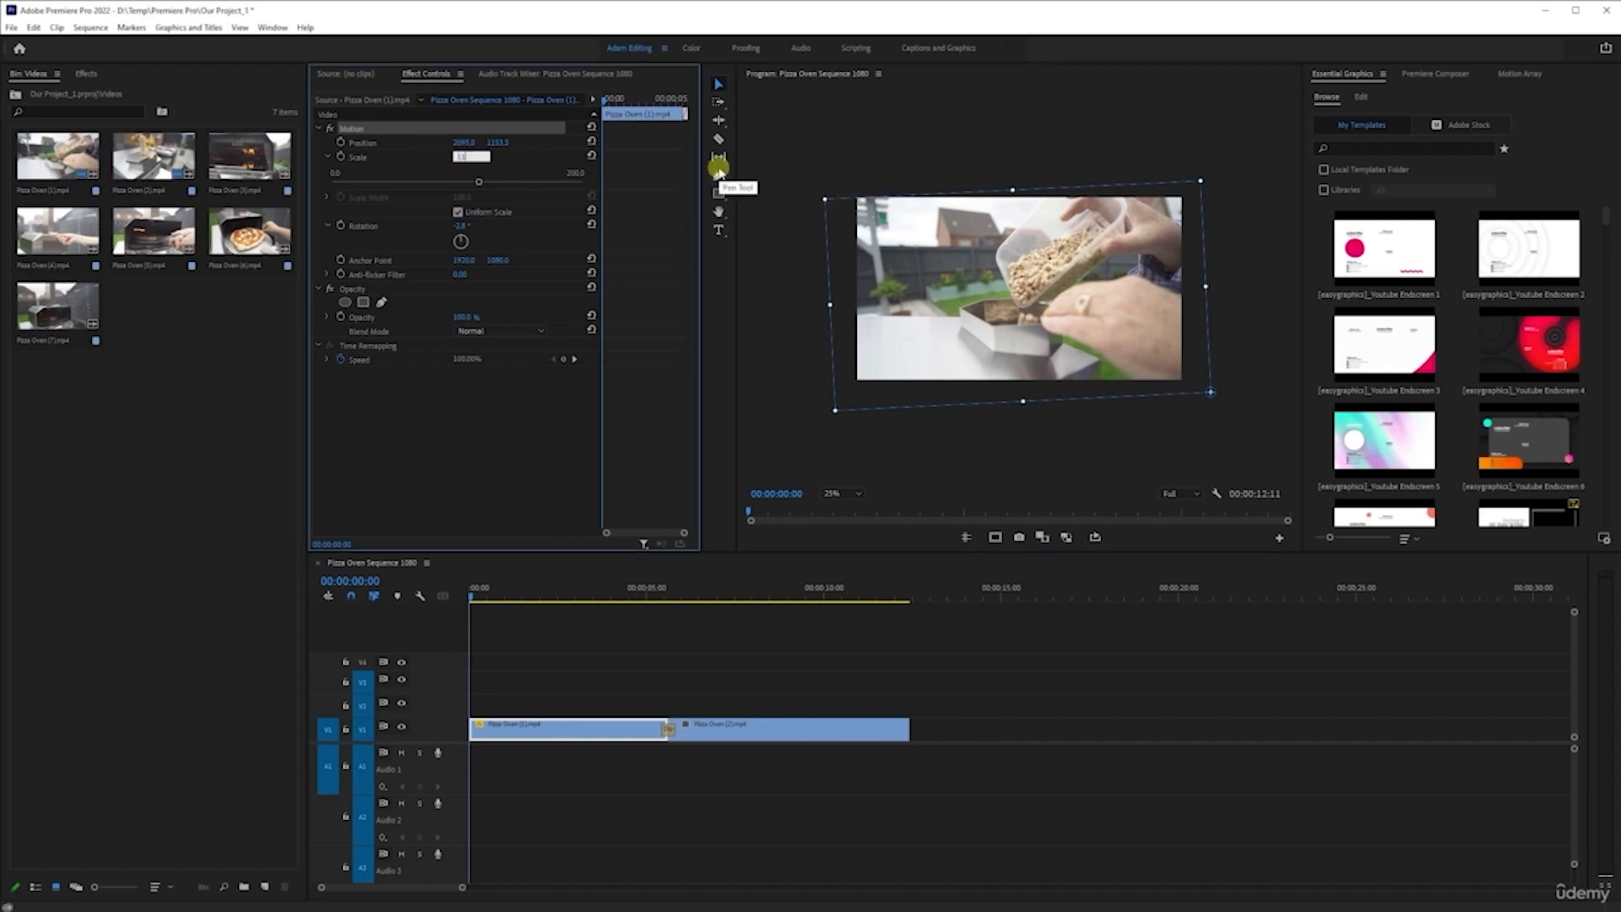
pyautogui.click(973, 148)
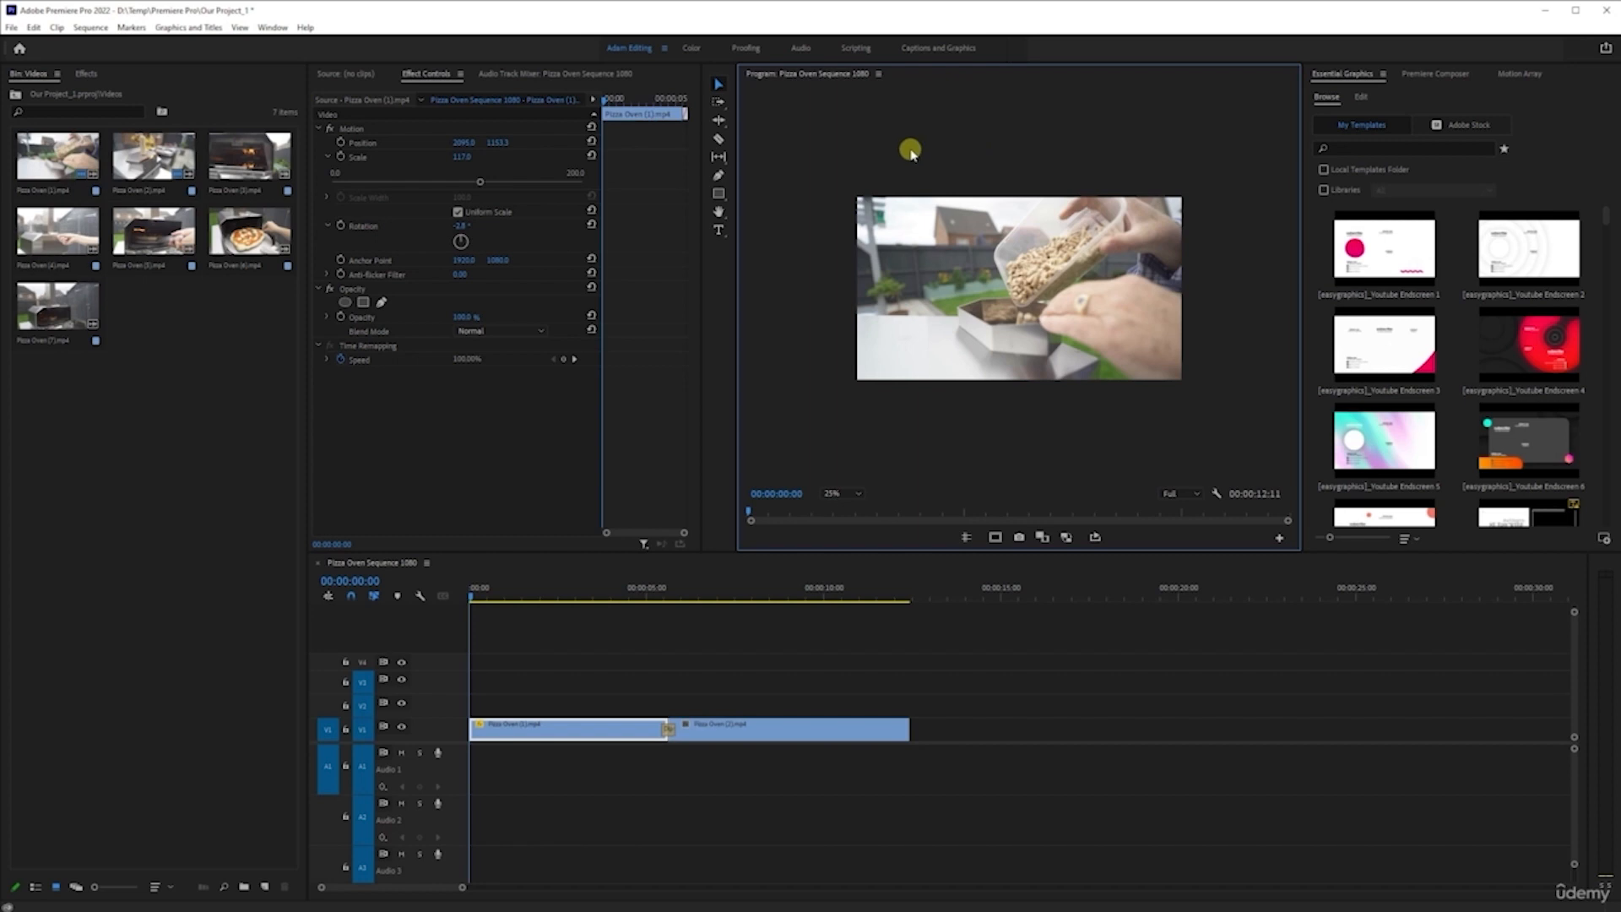
pyautogui.click(840, 494)
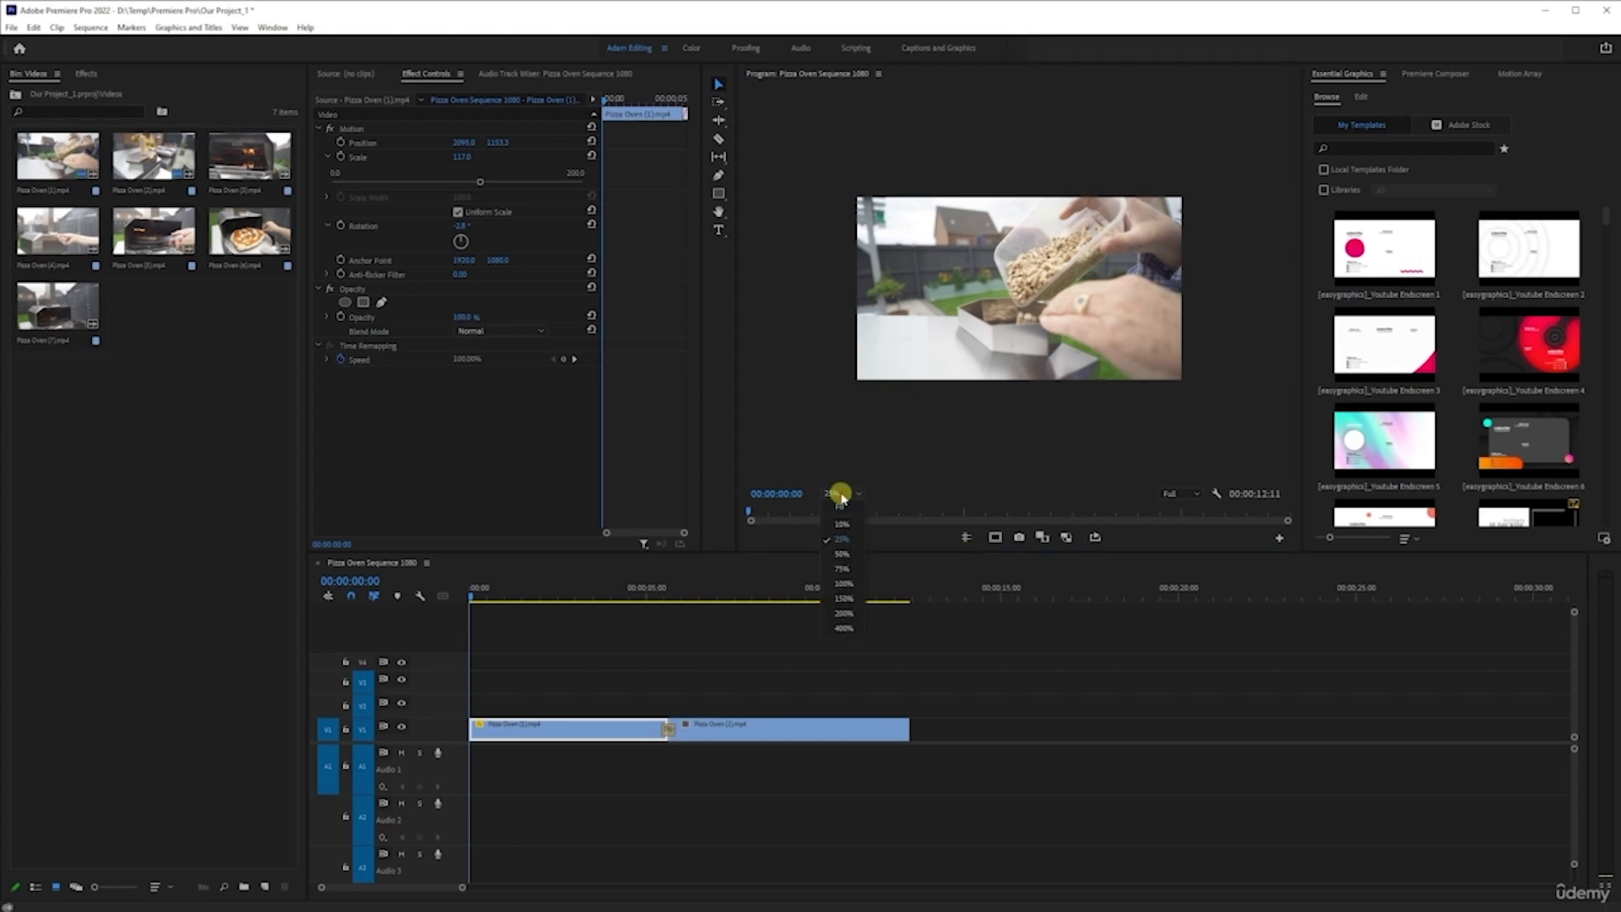
pyautogui.click(843, 501)
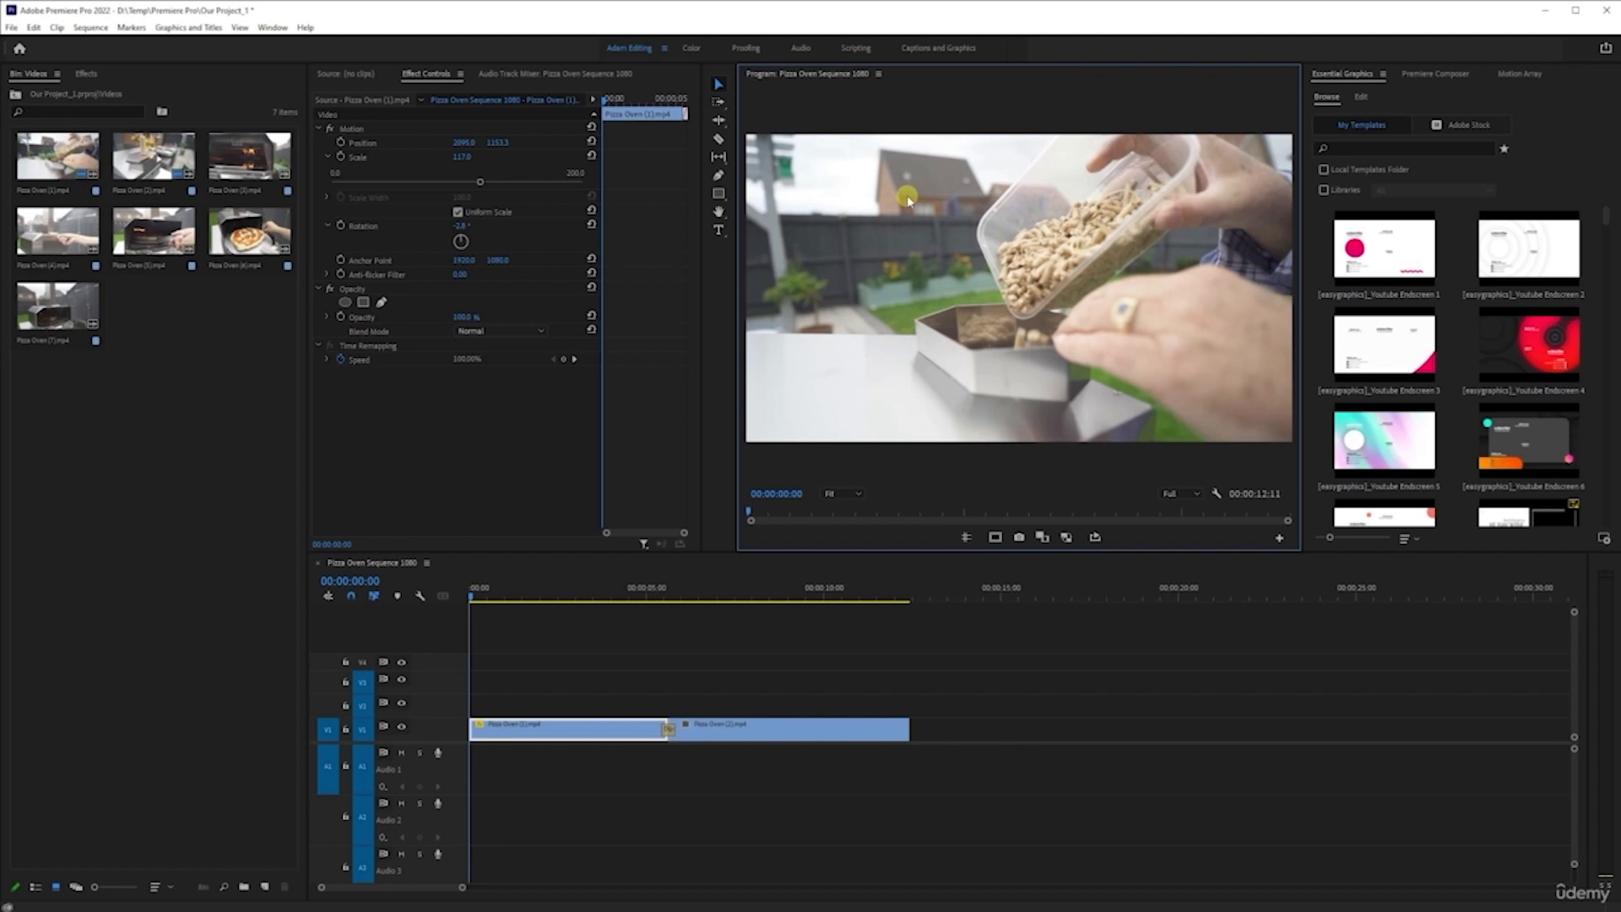
# Reset the first clip's rotation to 0, move its vertical position to about 1248, and save the project
pyautogui.click(591, 226)
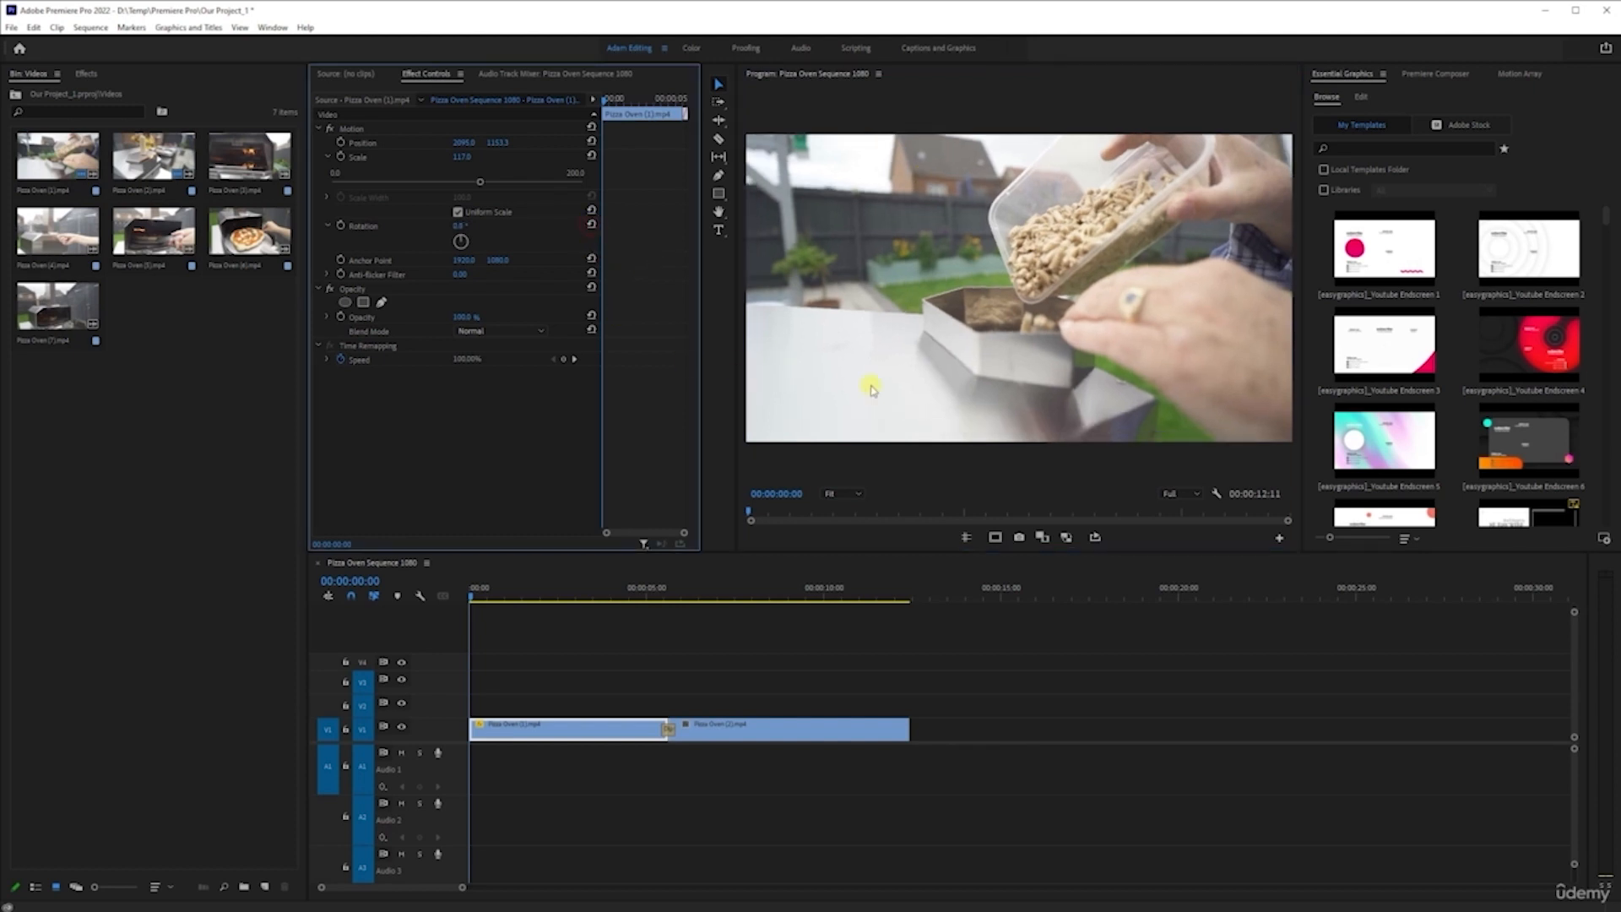
pyautogui.moveTo(498, 142)
pyautogui.mouseDown()
pyautogui.moveTo(651, 119)
pyautogui.moveTo(507, 147)
pyautogui.mouseUp()
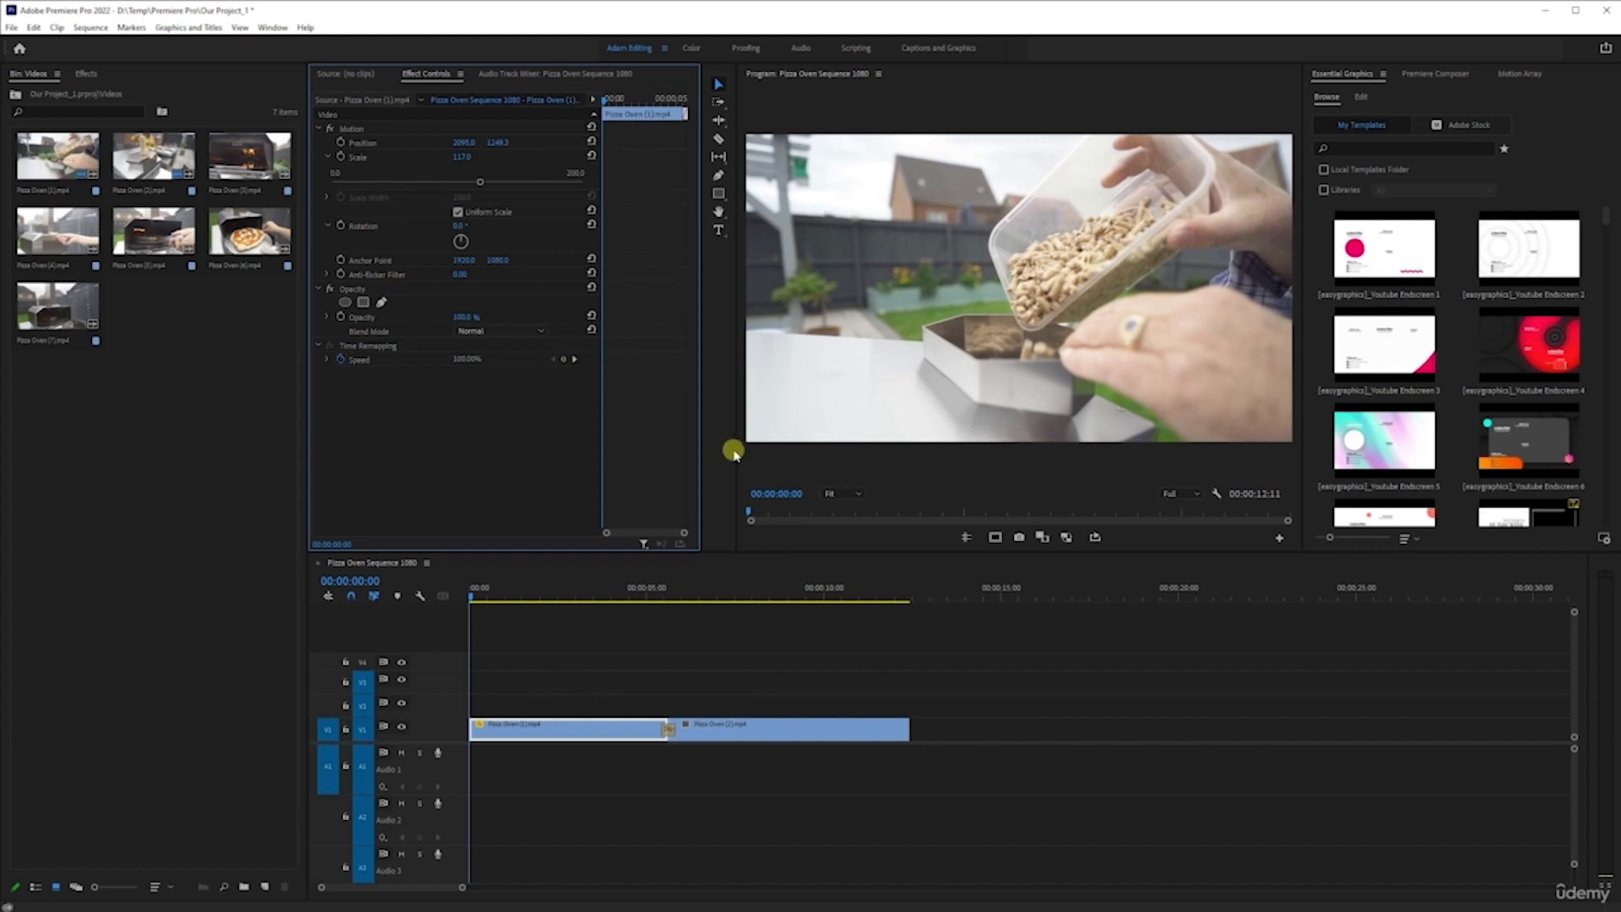
pyautogui.hotkey('ctrl', 's')
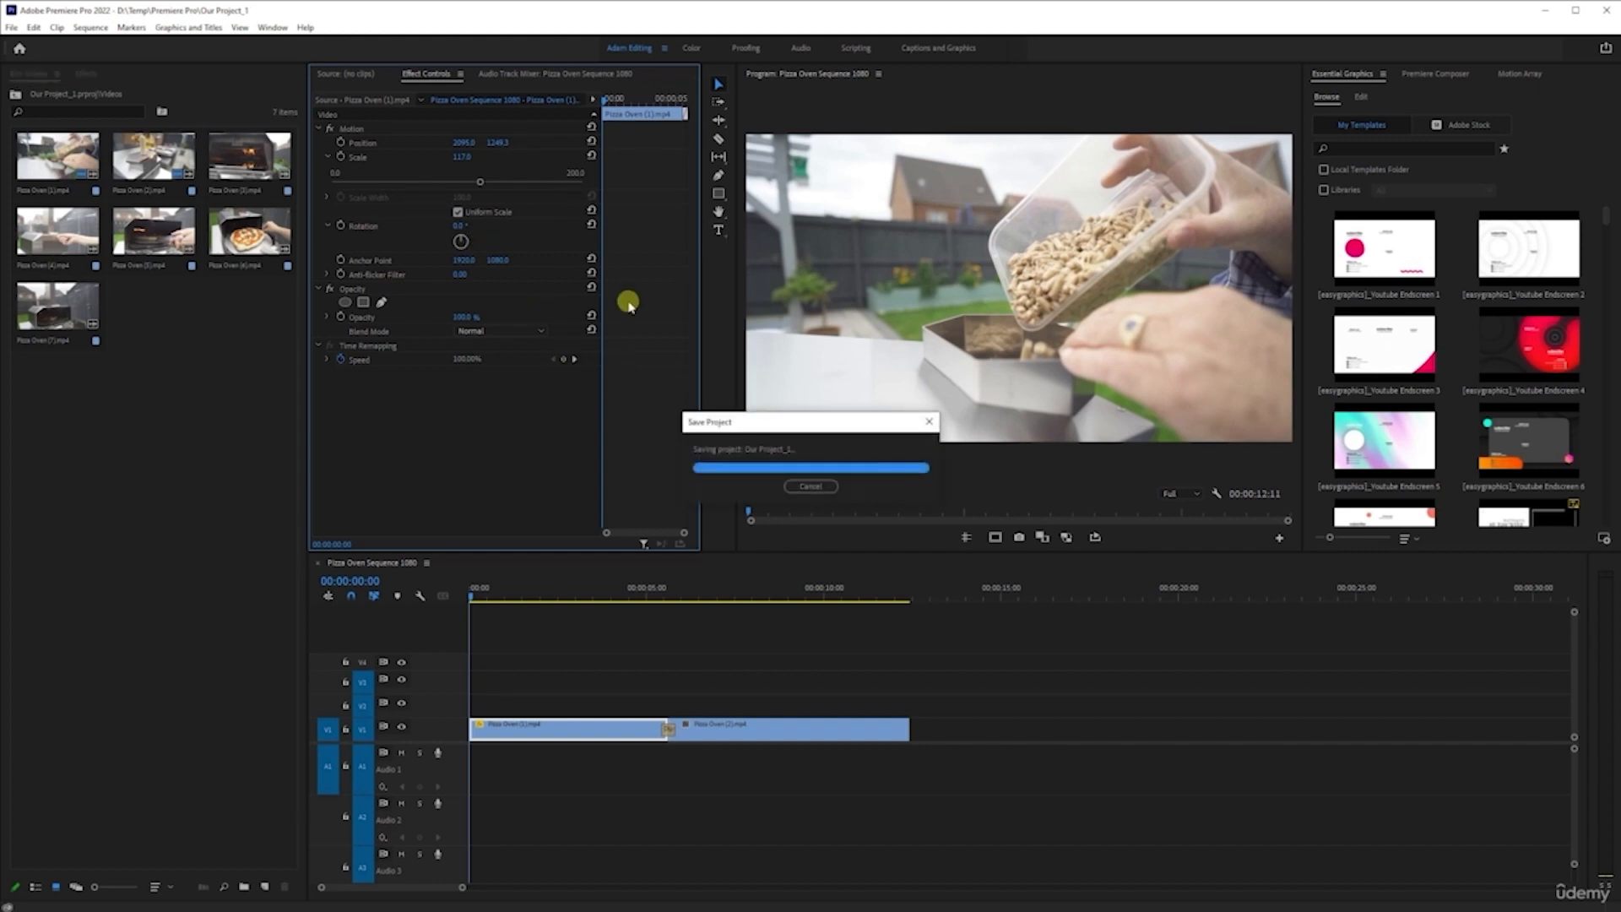